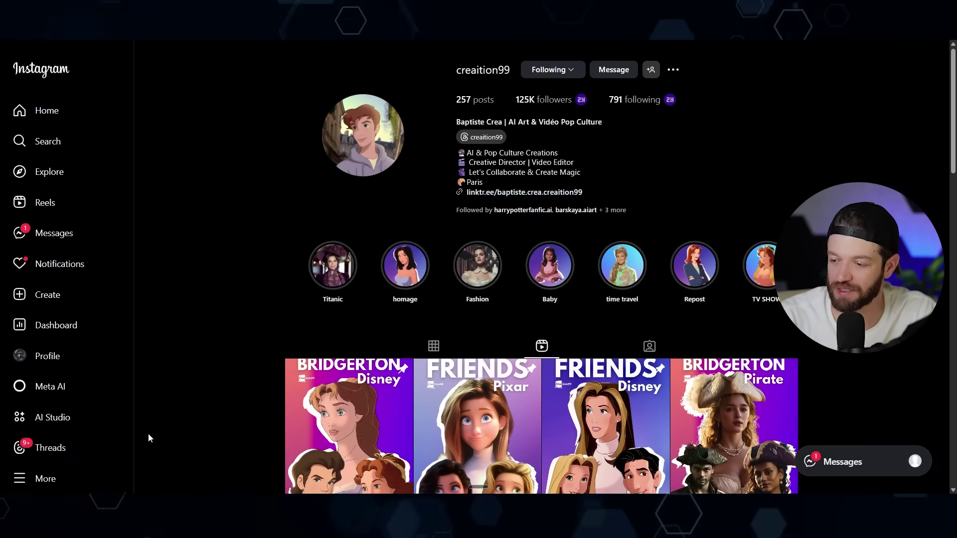
- Scroll down the profile's reel grid and open the FRIENDS Pirate reel
scroll(401, 81, "down", 7)
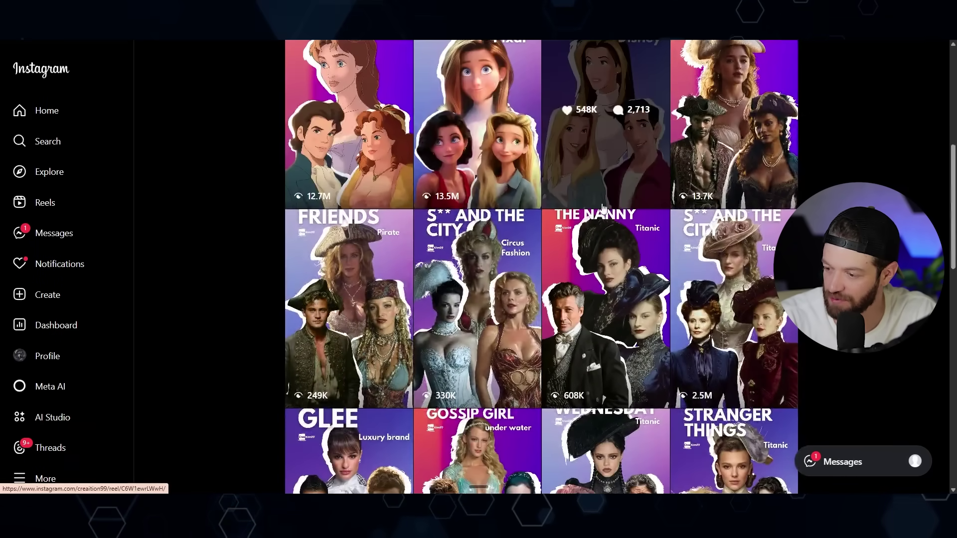
scroll(305, 294, "down", 2)
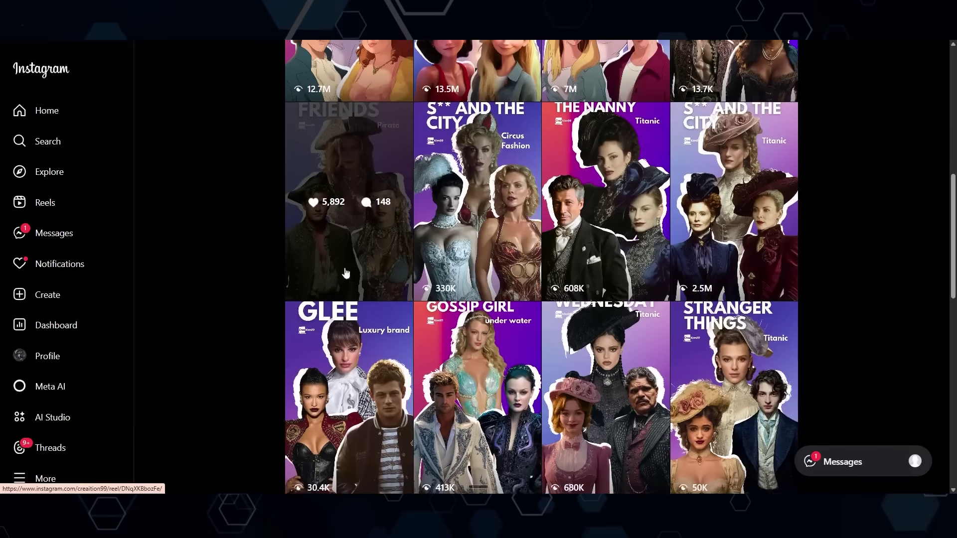
left_click(305, 294)
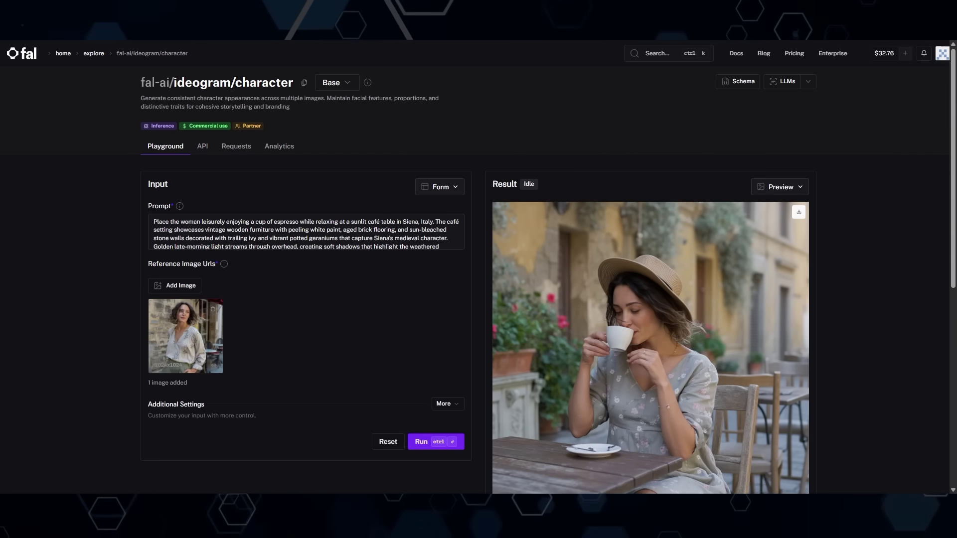
scroll(249, 130, "down", 2)
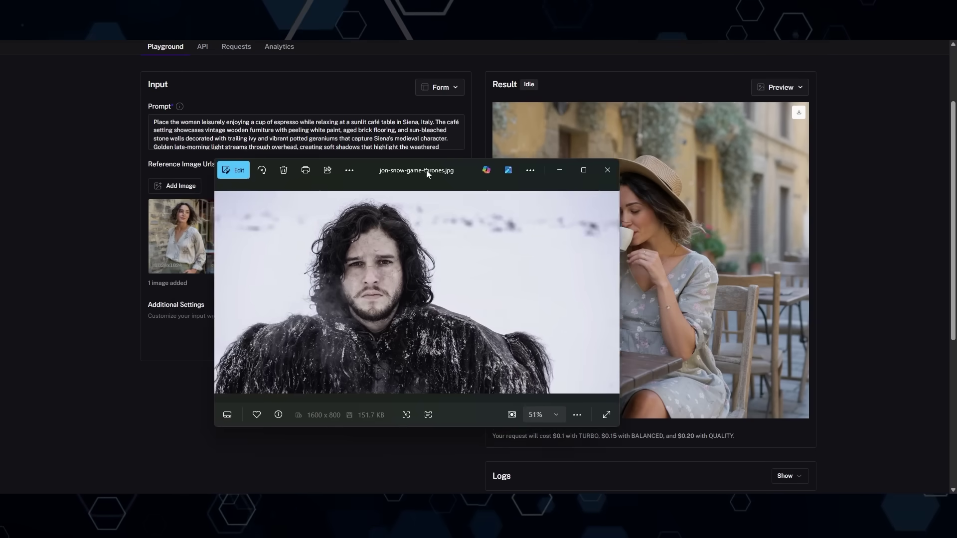
left_click_drag(427, 169, 352, 181)
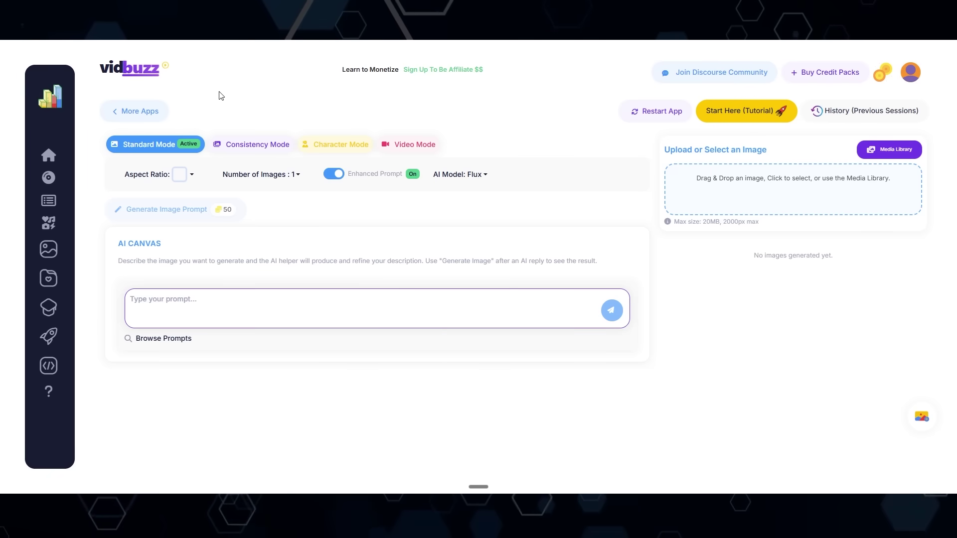
- Make the Jack Sparrow picture the active image, generate its prompt, and regenerate pirate images
left_click(887, 158)
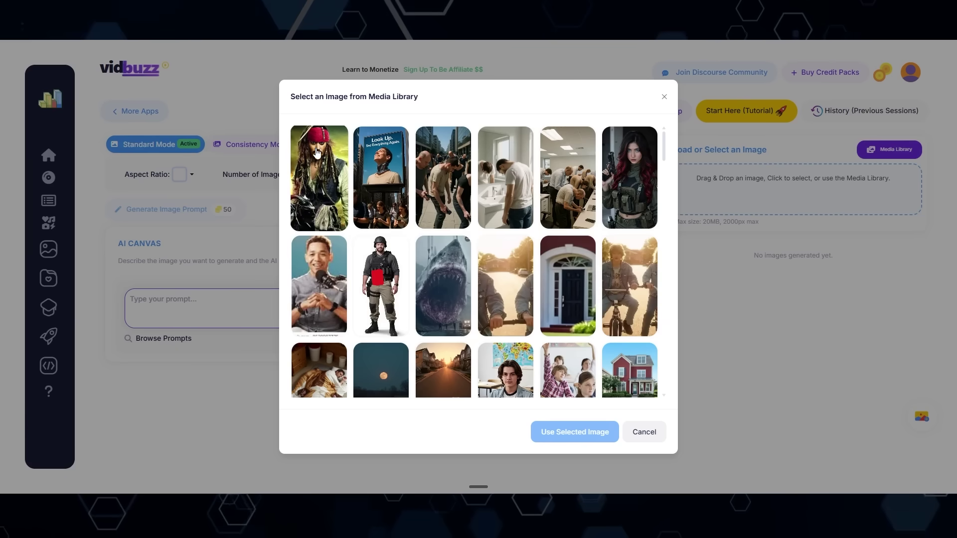
left_click(325, 168)
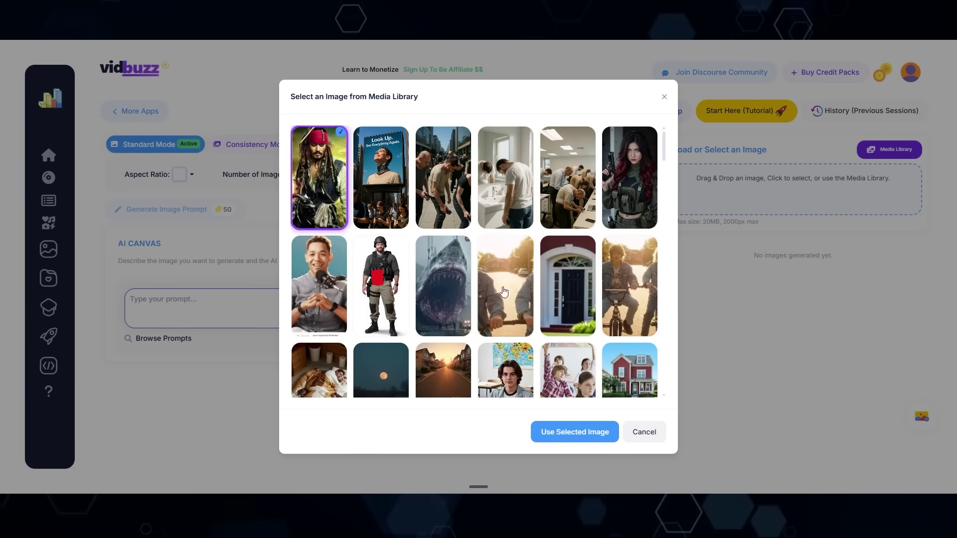
left_click(594, 438)
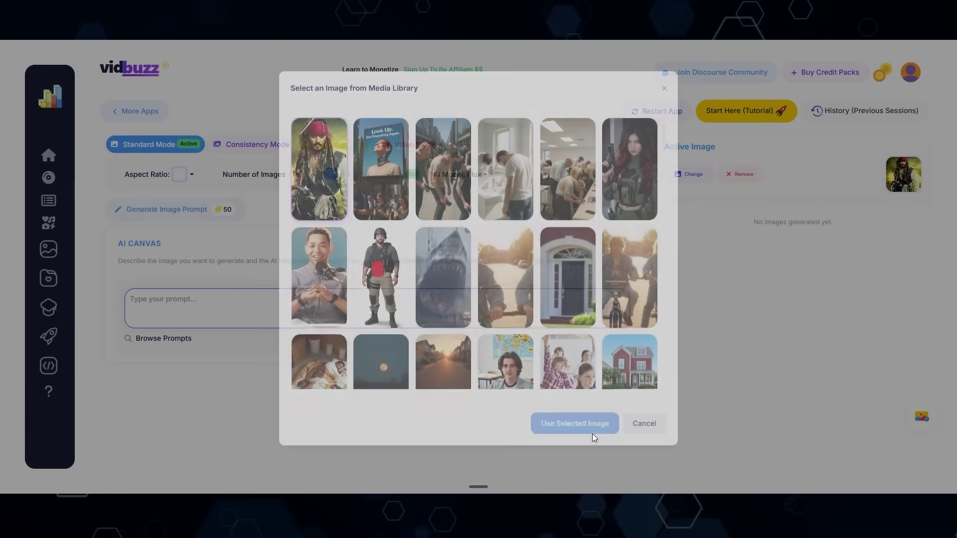
left_click(188, 211)
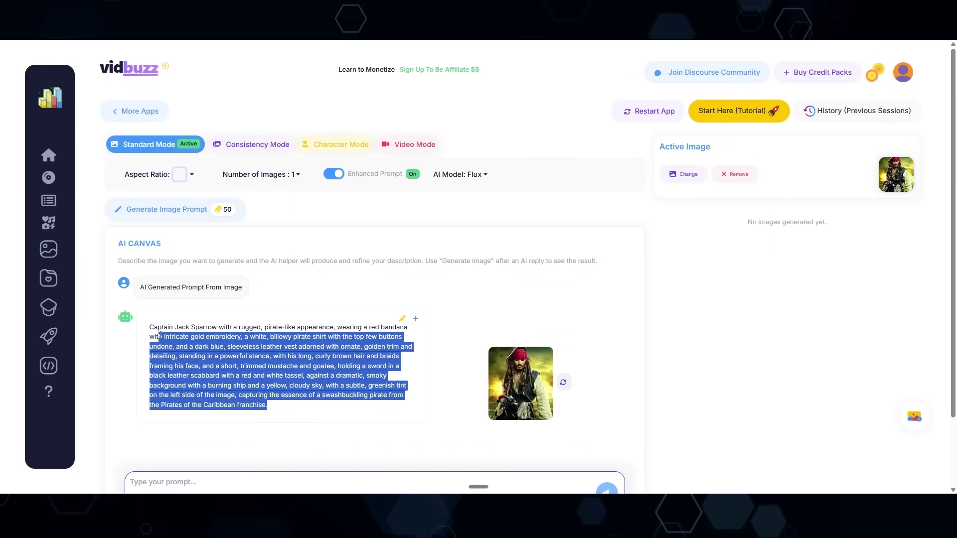
left_click(564, 380)
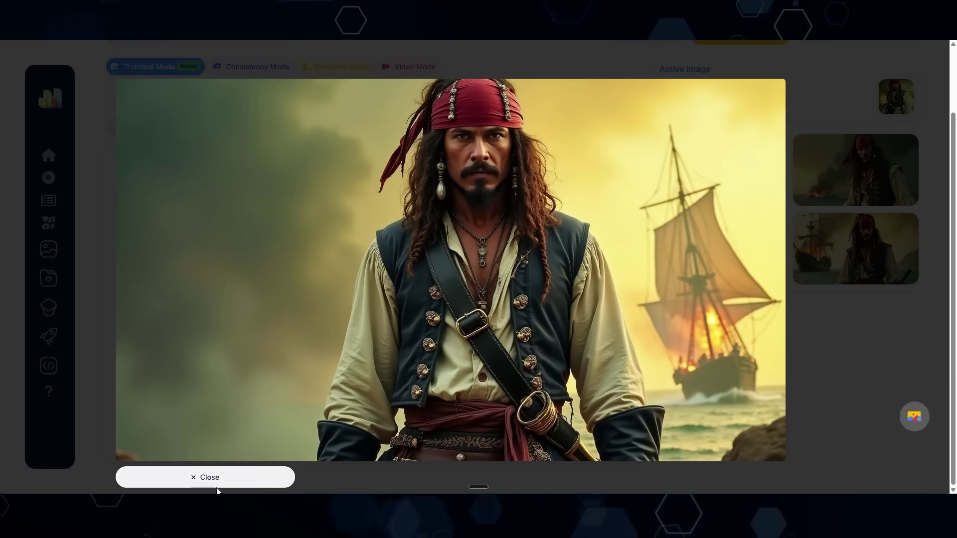
left_click(217, 488)
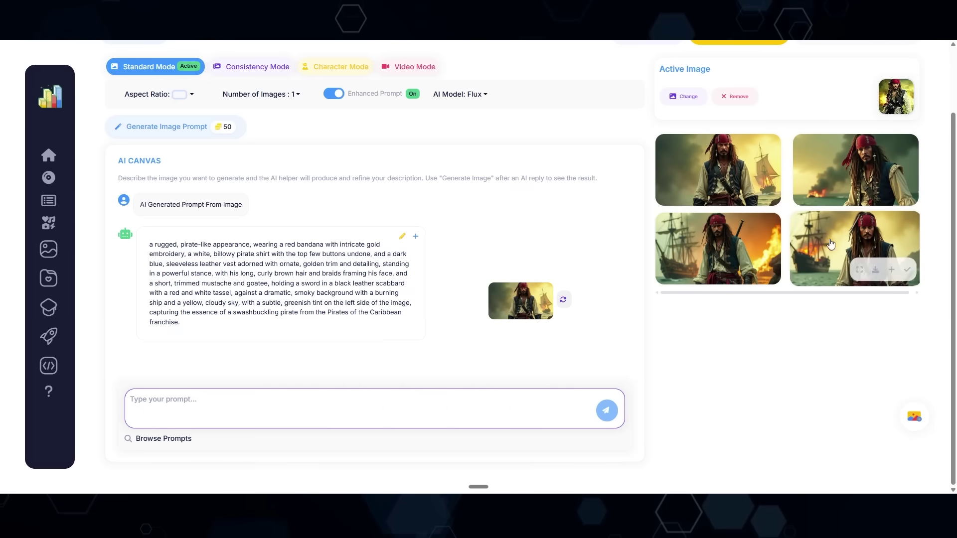
left_click(860, 194)
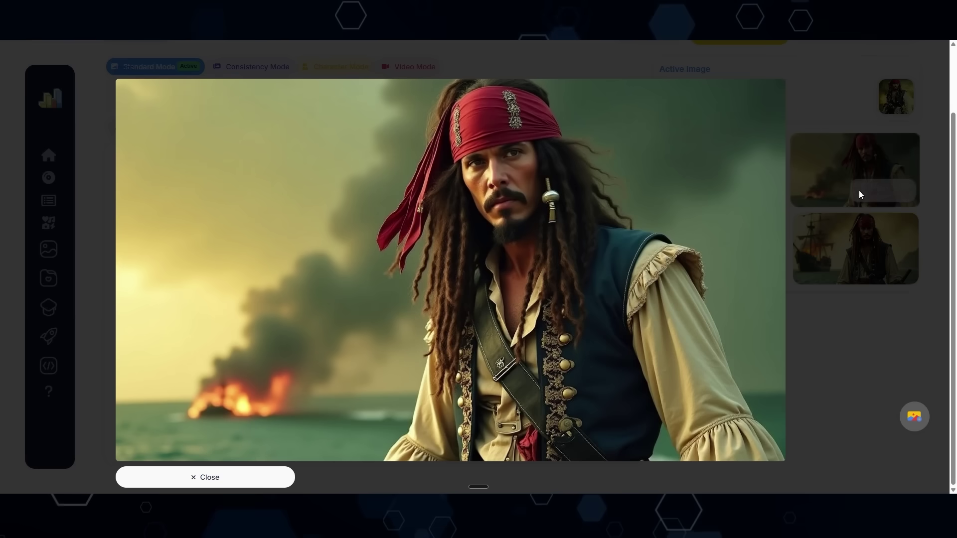
left_click(253, 479)
- Regenerate the pirate image in Character Mode with the Scotty2 character and view it enlarged
left_click(315, 66)
left_click(474, 94)
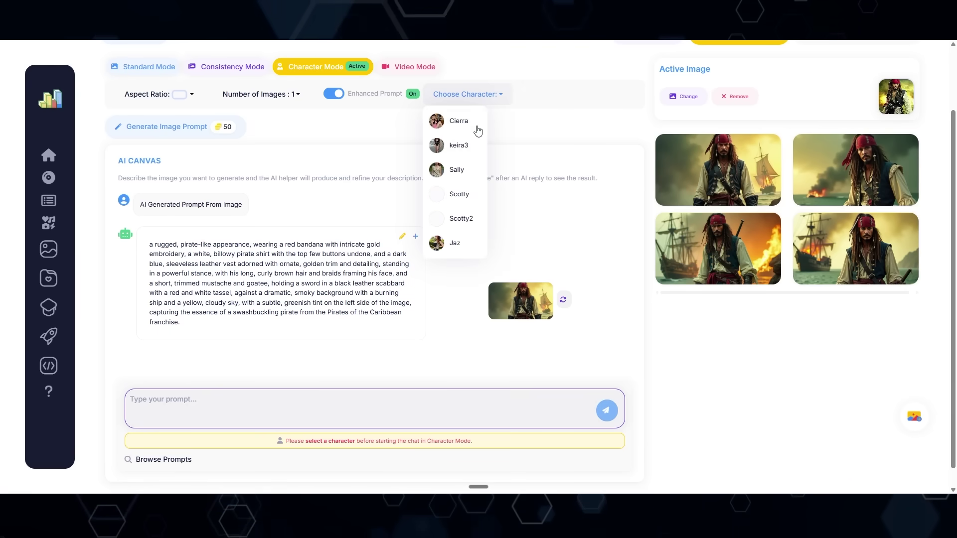
left_click(461, 219)
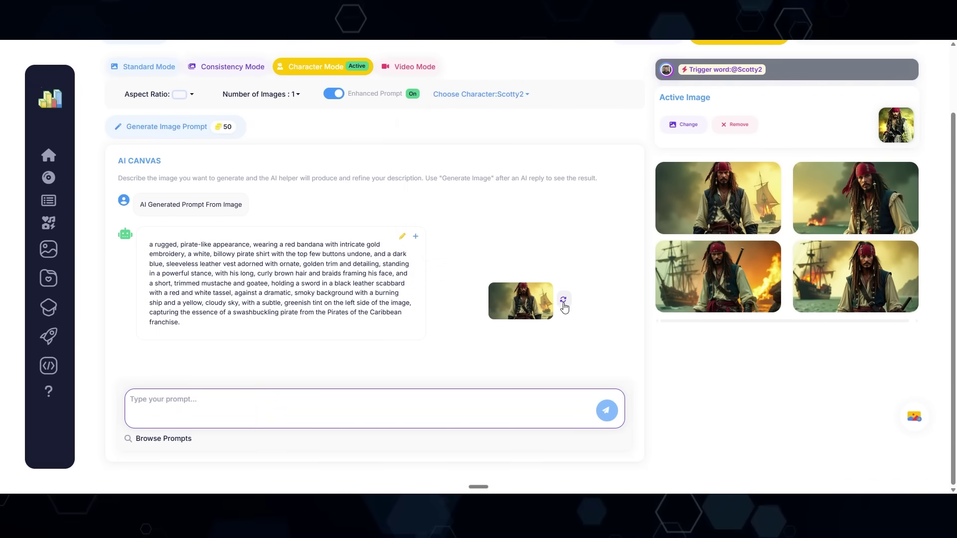
left_click(564, 302)
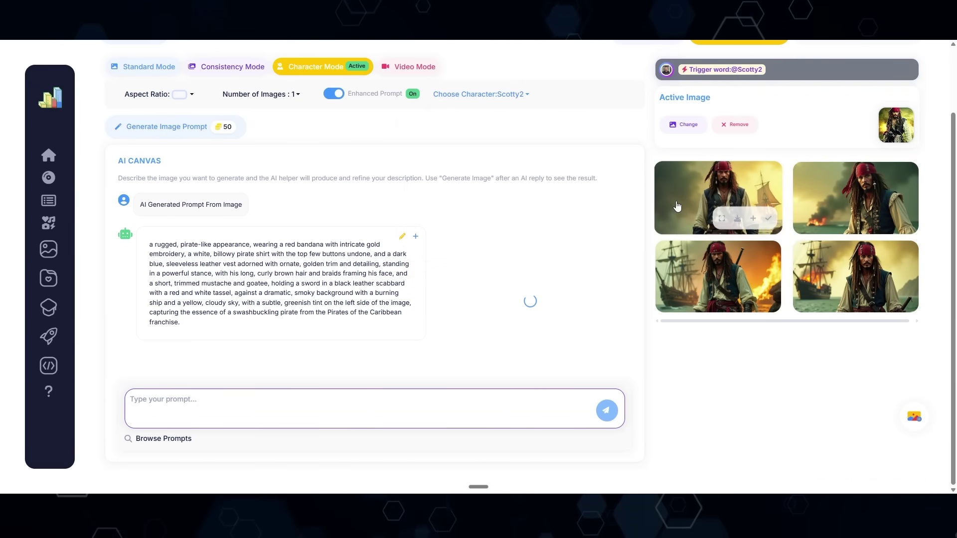
scroll(628, 235, "up", 2)
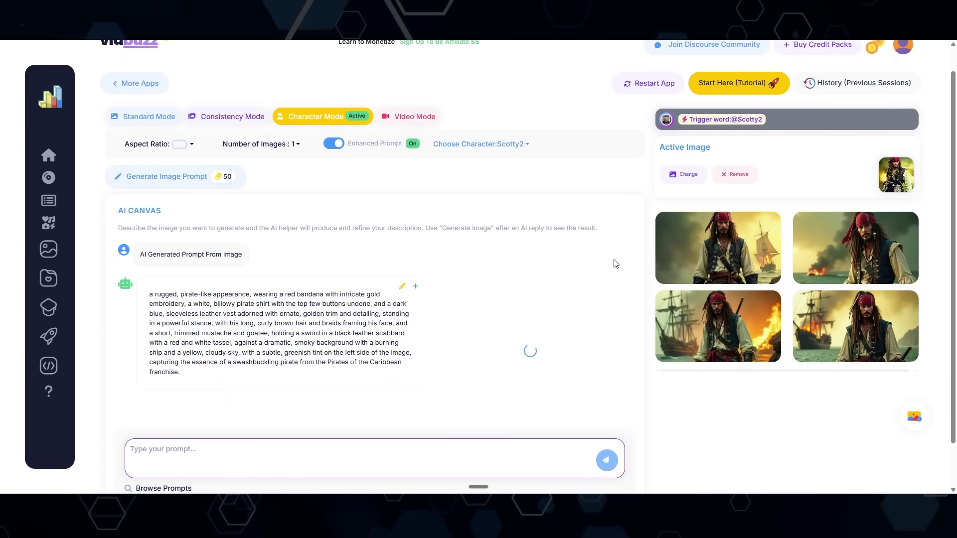
left_click(707, 268)
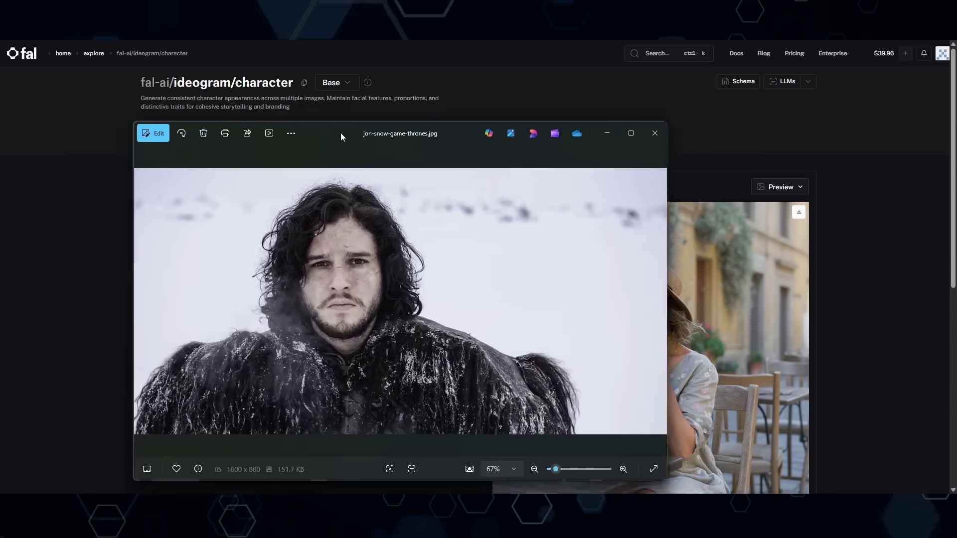
- Add jon-snow-game-thrones.jpg as the reference image, paste the pirate prompt, and run the model
left_click_drag(340, 133, 277, 126)
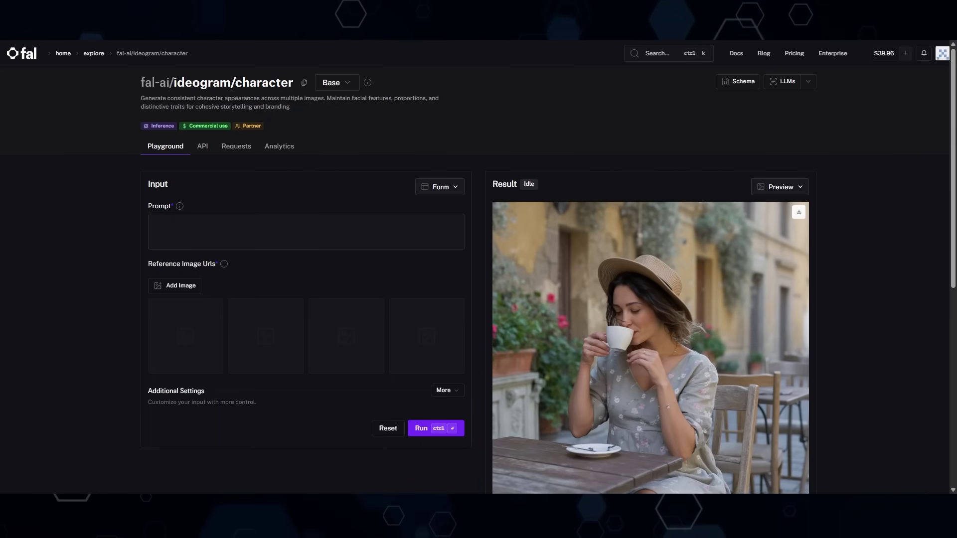
left_click_drag(261, 492, 261, 315)
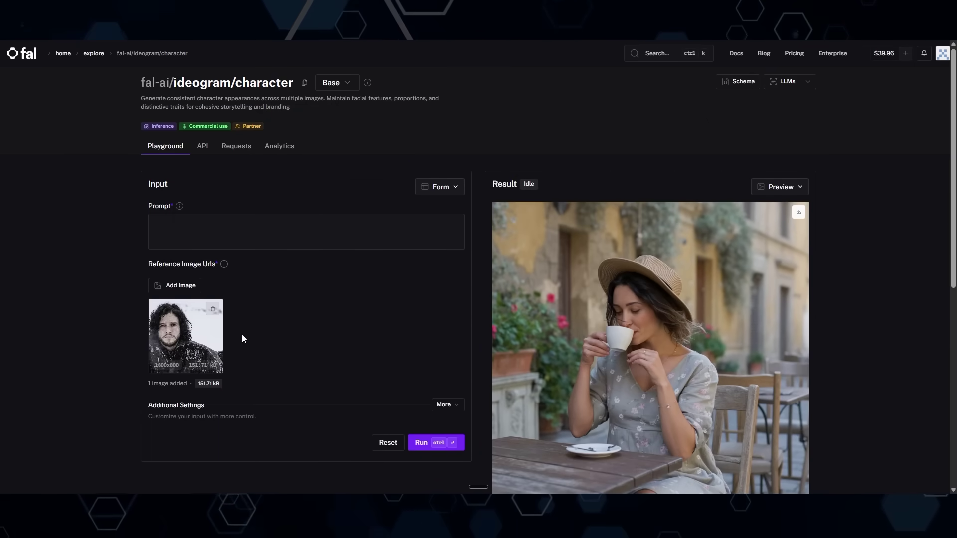
left_click_drag(181, 373, 144, 288)
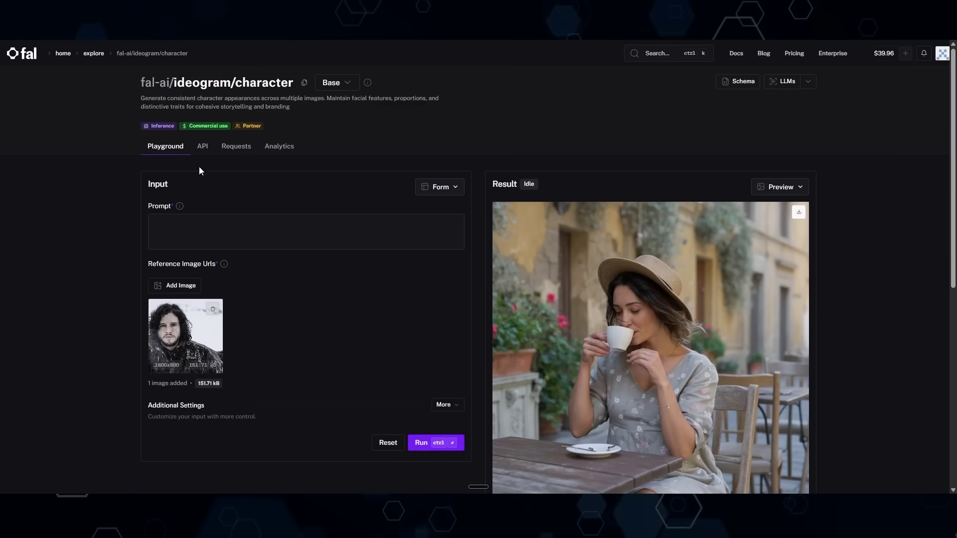
key("ctrl+v")
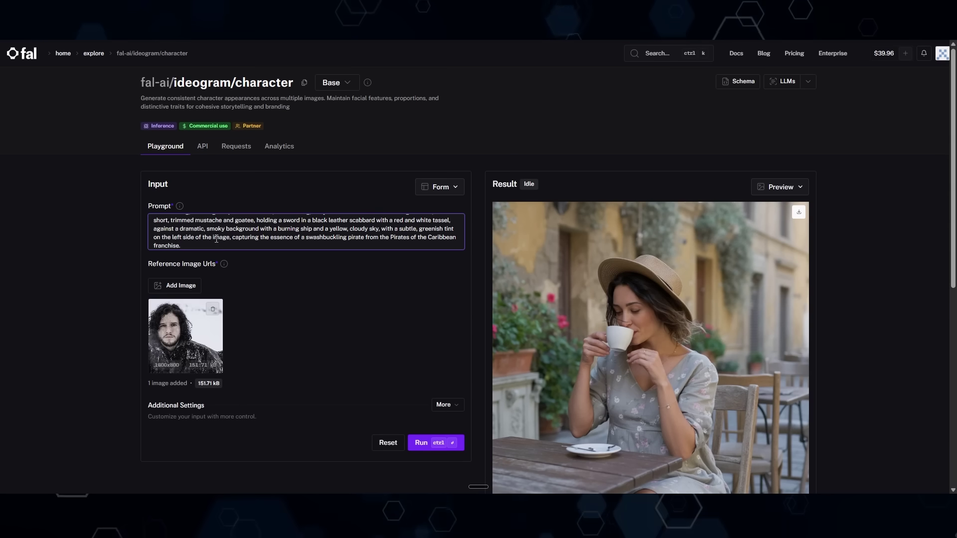
scroll(318, 294, "down", 1)
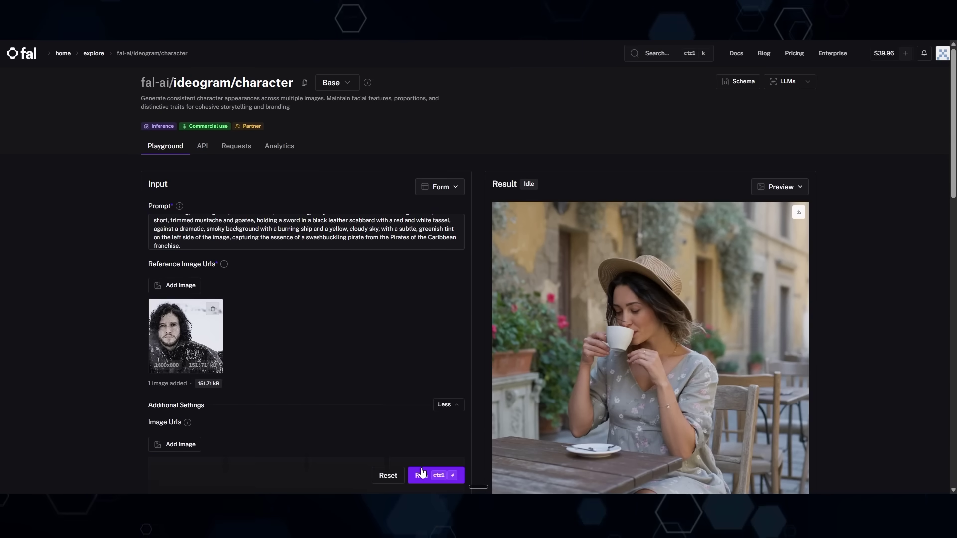
left_click(421, 477)
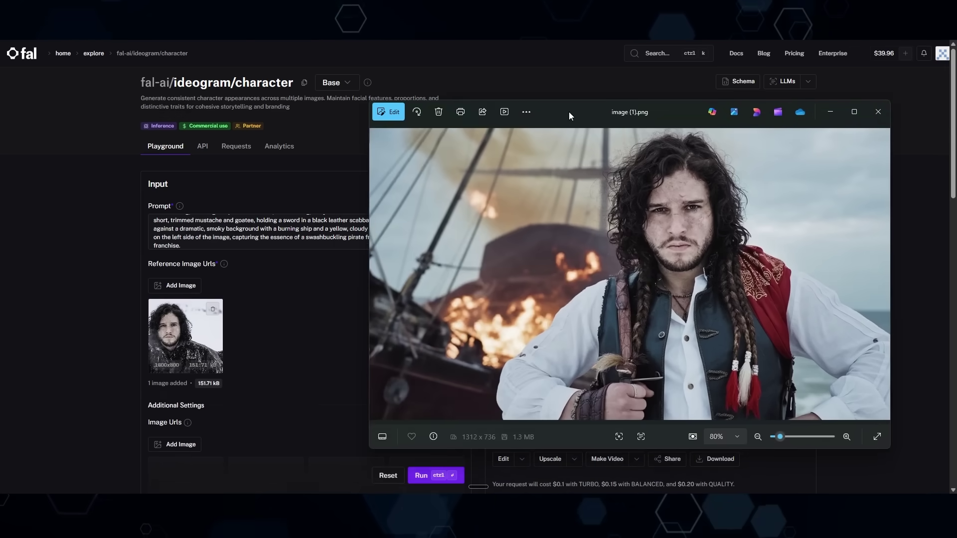
- Place jon-snow-game-thrones.jpg and image (1).png side by side, zoomed in on the faces
left_click_drag(570, 112, 512, 113)
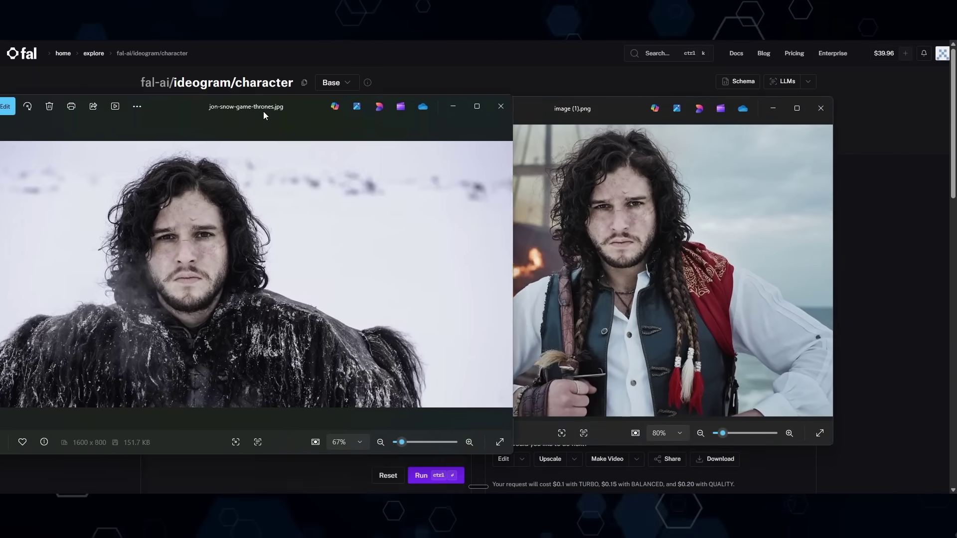
left_click_drag(261, 112, 370, 124)
left_click_drag(615, 151, 491, 149)
left_click_drag(322, 119, 284, 111)
left_click_drag(524, 117, 593, 114)
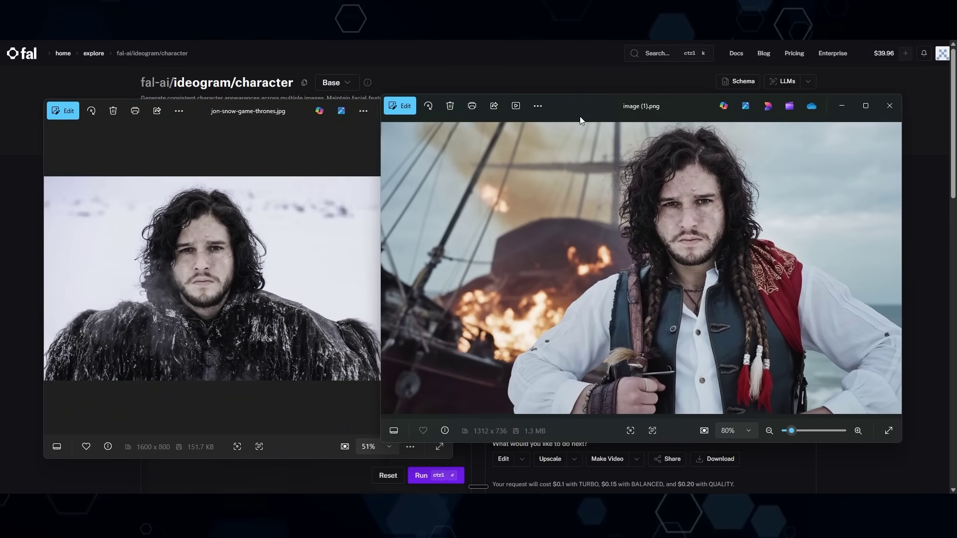
left_click(306, 118)
left_click_drag(453, 102, 557, 59)
scroll(521, 229, "up", 5)
scroll(685, 222, "up", 2)
scroll(684, 222, "up", 5)
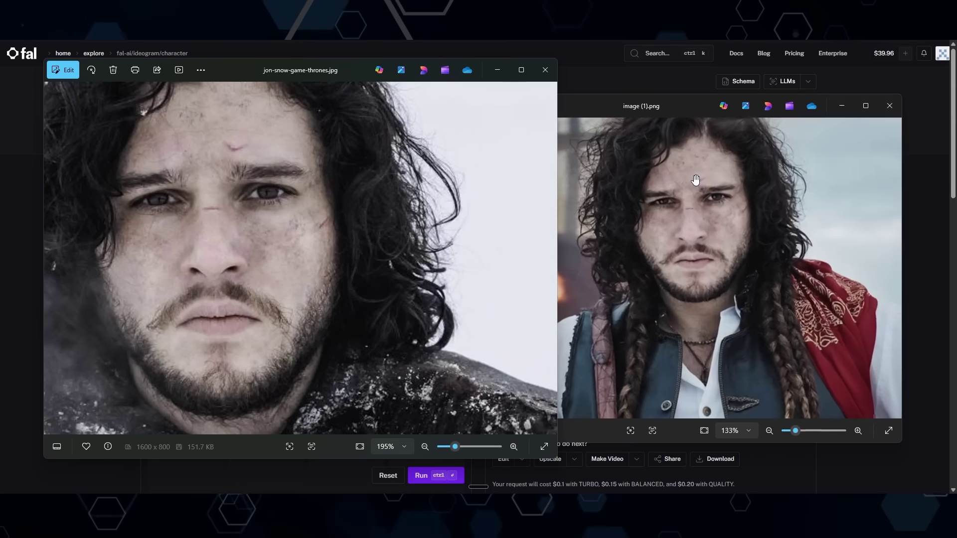
left_click(638, 210)
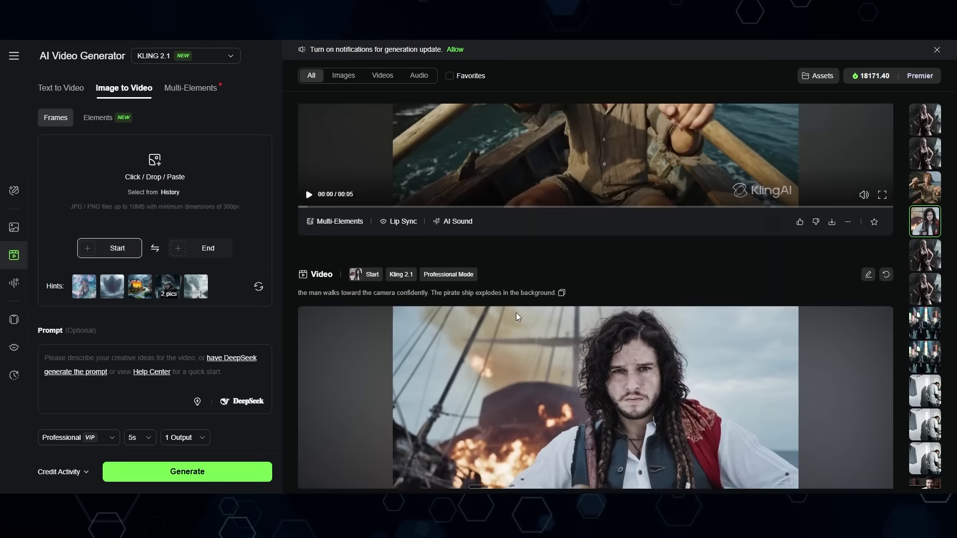
scroll(519, 316, "up", 10)
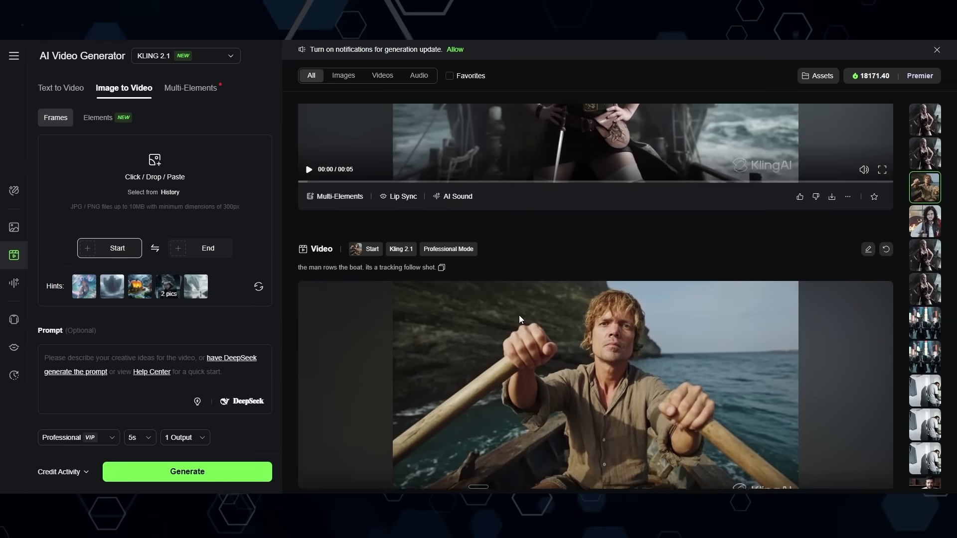
scroll(519, 315, "up", 7)
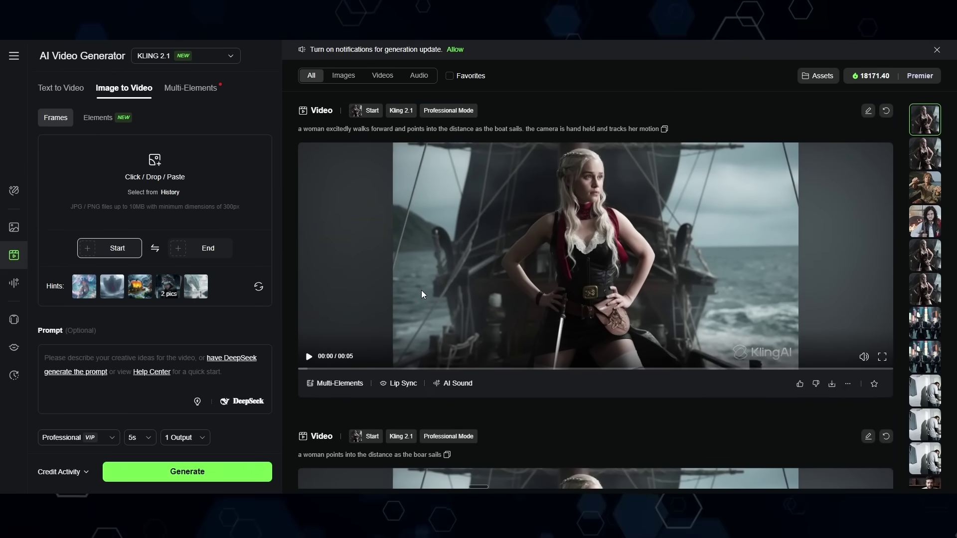
scroll(421, 291, "down", 1)
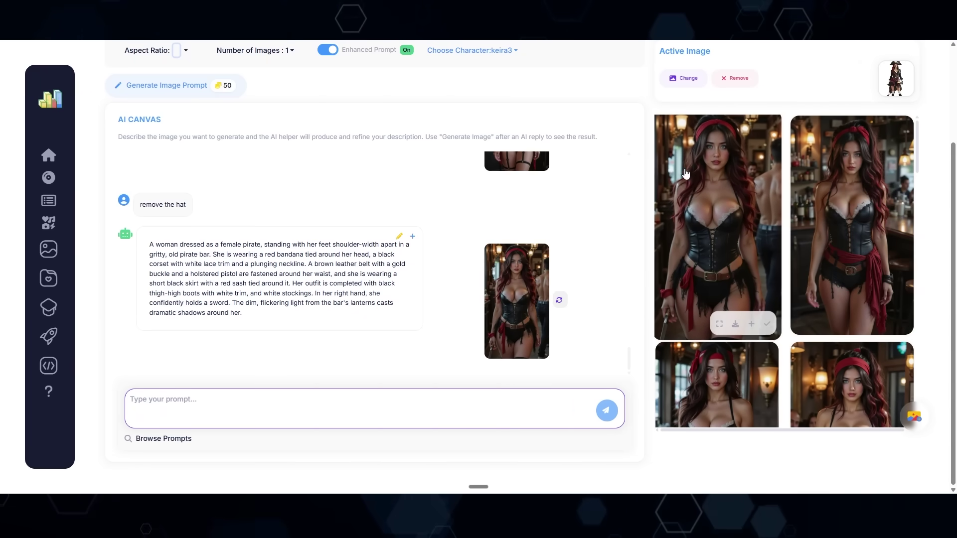
scroll(708, 227, "up", 1)
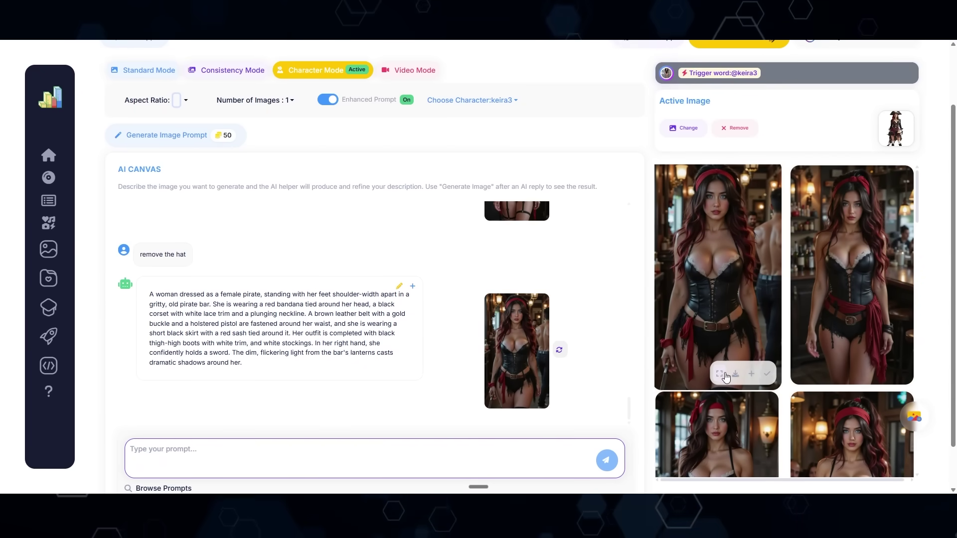
left_click(720, 374)
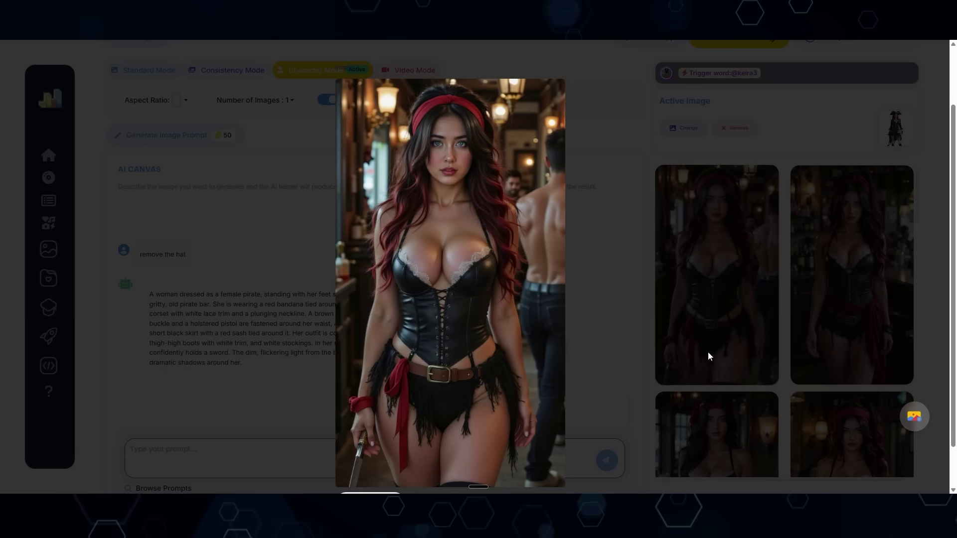
left_click(751, 301)
left_click(861, 375)
left_click(606, 276)
scroll(824, 394, "down", 3)
scroll(824, 393, "down", 1)
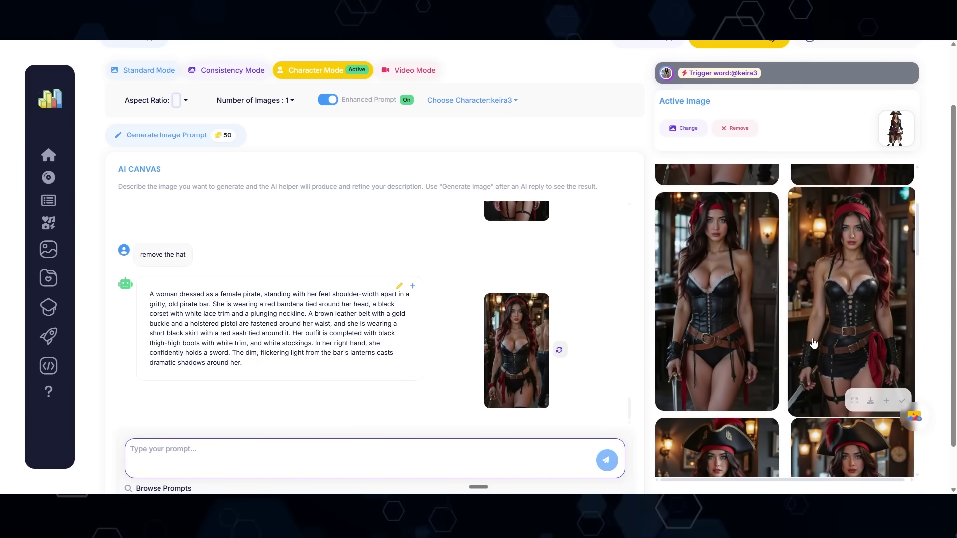
left_click(855, 401)
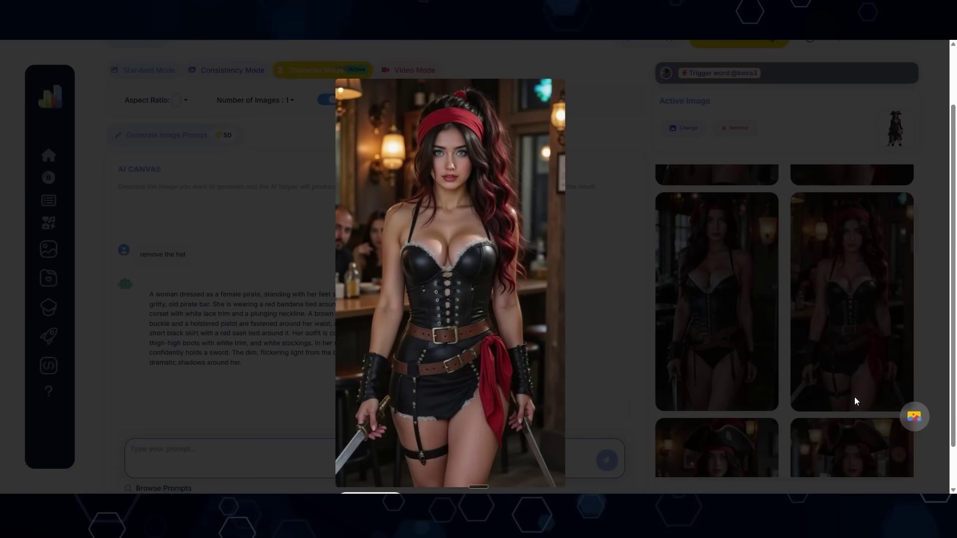
left_click(637, 230)
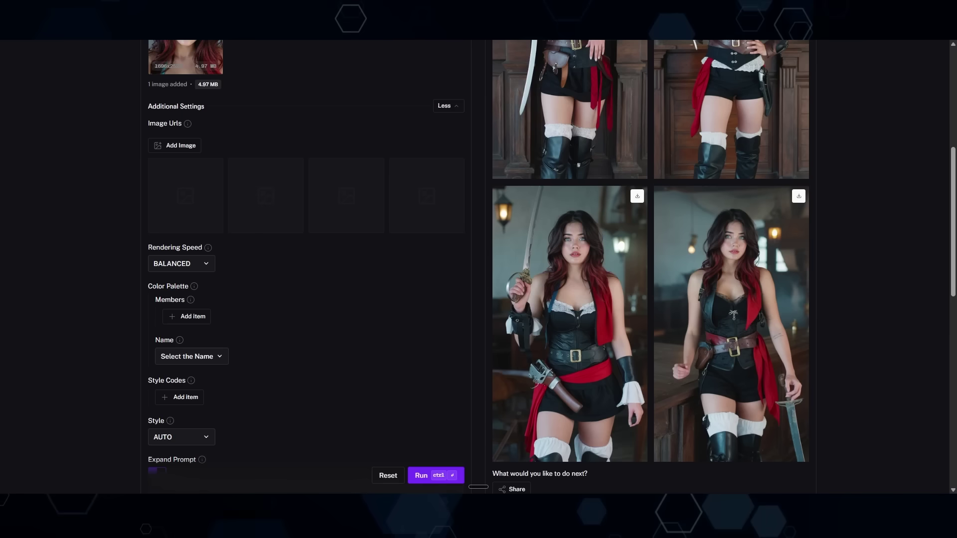
- Enlarge result images 1/4 and 2/4 in the lightbox, then close them
scroll(555, 169, "up", 5)
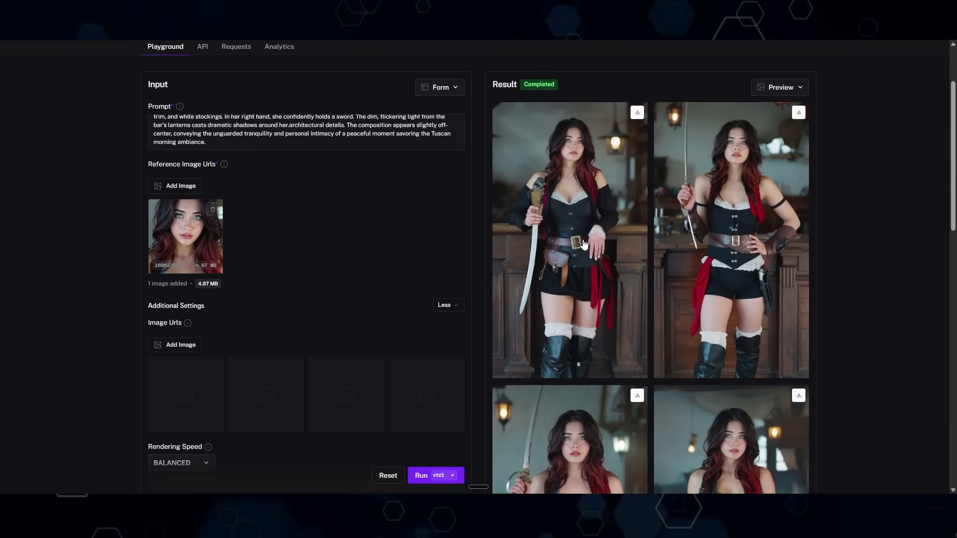
left_click(581, 244)
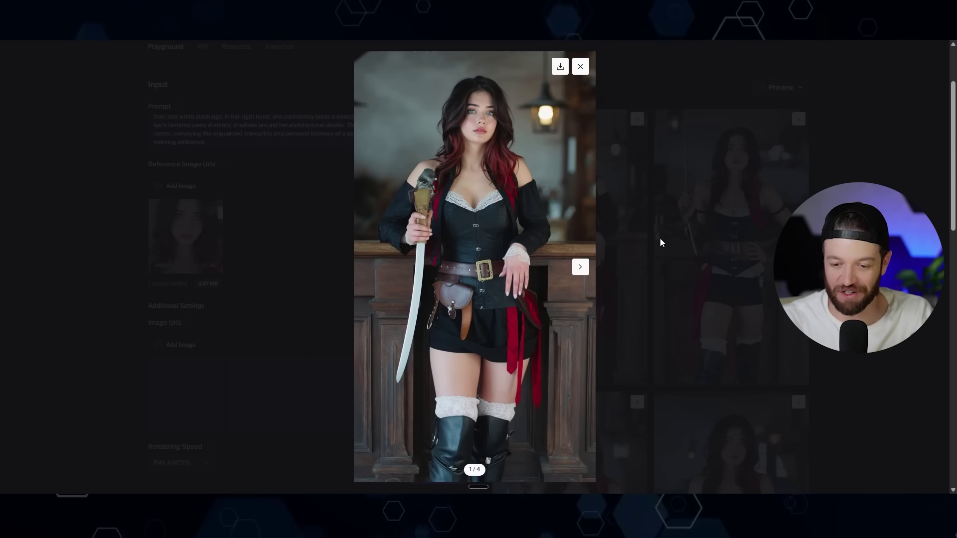
left_click(833, 175)
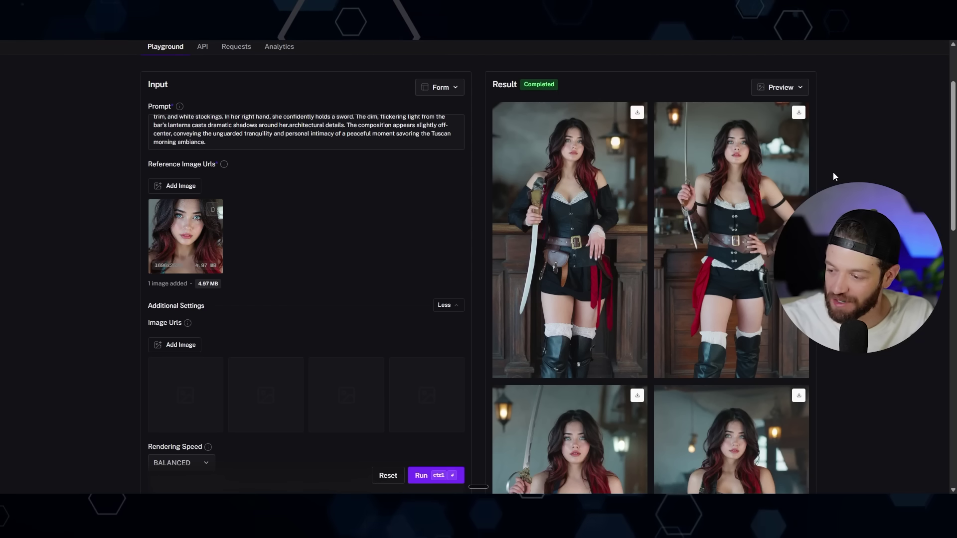
left_click(752, 220)
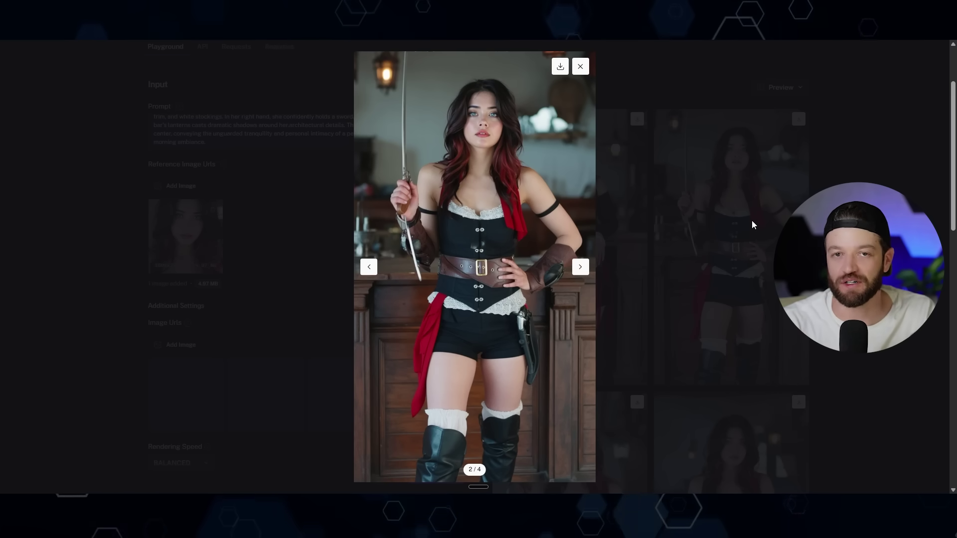
left_click(753, 222)
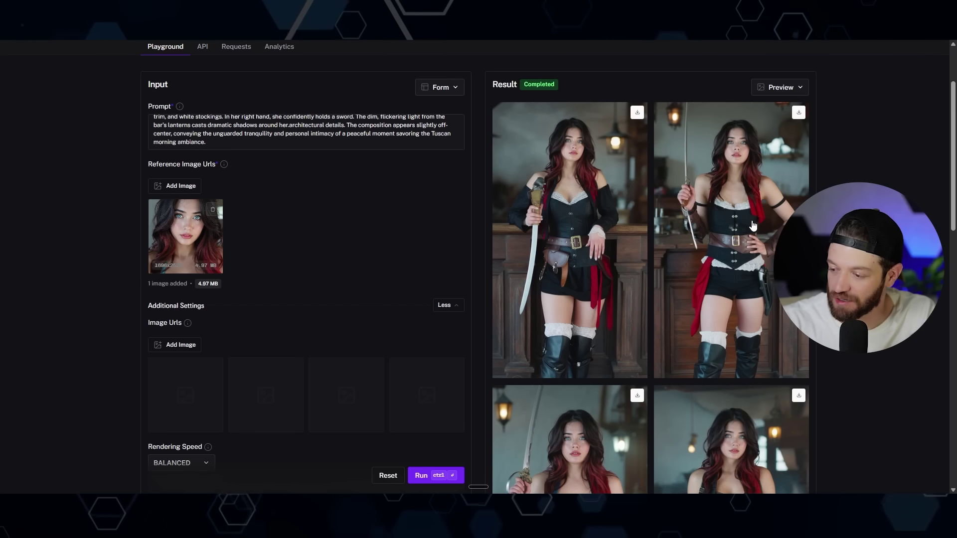
- Bring up the rowing-man photo in Photos and enlarge and reposition its window
scroll(743, 229, "down", 3)
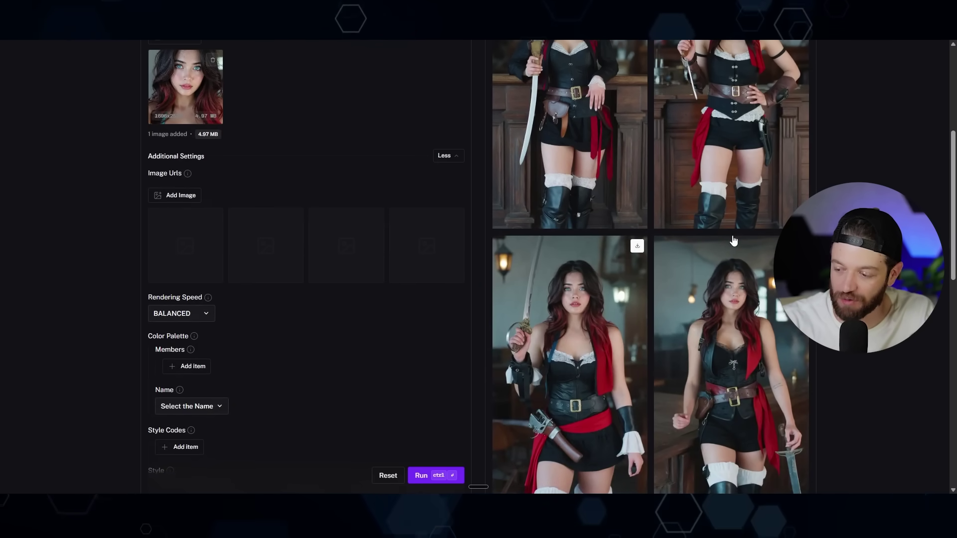
key("alt+Tab")
left_click_drag(327, 165, 566, 195)
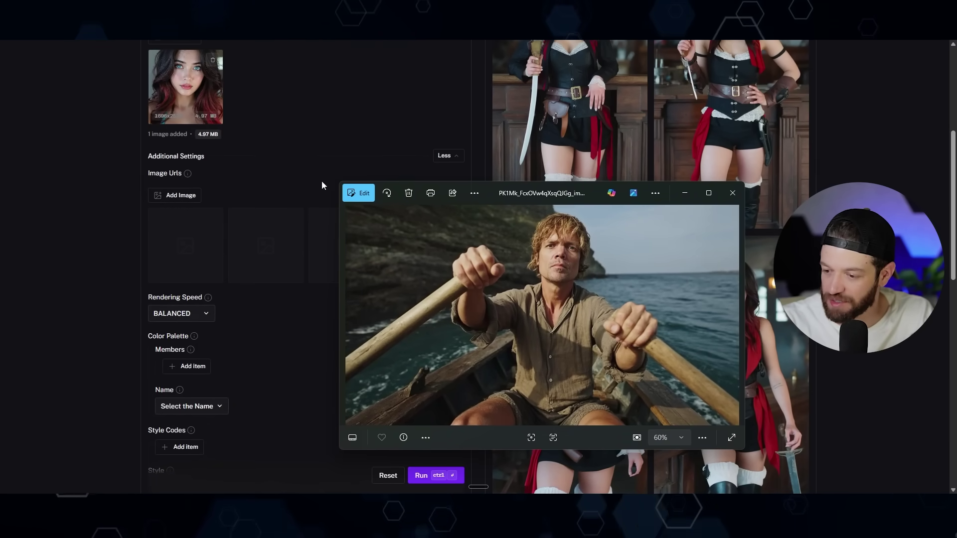
left_click_drag(340, 183, 99, 57)
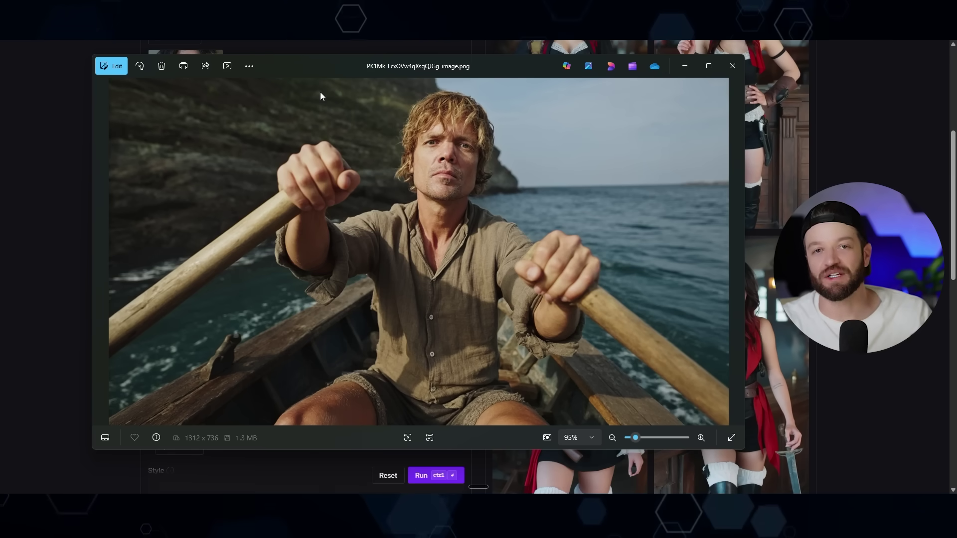
left_click_drag(413, 68, 129, 108)
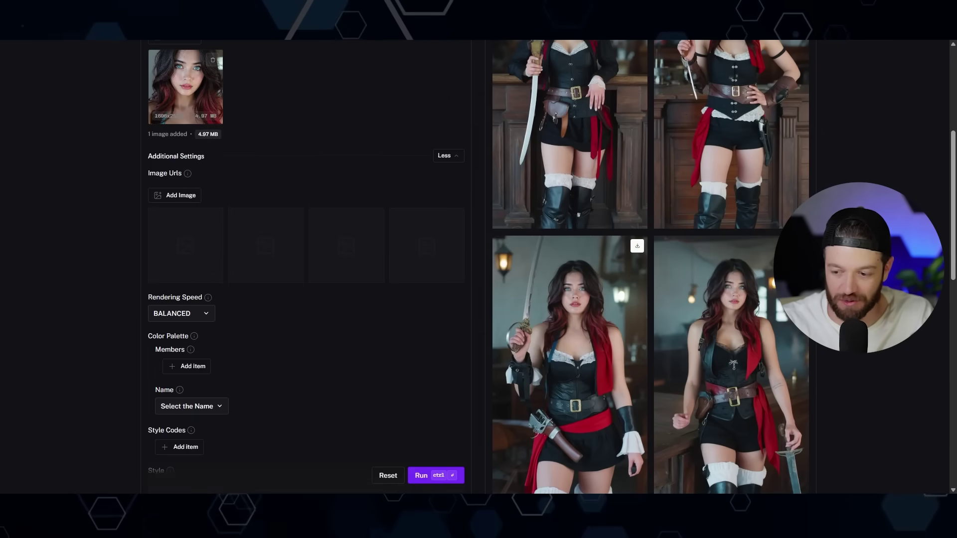
- Scroll the fal.ai form back up
scroll(478, 267, "up", 2)
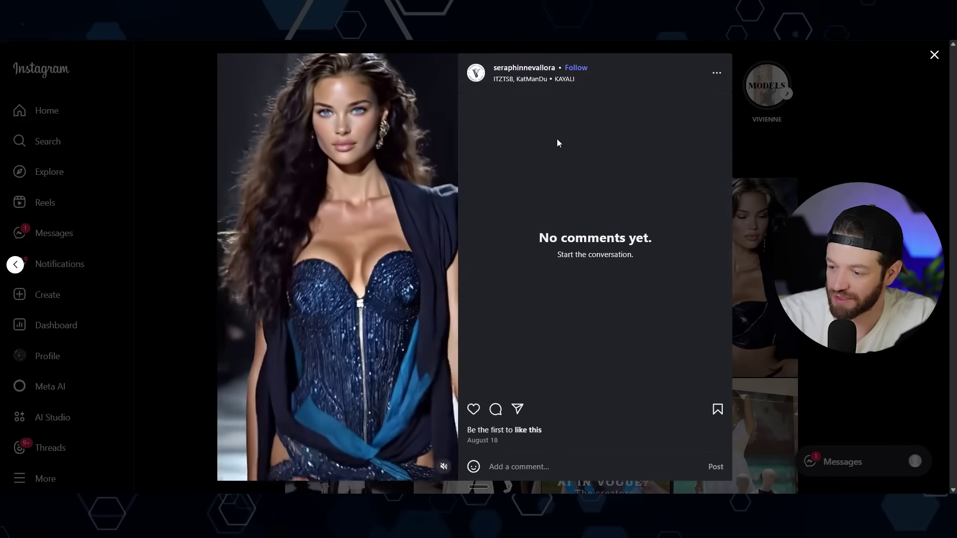
- Open the creator's profile, scroll down its AI fashion photo grid, then return to the top
left_click(534, 68)
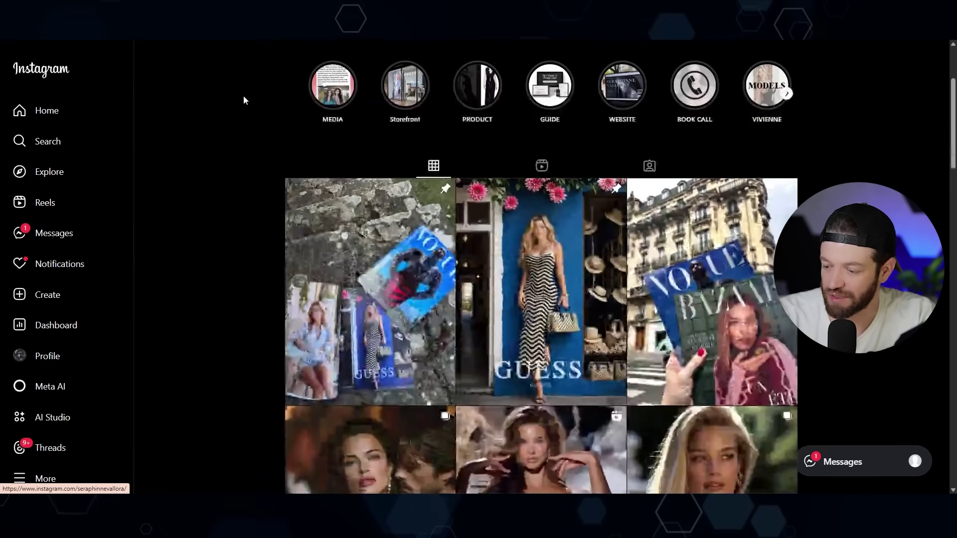
scroll(244, 99, "down", 5)
scroll(243, 100, "down", 8)
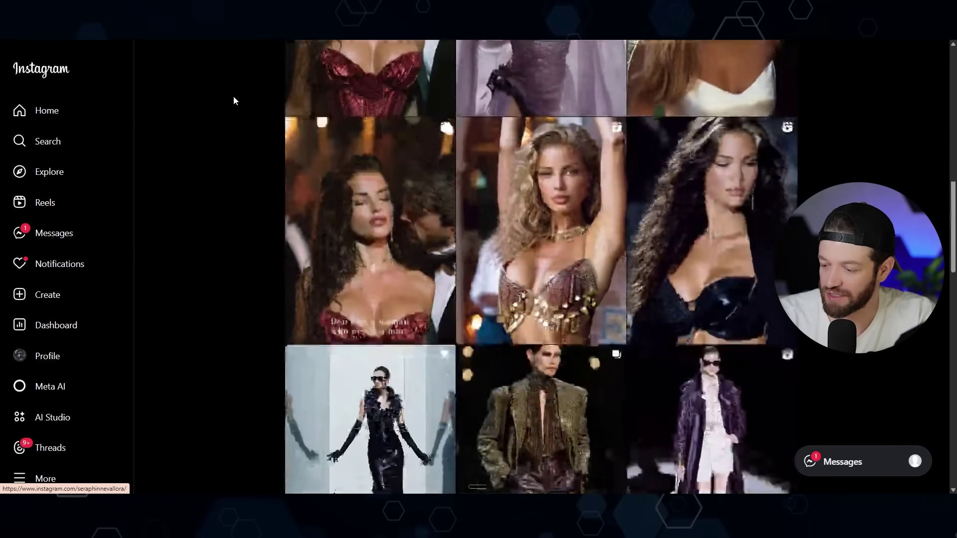
scroll(233, 93, "down", 12)
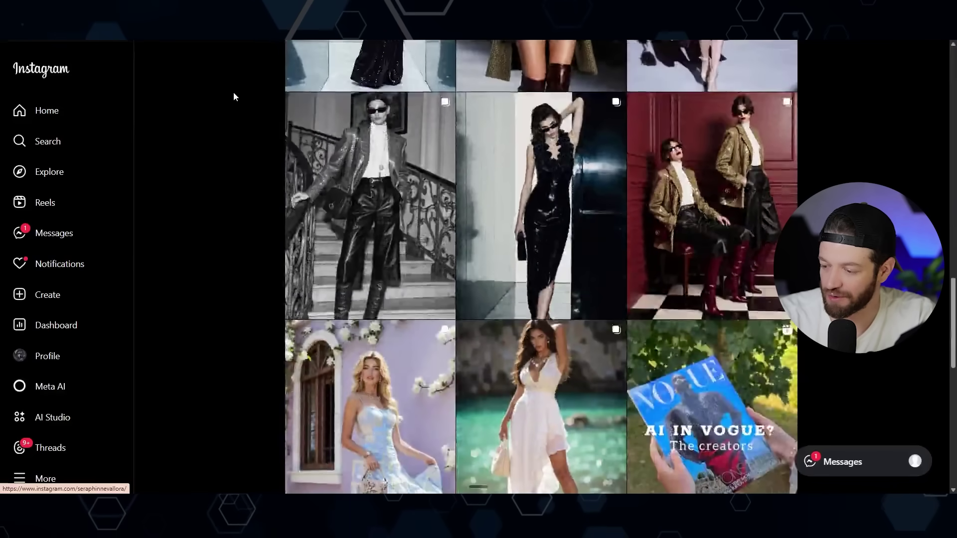
scroll(234, 93, "down", 5)
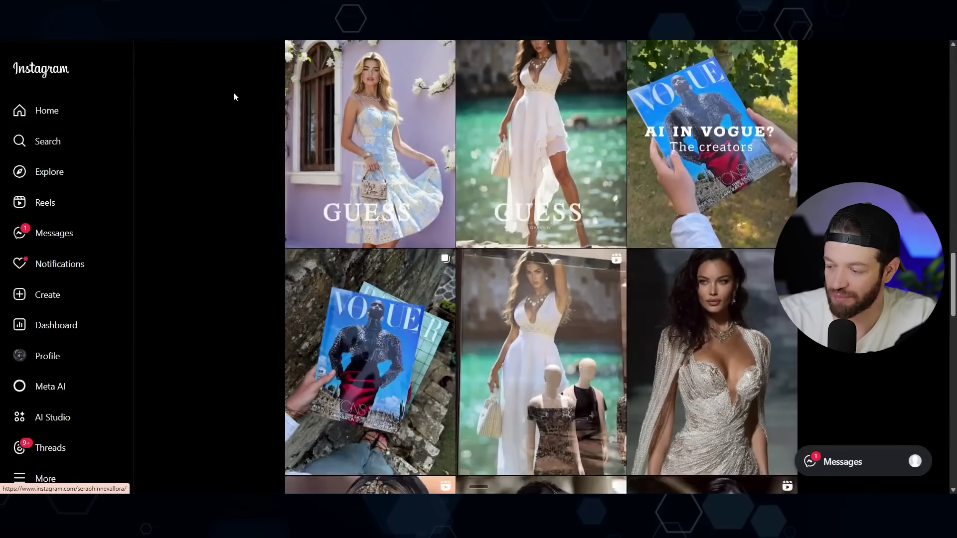
scroll(234, 97, "up", 4)
scroll(239, 172, "up", 5)
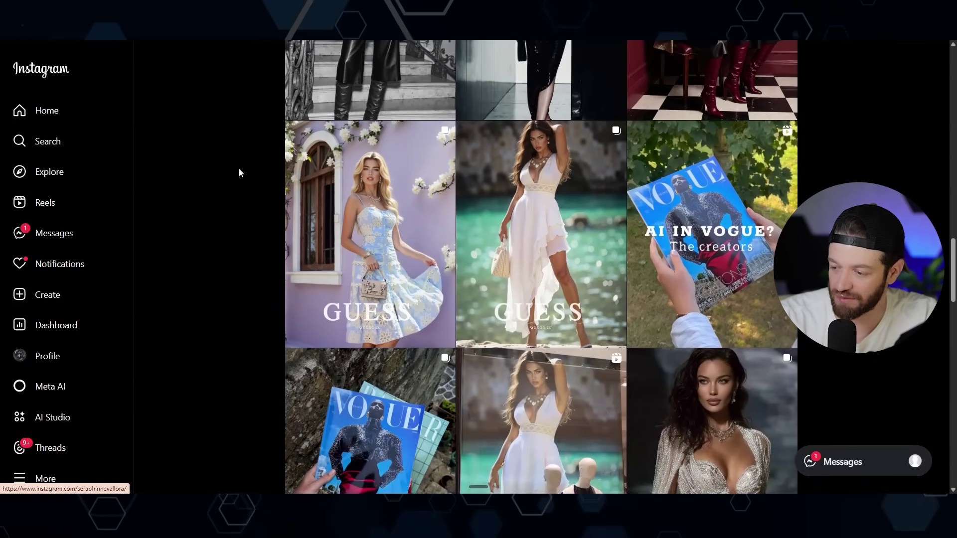
scroll(239, 172, "up", 6)
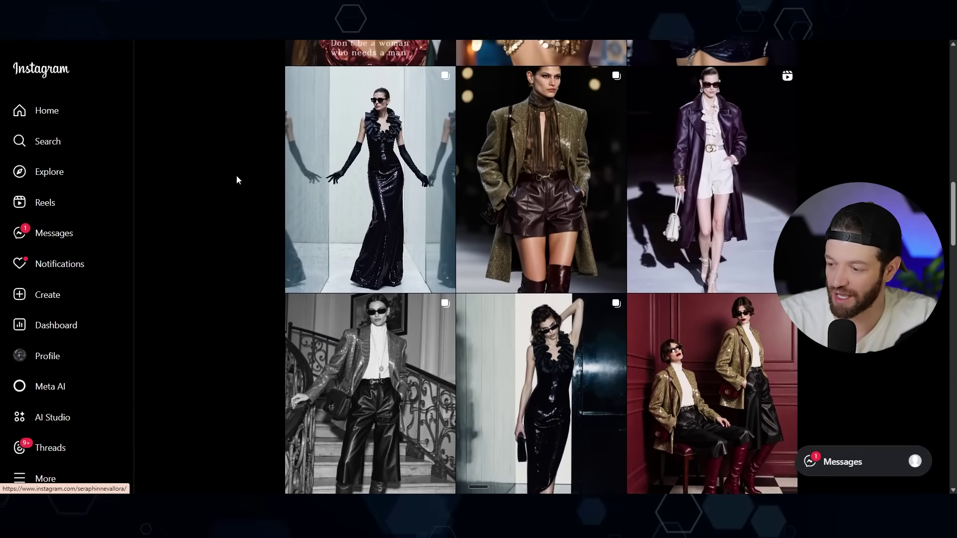
scroll(237, 180, "up", 5)
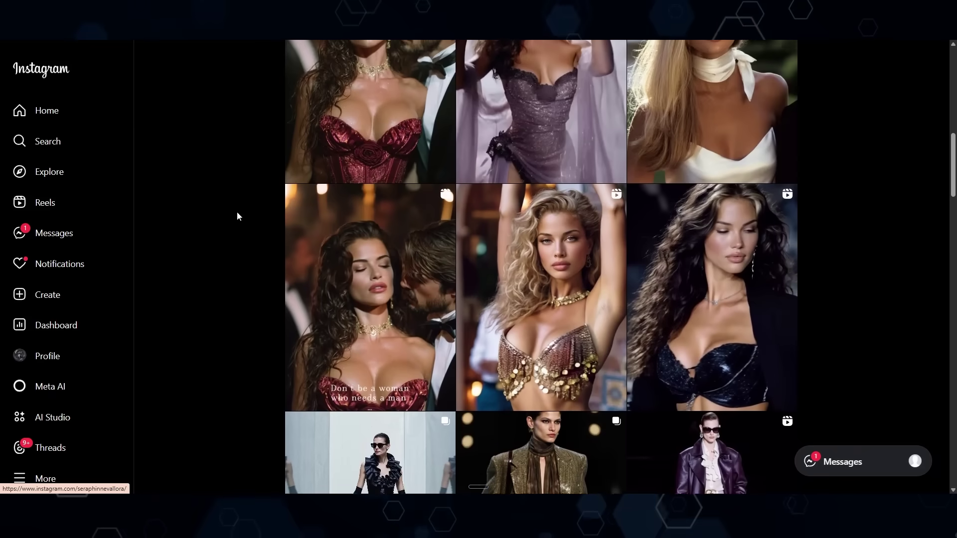
scroll(237, 246, "up", 6)
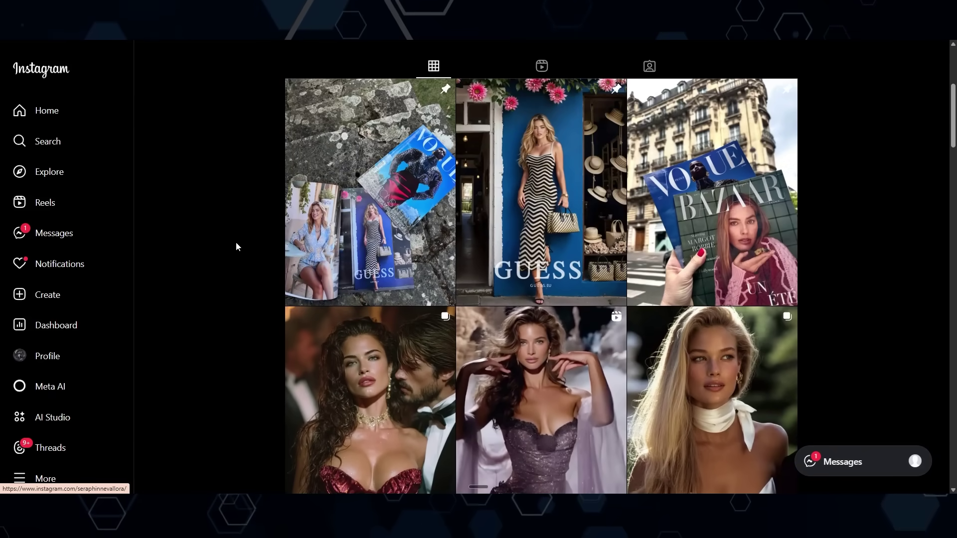
scroll(234, 271, "up", 2)
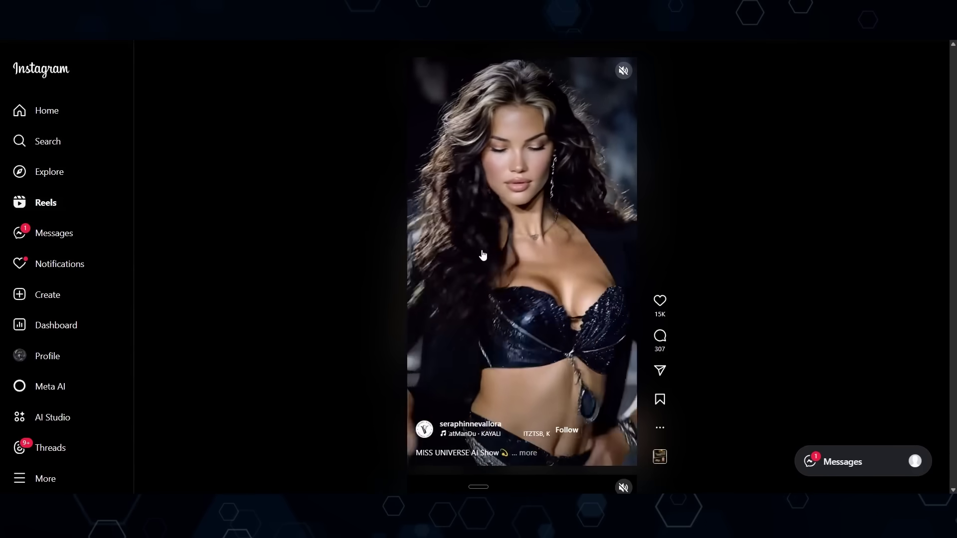
- Pause the 'MISS UNIVERSE AI Show' Instagram reel
left_click(480, 283)
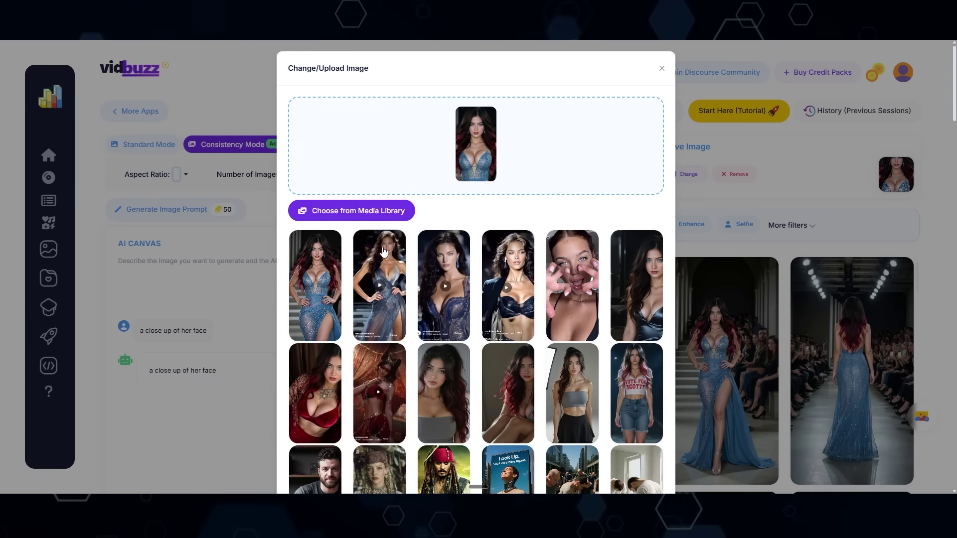
- Choose the blue sequined gown woman, the second Media Library thumbnail, as the Active Image
scroll(441, 207, "down", 3)
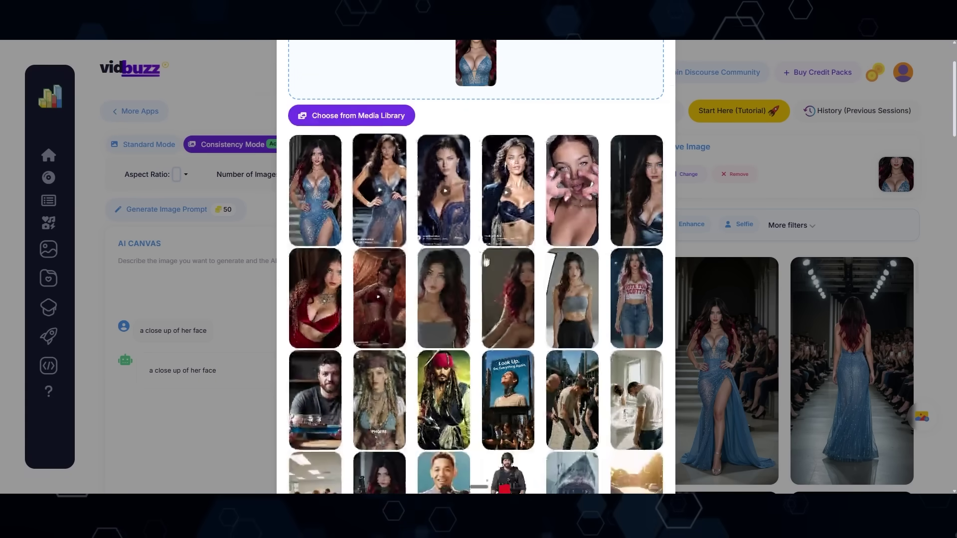
scroll(441, 208, "up", 3)
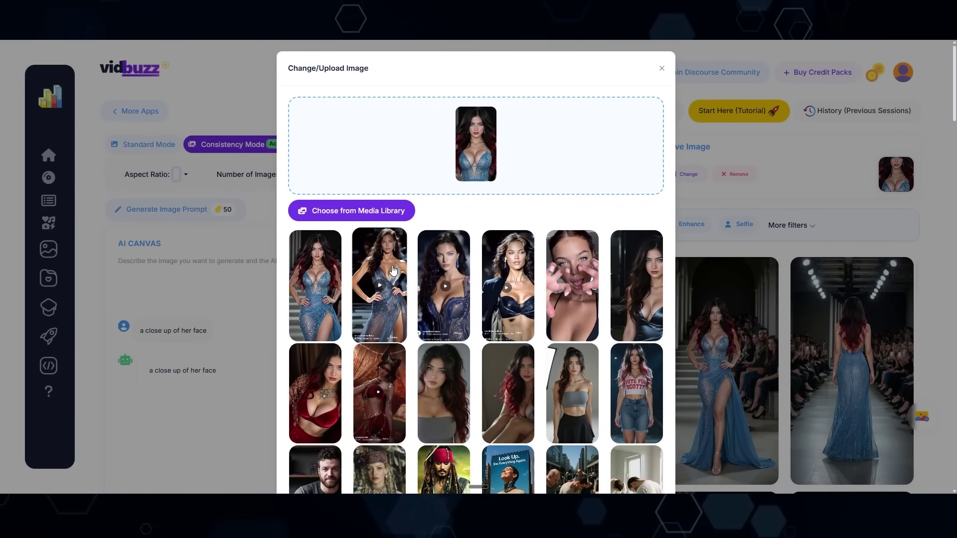
left_click(389, 239)
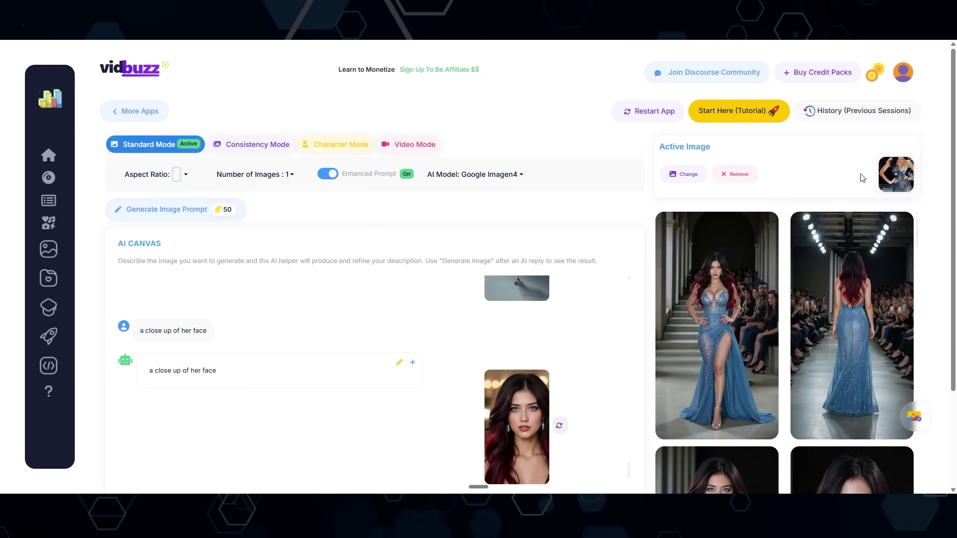
- Generate an image prompt from the chat request and select the whole prompt
left_click(196, 214)
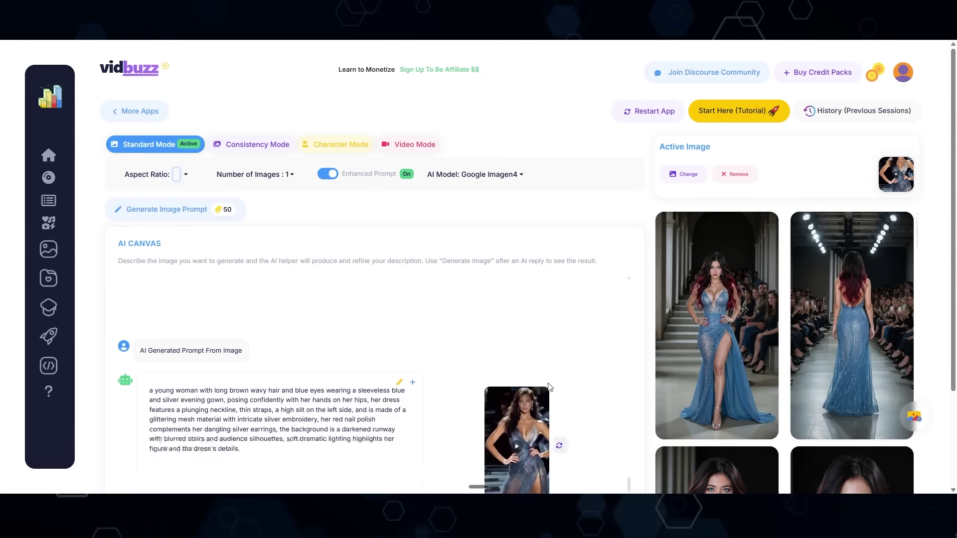
scroll(329, 360, "down", 1)
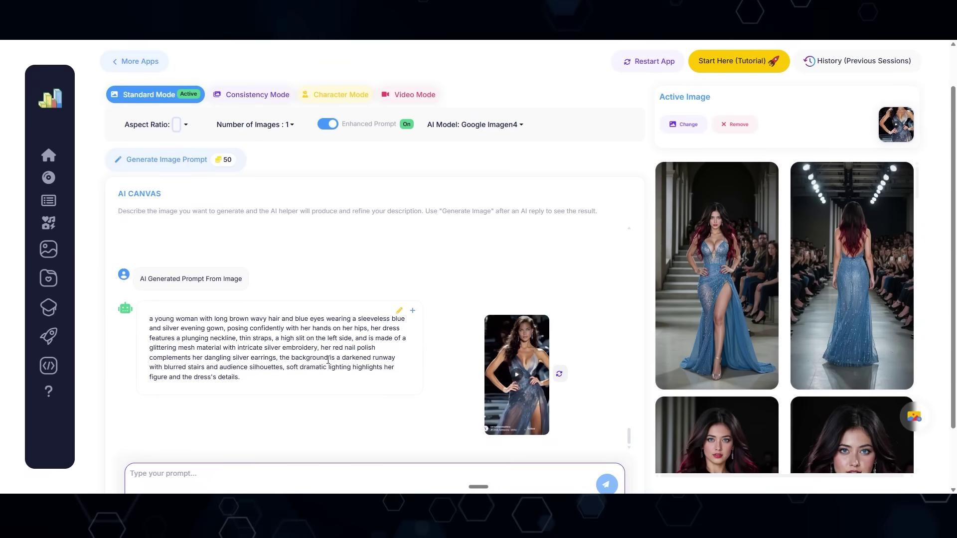
triple_click(282, 377)
- Regenerate with the keira3 character in Character Mode and make the navy lace-gown image active
left_click(344, 99)
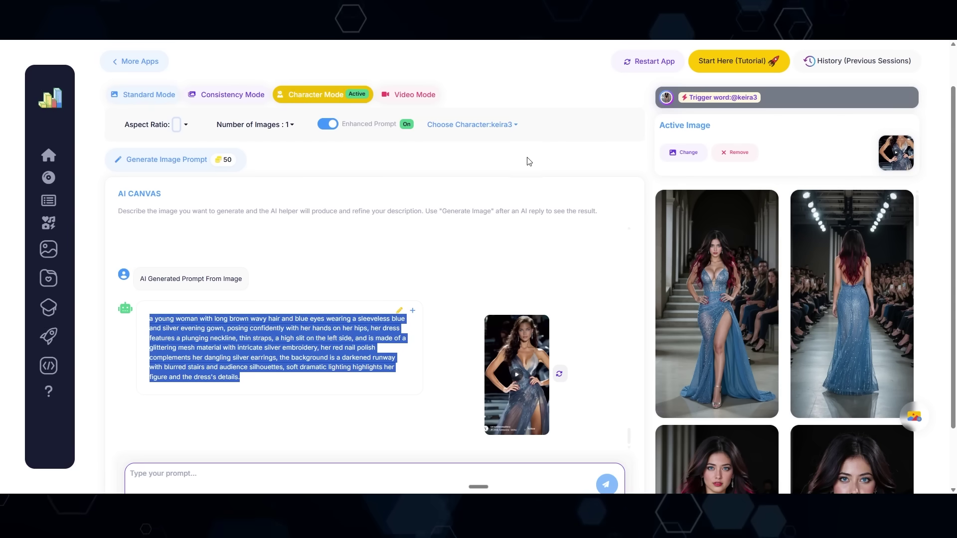
left_click(499, 124)
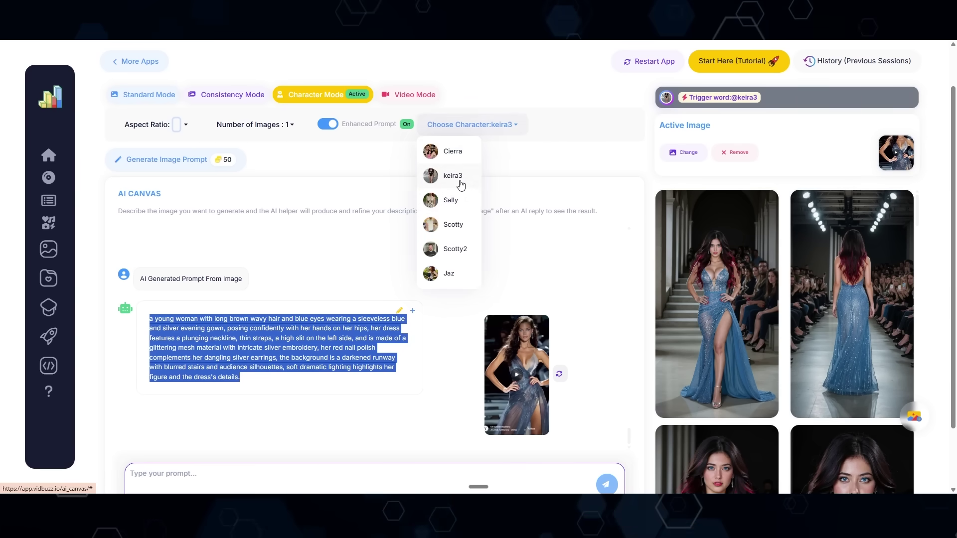
left_click(452, 176)
left_click(560, 374)
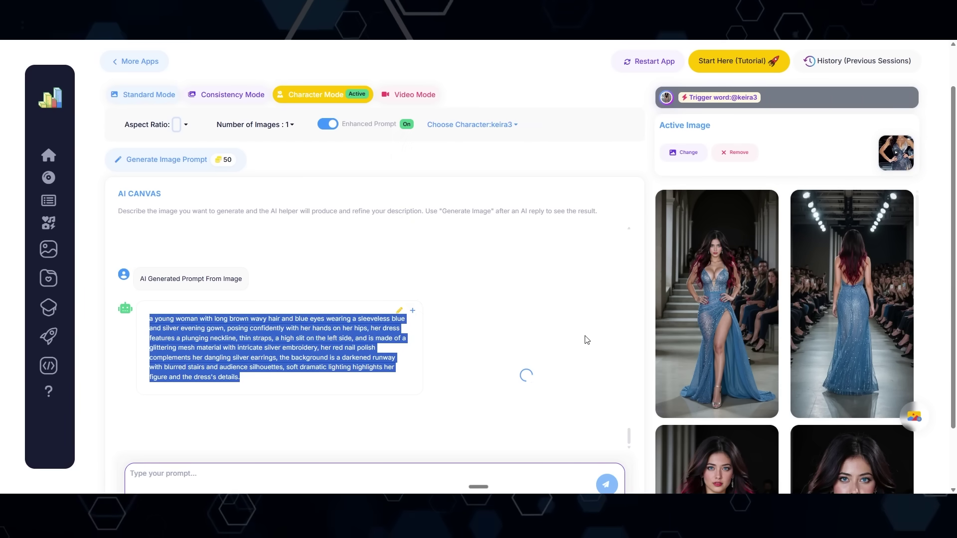
left_click(532, 339)
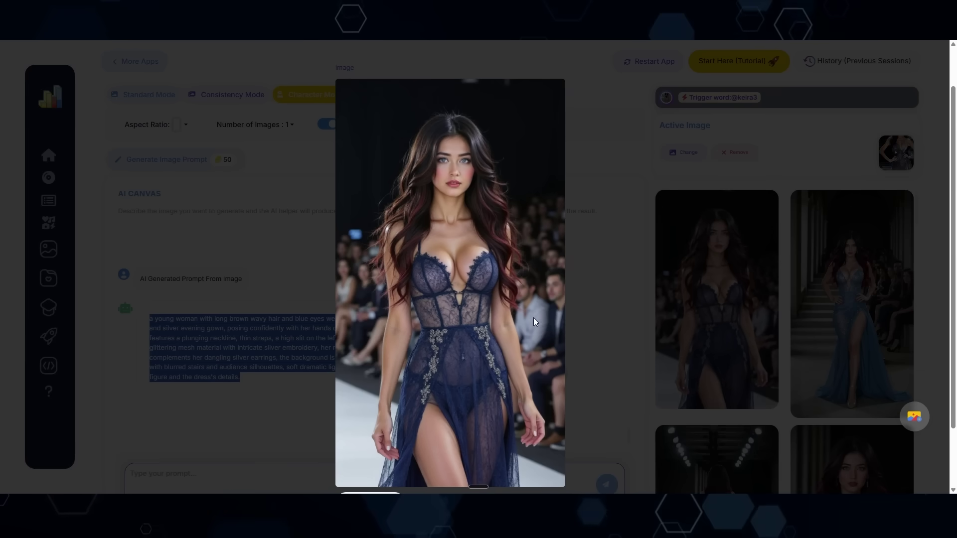
left_click(672, 210)
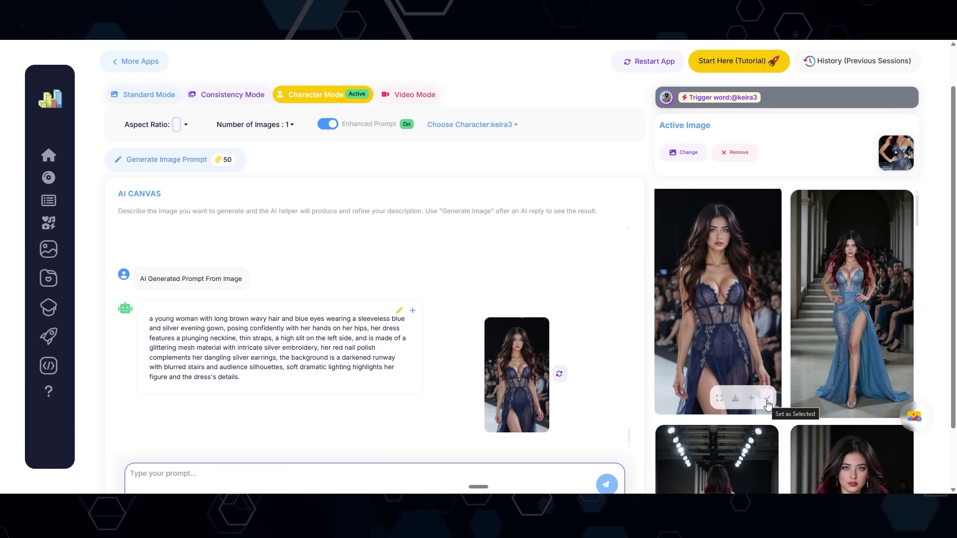
left_click(768, 399)
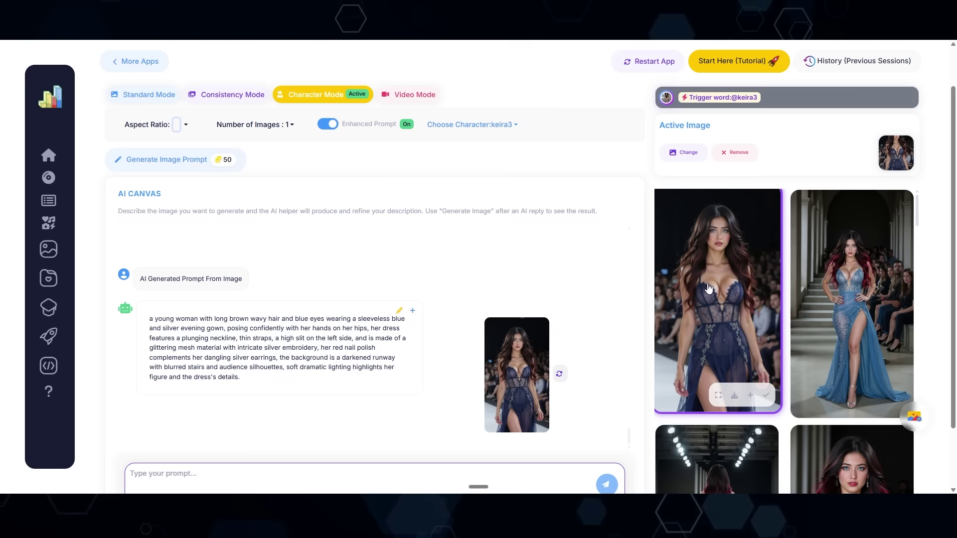
- Enter Consistency Mode, try Google Nano Banana and More filters, and dismiss the filter error
left_click(233, 100)
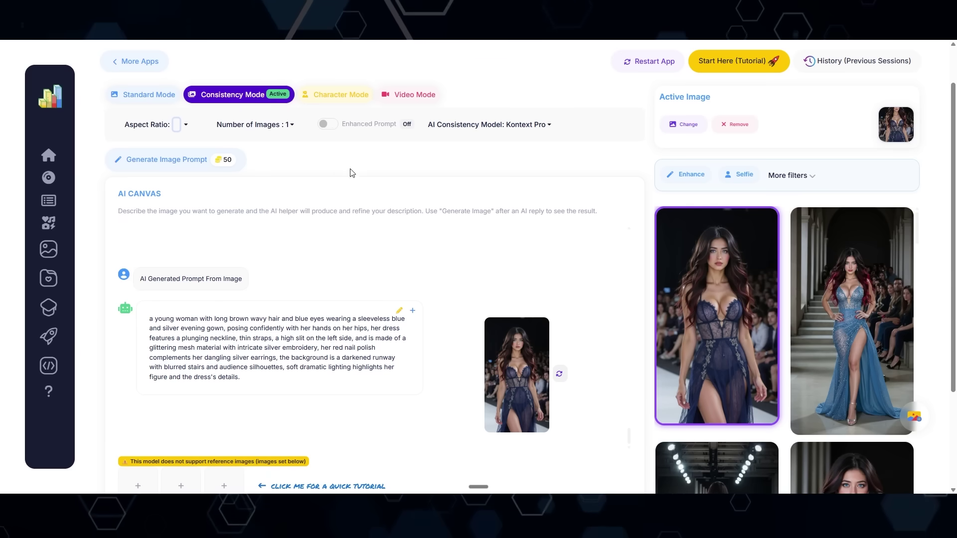
left_click(536, 125)
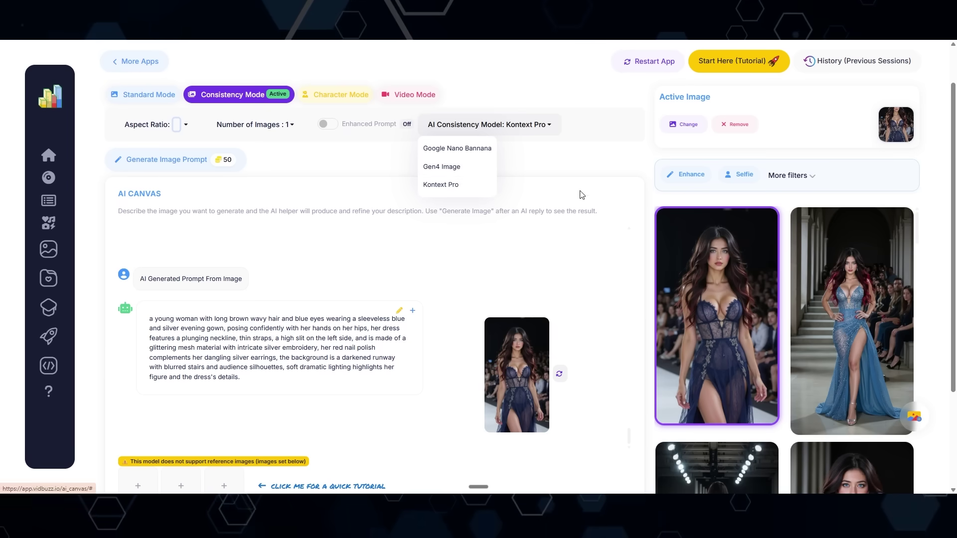
left_click(478, 156)
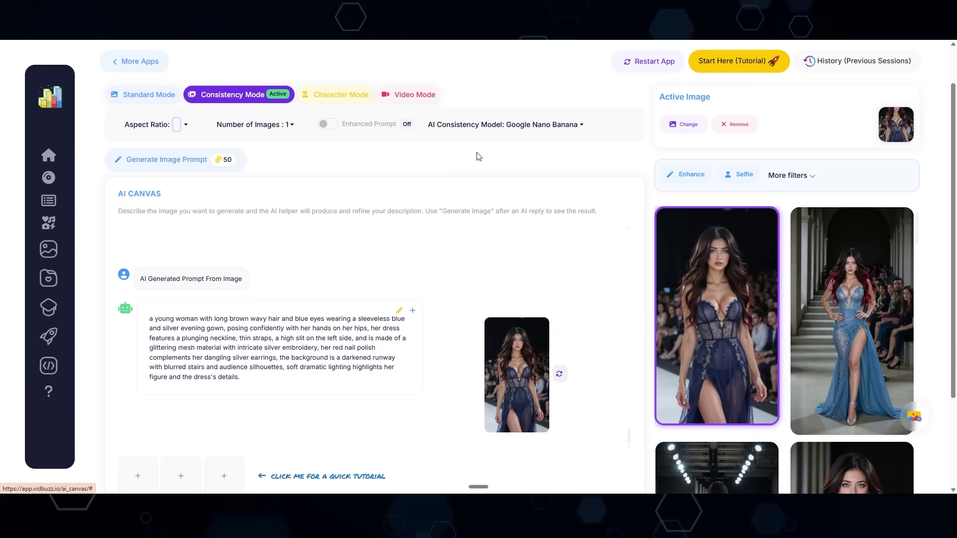
left_click(790, 175)
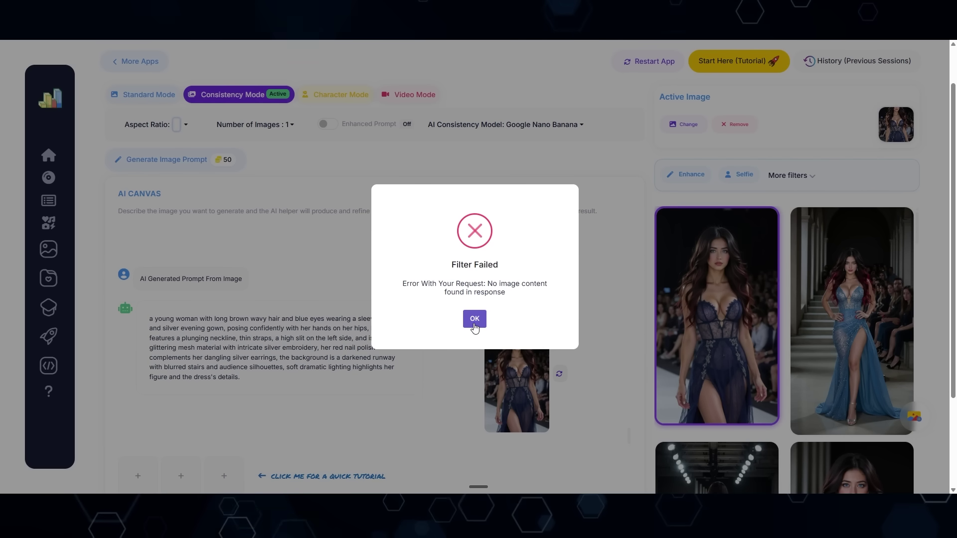
left_click(475, 322)
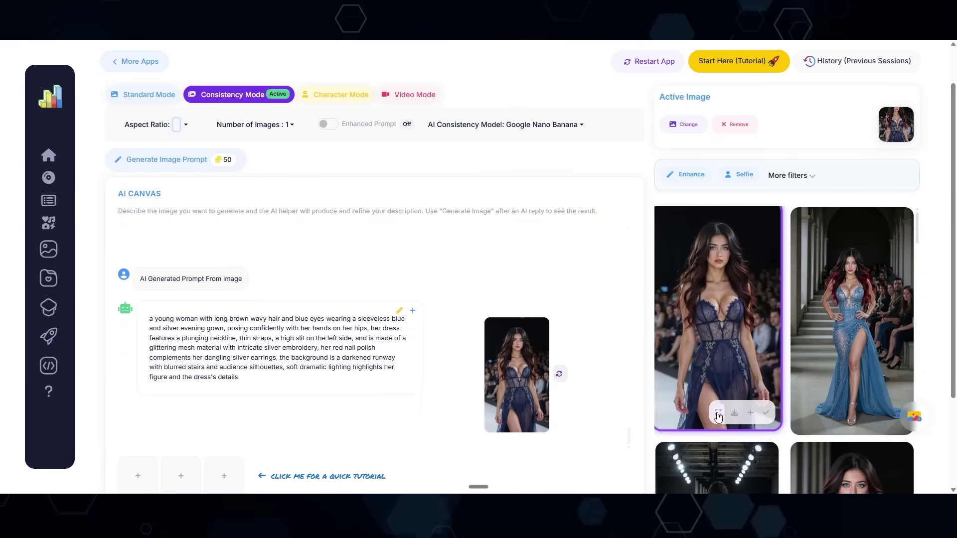
- Preview the navy gown image, then set the consistency model back to Kontext Pro
left_click(718, 414)
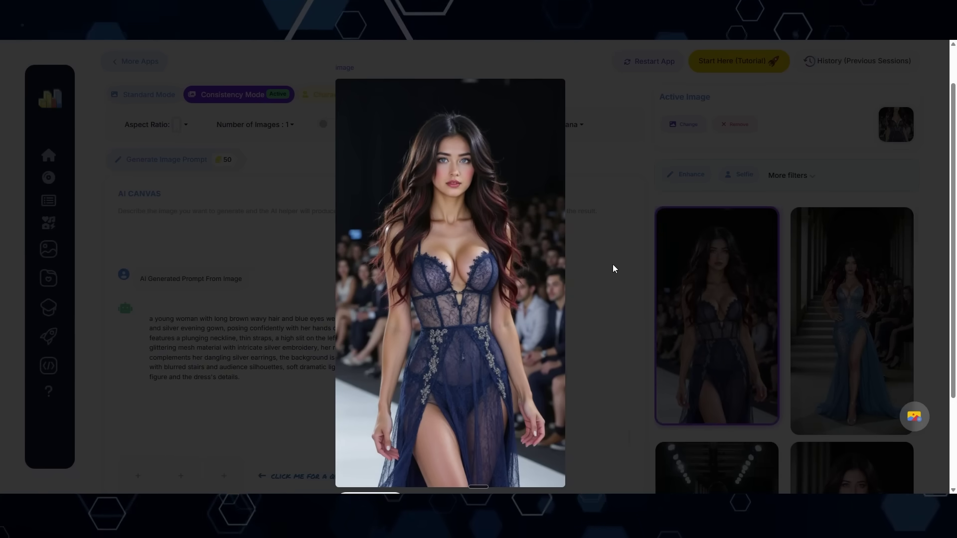
left_click(581, 126)
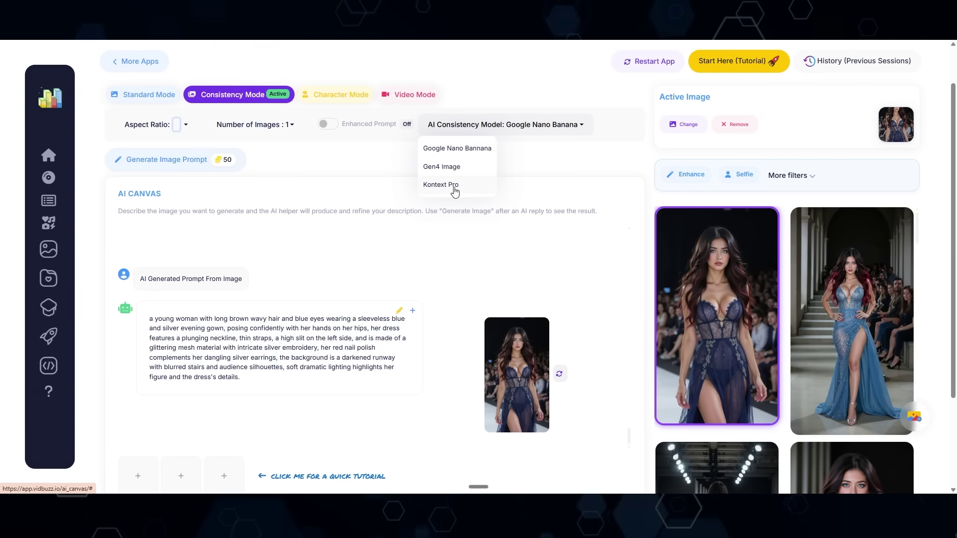
left_click(441, 185)
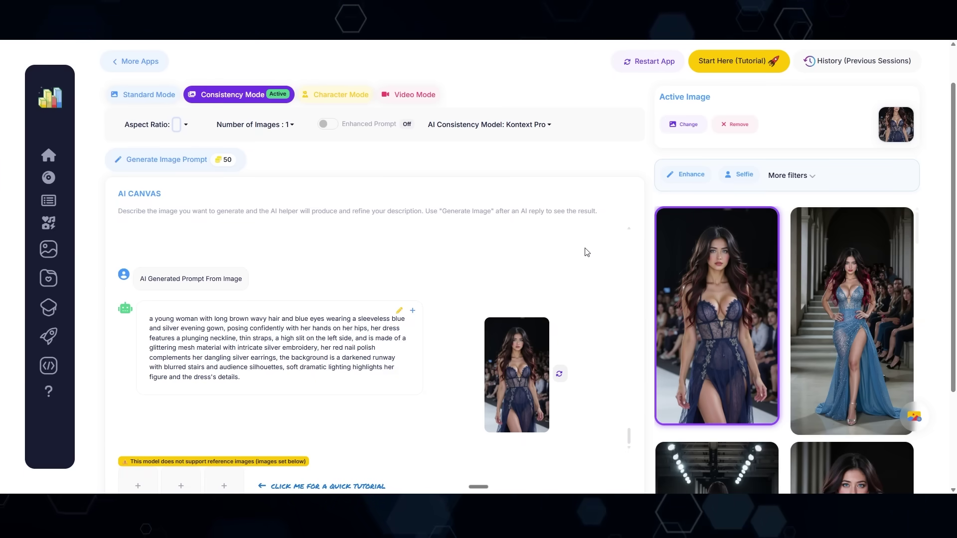
- Apply the From Behind filter to the navy-gown image, preview the back view, and scroll the gallery
left_click(780, 181)
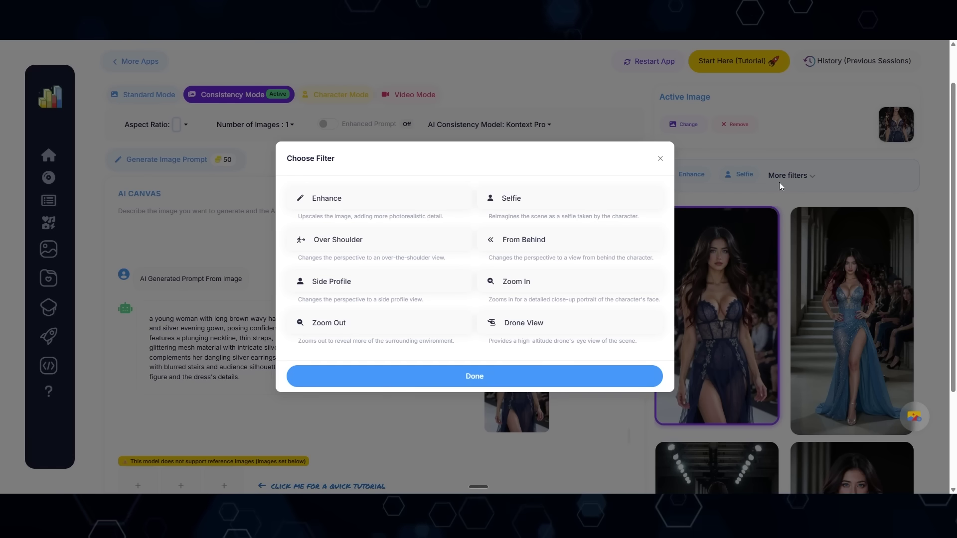
left_click(536, 246)
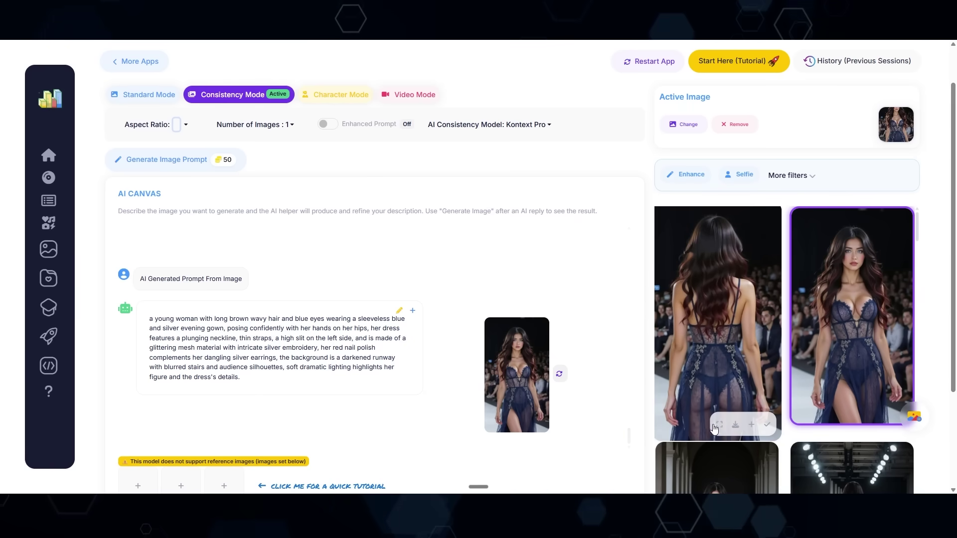
left_click(711, 422)
left_click(621, 322)
scroll(770, 268, "down", 5)
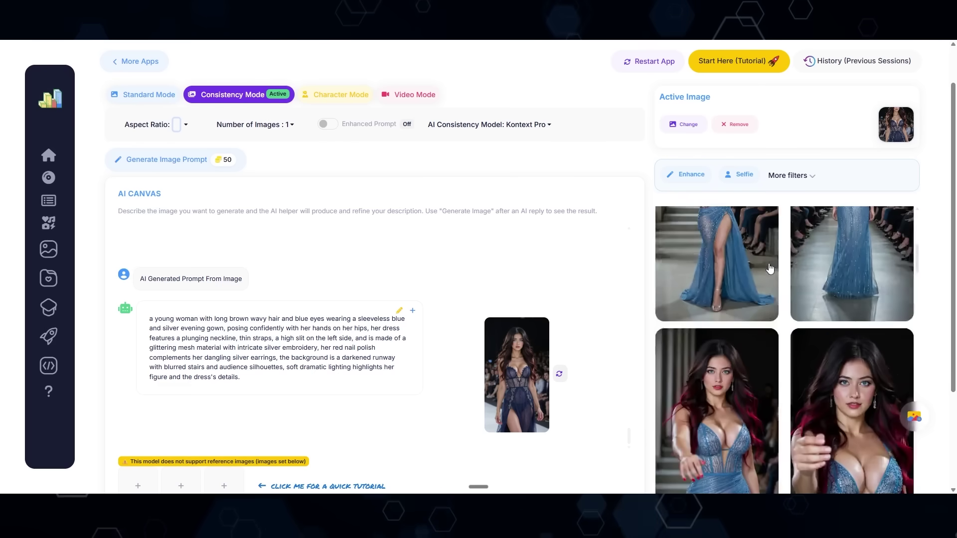
scroll(771, 268, "down", 10)
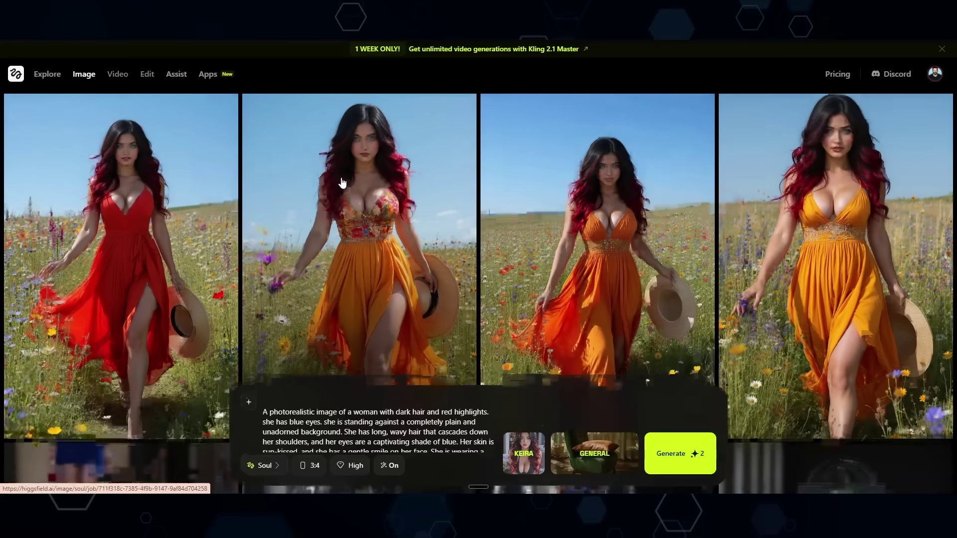
scroll(343, 183, "down", 8)
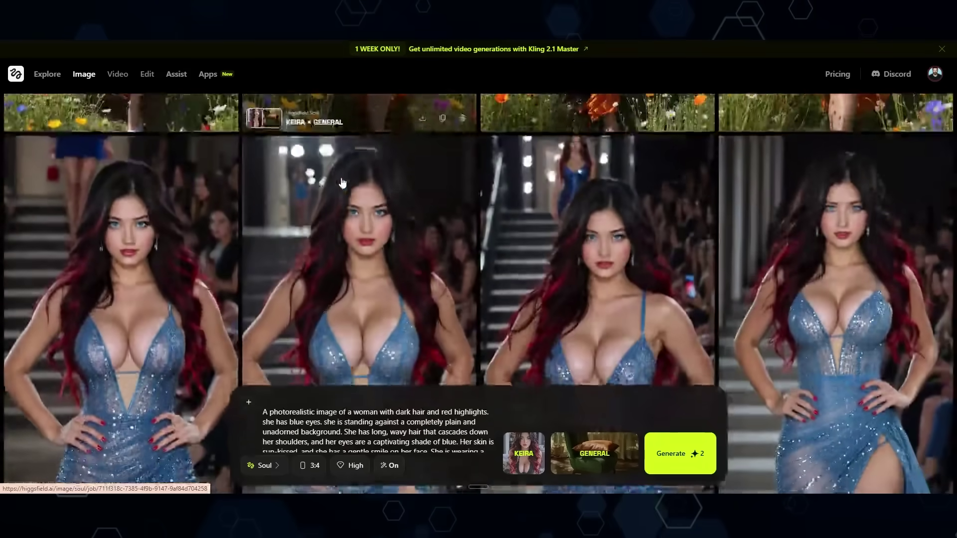
scroll(342, 183, "down", 6)
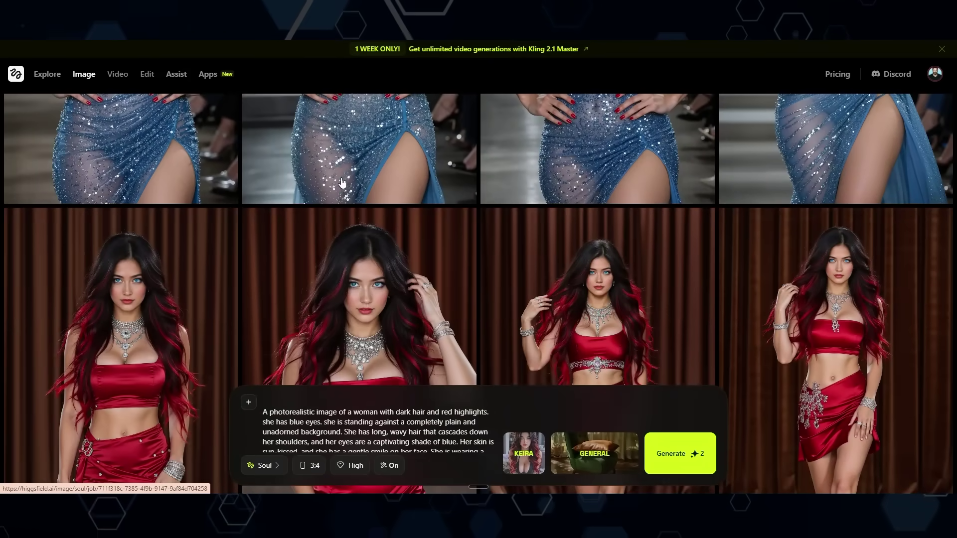
scroll(342, 183, "down", 7)
scroll(343, 183, "down", 5)
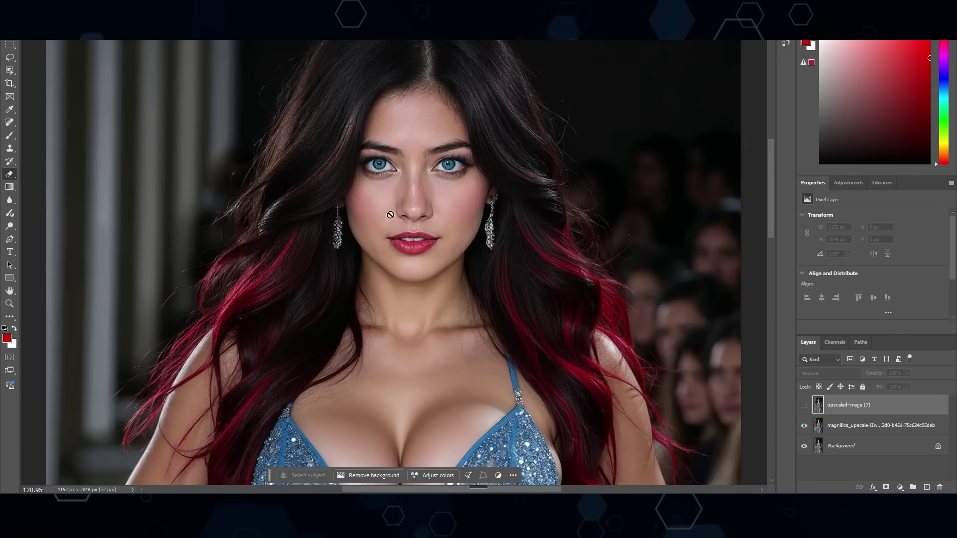
scroll(391, 215, "up", 3)
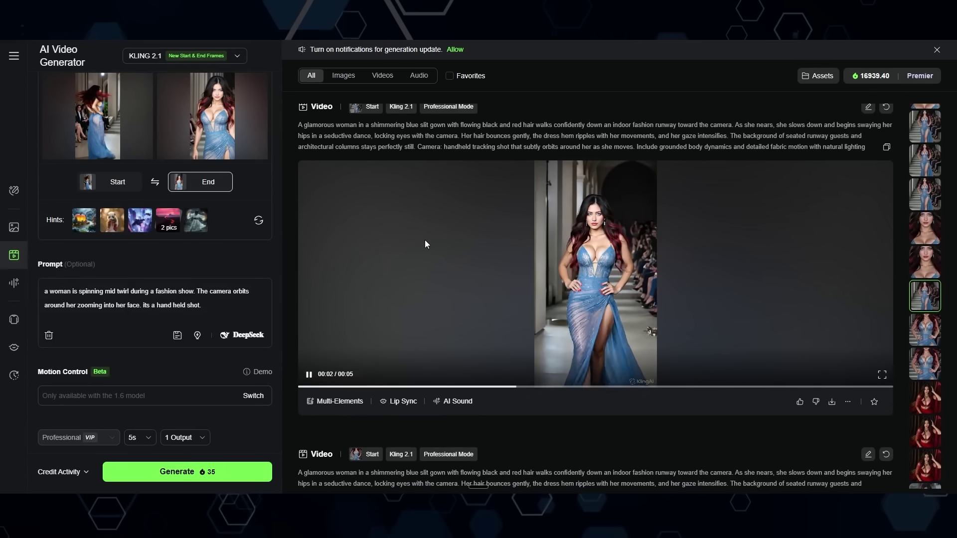
scroll(426, 240, "down", 4)
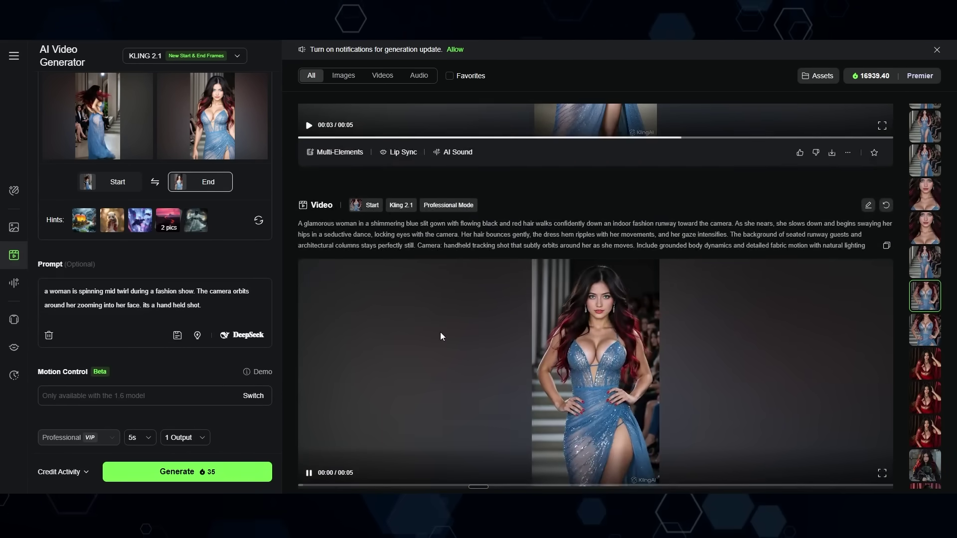
scroll(431, 290, "down", 1)
scroll(431, 290, "up", 1)
scroll(431, 290, "down", 1)
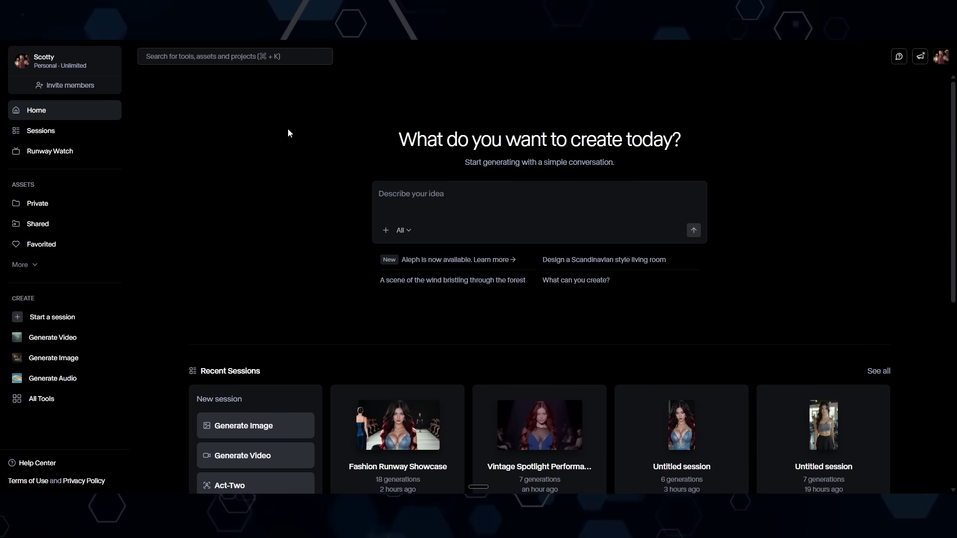
- Start a new Runway video using Gen-3 Alpha Turbo from Previous models, in Expand video mode
scroll(314, 272, "down", 3)
left_click(254, 308)
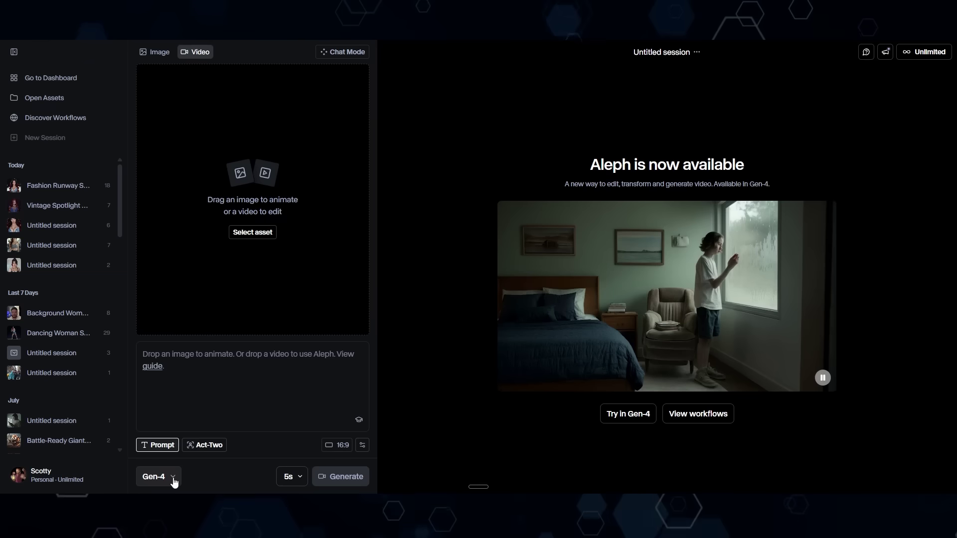
left_click(175, 479)
left_click(201, 453)
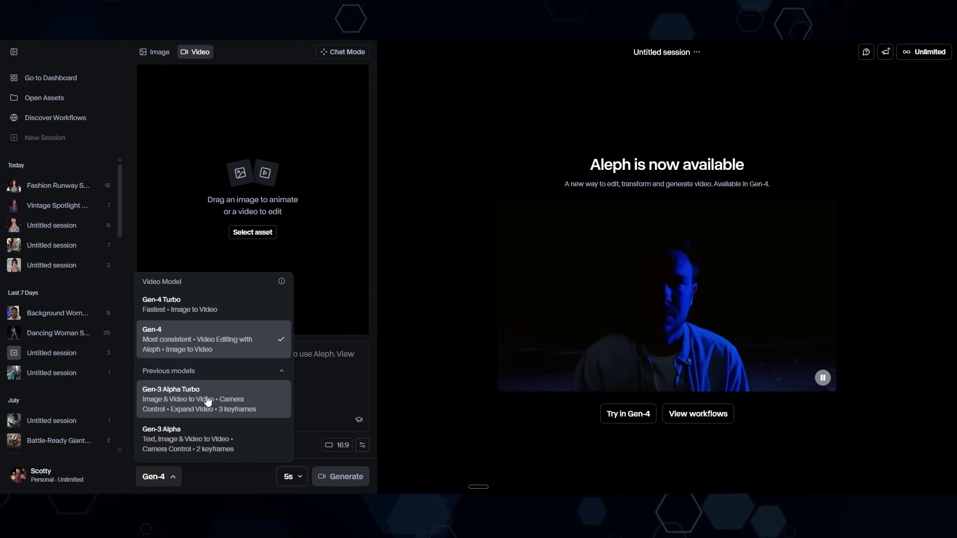
left_click(200, 411)
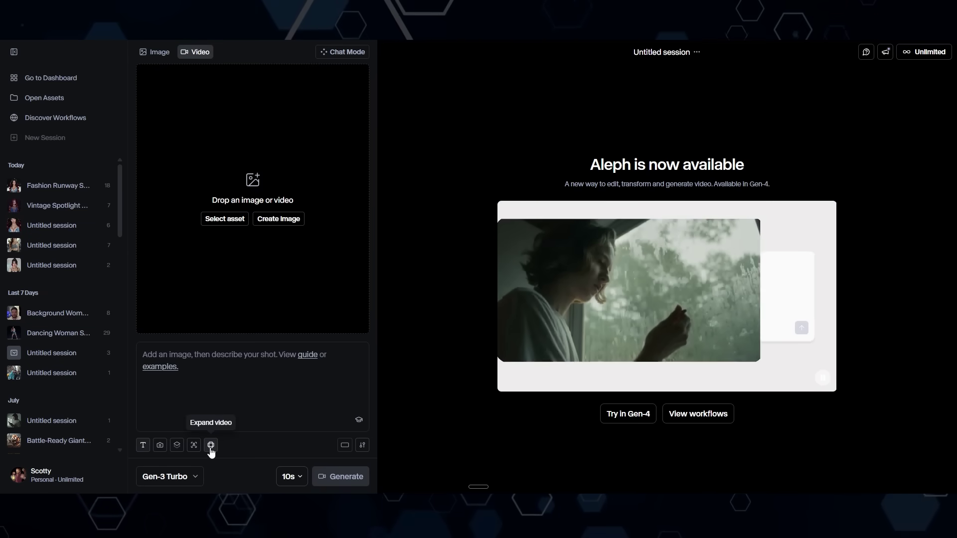
left_click(211, 448)
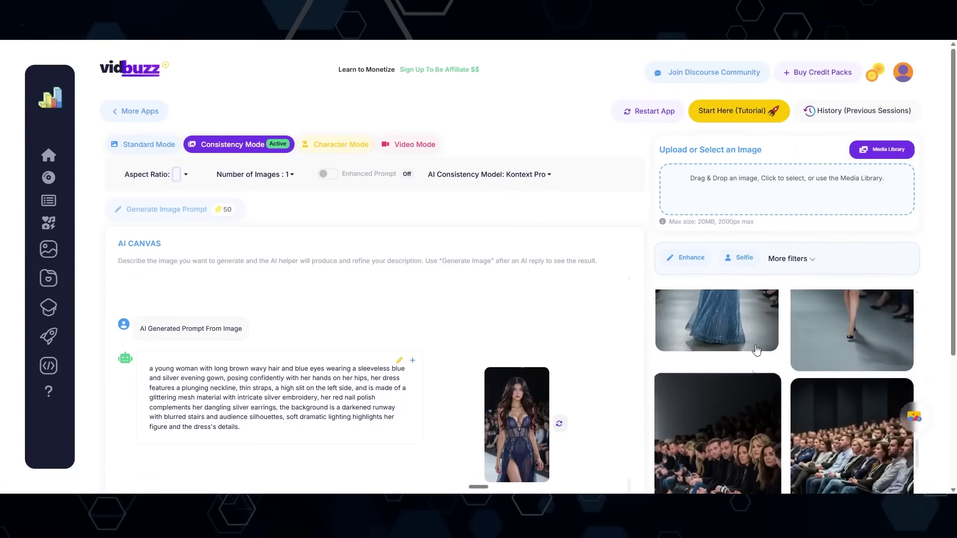
- Upload the woman's photo as the reference and choose Google Nano Banana as consistency model
scroll(603, 373, "down", 2)
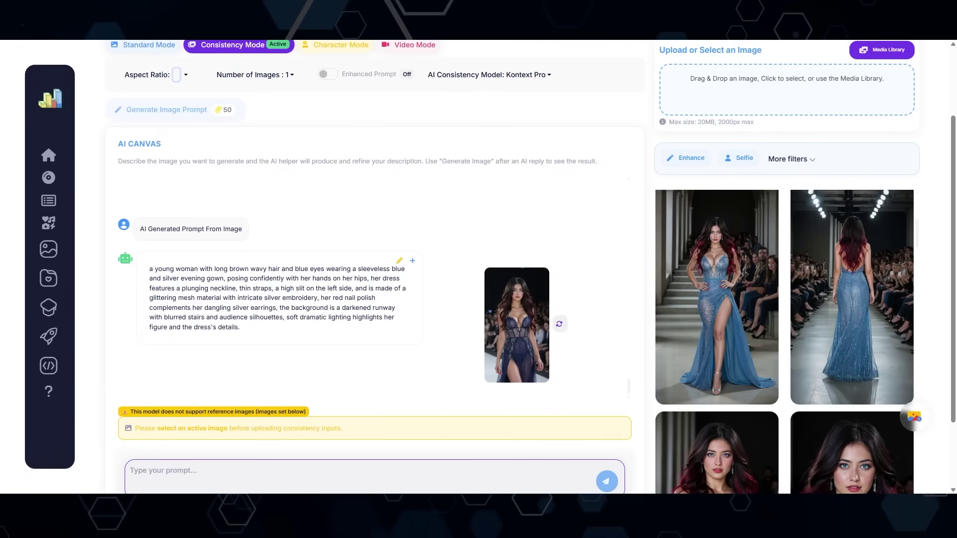
left_click_drag(808, 144, 768, 90)
scroll(883, 182, "up", 2)
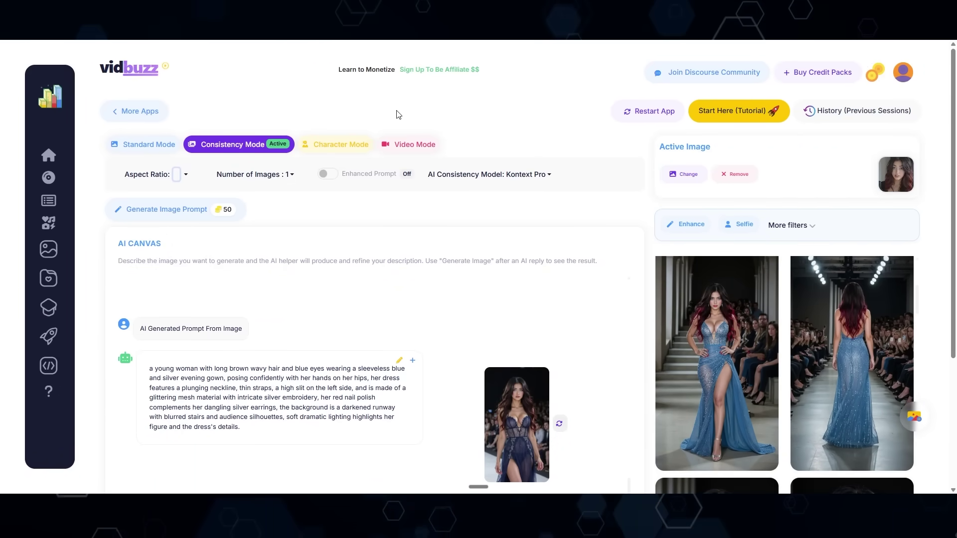
left_click(536, 175)
left_click(466, 200)
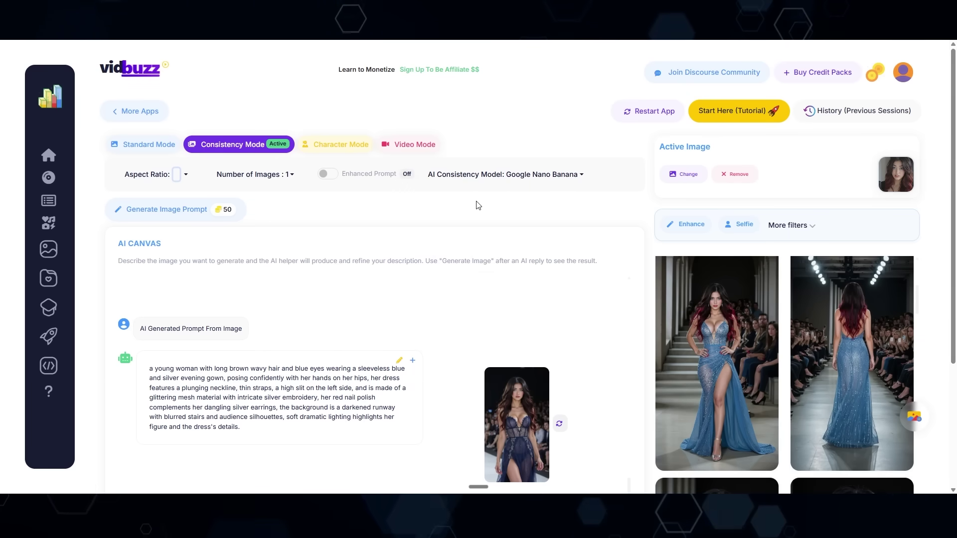
- Send the 1990s Disney cartoon prompt, generate the cartoon image, and close its preview
scroll(436, 249, "down", 4)
left_click_drag(138, 404, 510, 401)
left_click(607, 411)
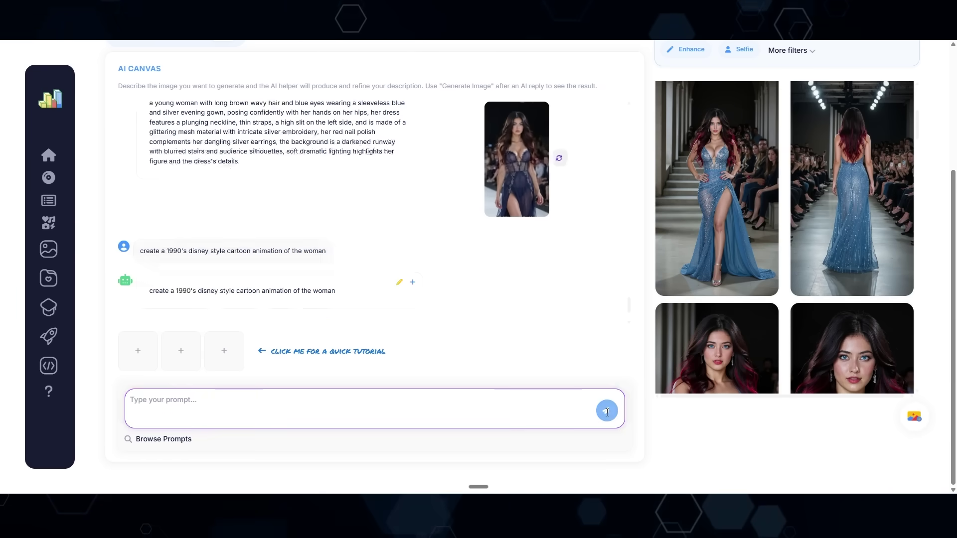
left_click(486, 256)
scroll(893, 249, "up", 5)
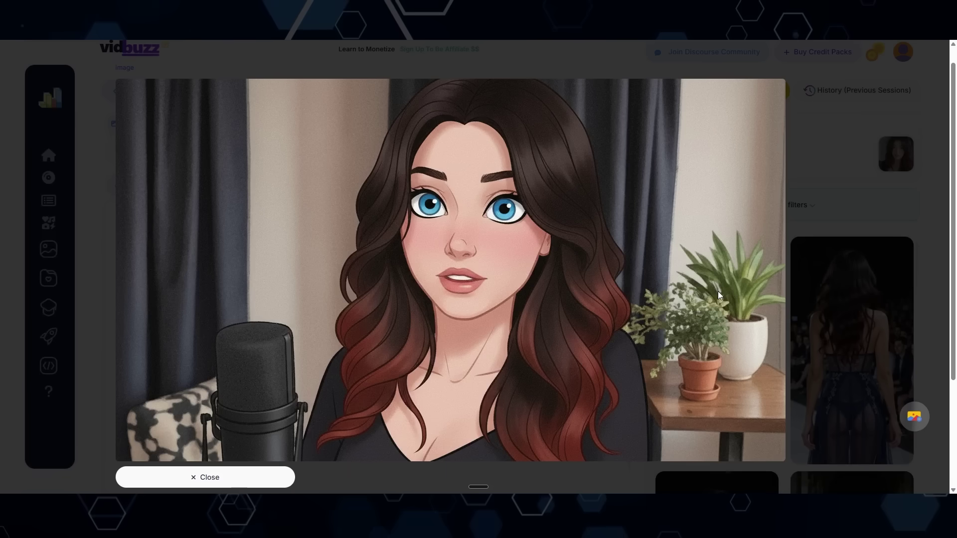
key("alt+Tab")
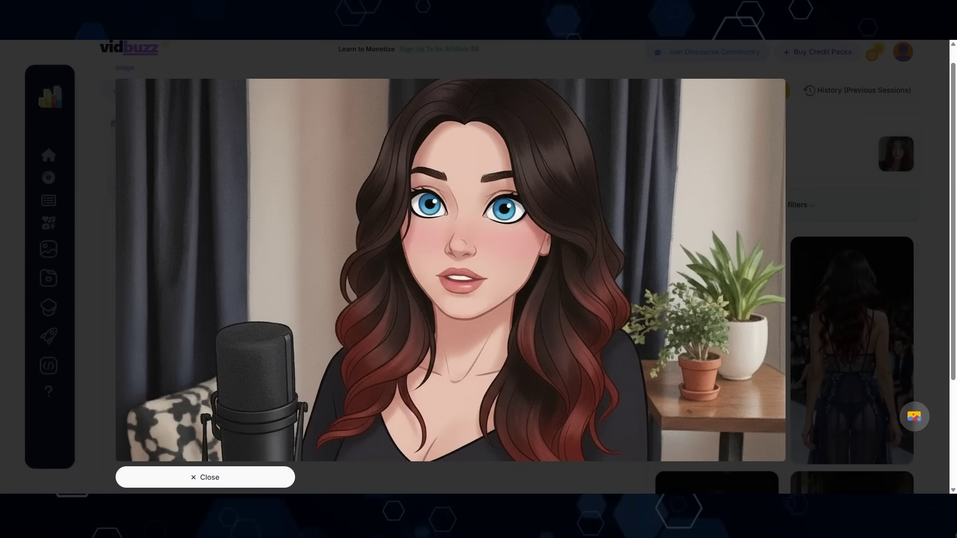
key("Escape")
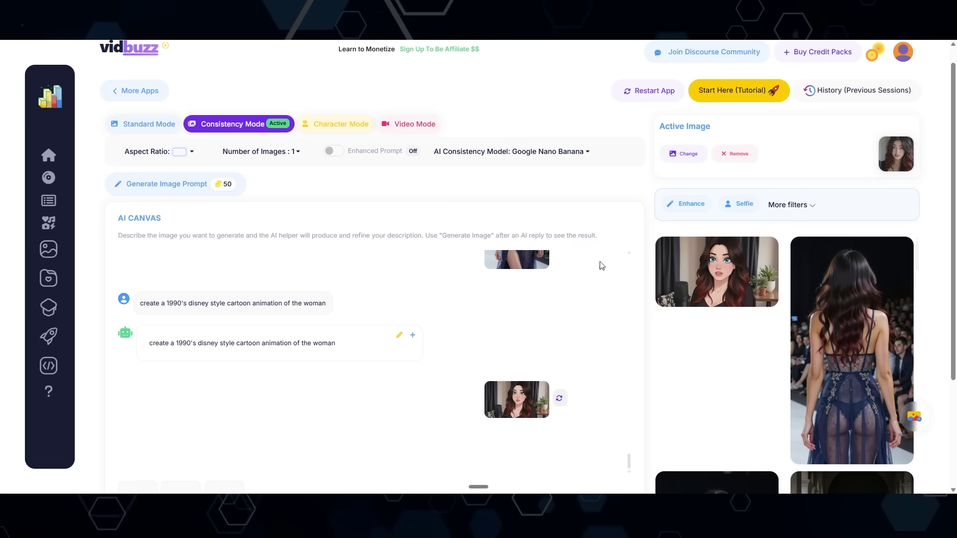
- Make the cartoon active, send 'remove the background', and generate the white-background version
left_click(768, 292)
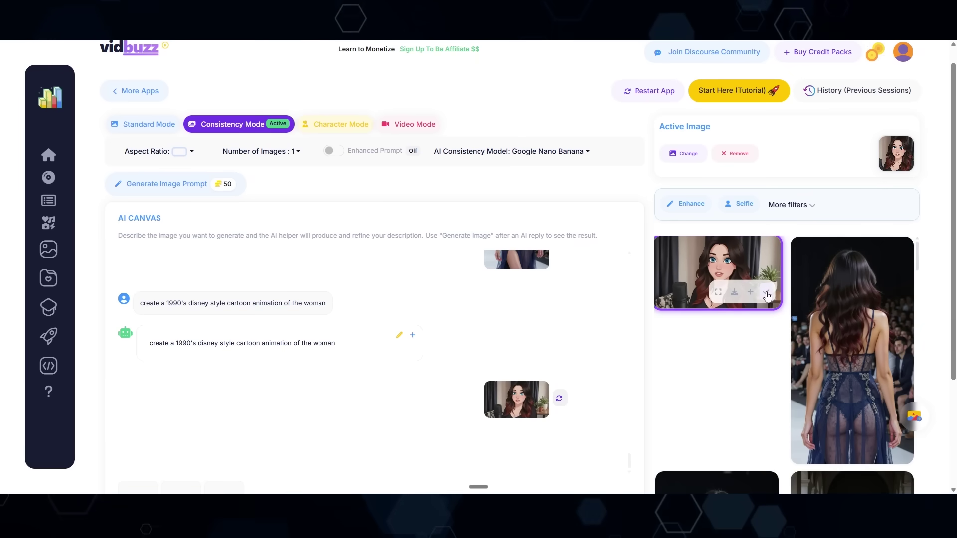
scroll(452, 468, "down", 2)
triple_click(452, 467)
left_click(604, 456)
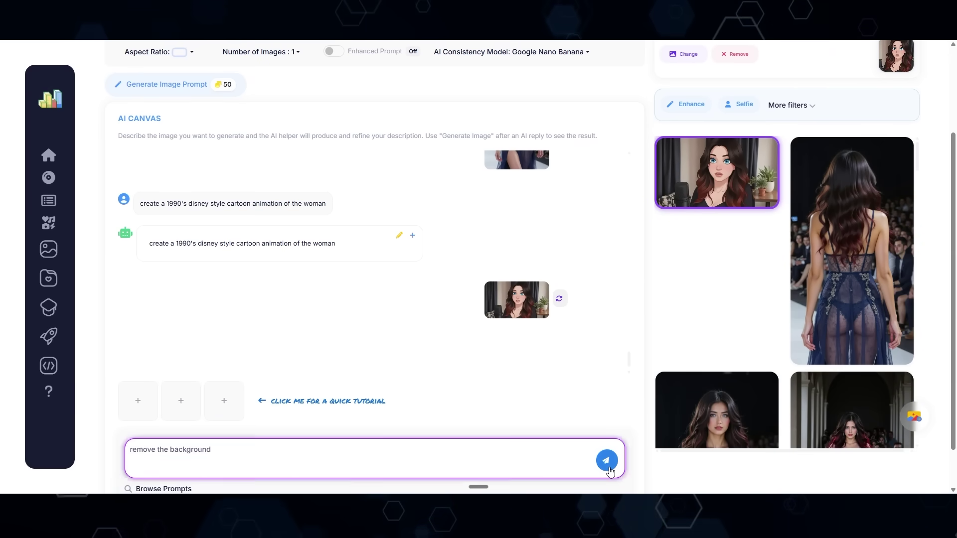
left_click(509, 300)
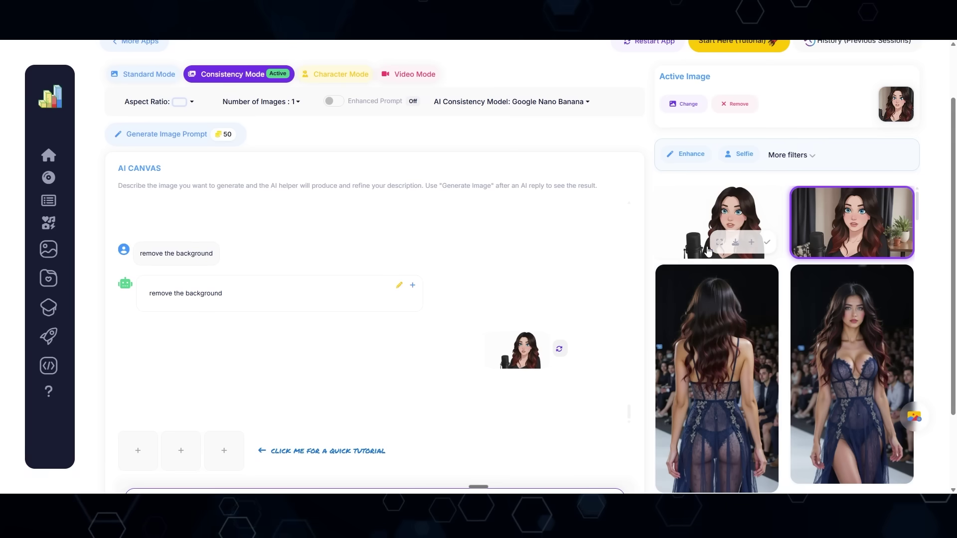
left_click(707, 242)
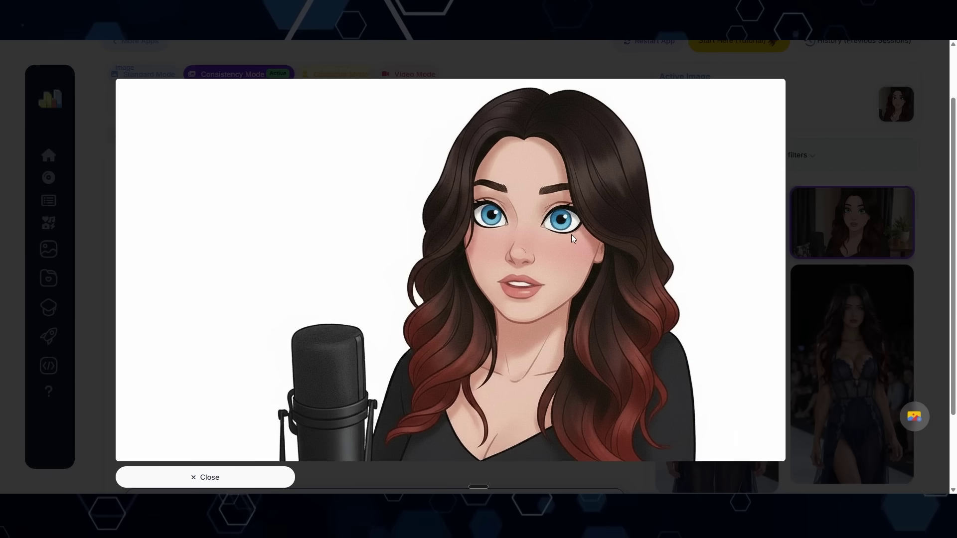
key("Escape")
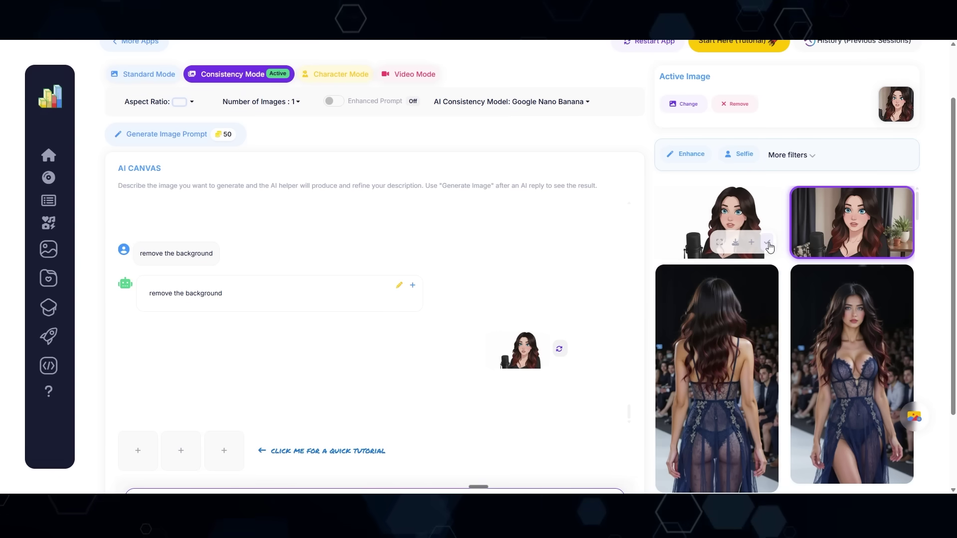
- Set the background-free cartoon active and generate it in a 1990s Disney-style coffee shop
left_click(767, 243)
scroll(814, 178, "down", 1)
left_click_drag(130, 449, 537, 446)
left_click(606, 461)
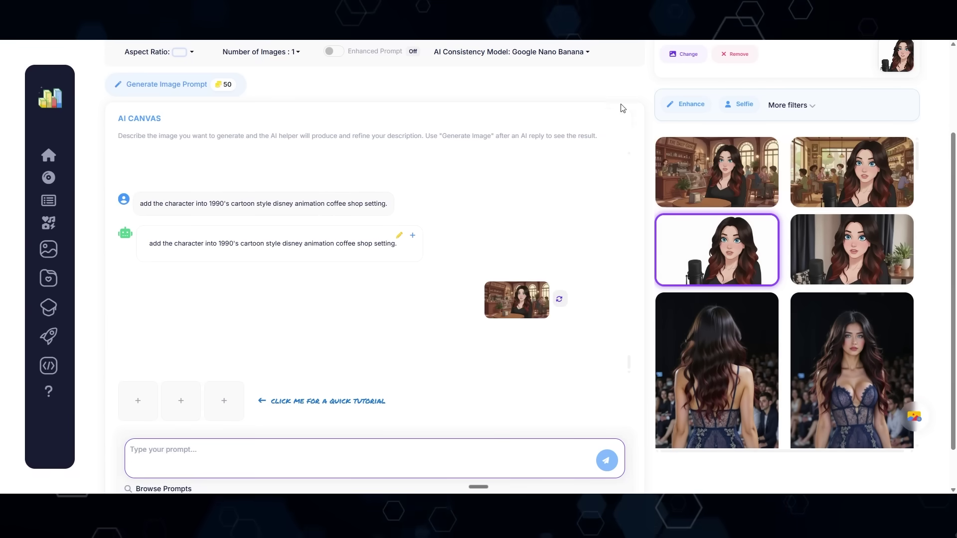
left_click(519, 299)
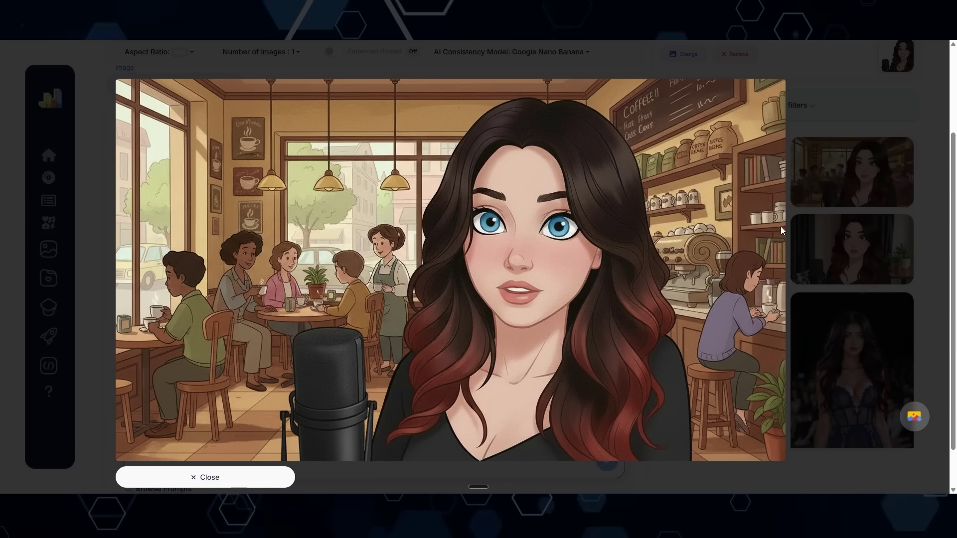
left_click(872, 106)
left_click(731, 189)
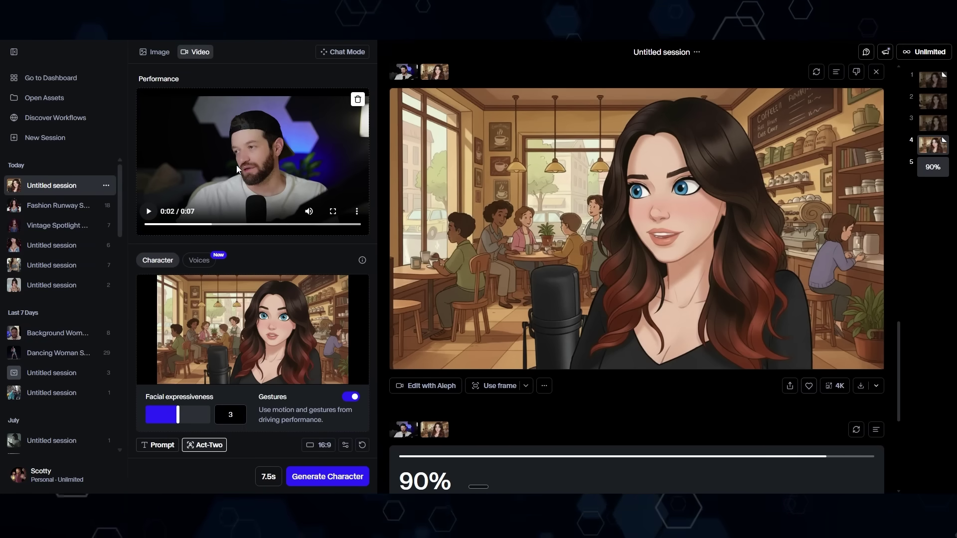
- Play the performance reference, then play and pause the finished Act-Two cartoon video
left_click(148, 218)
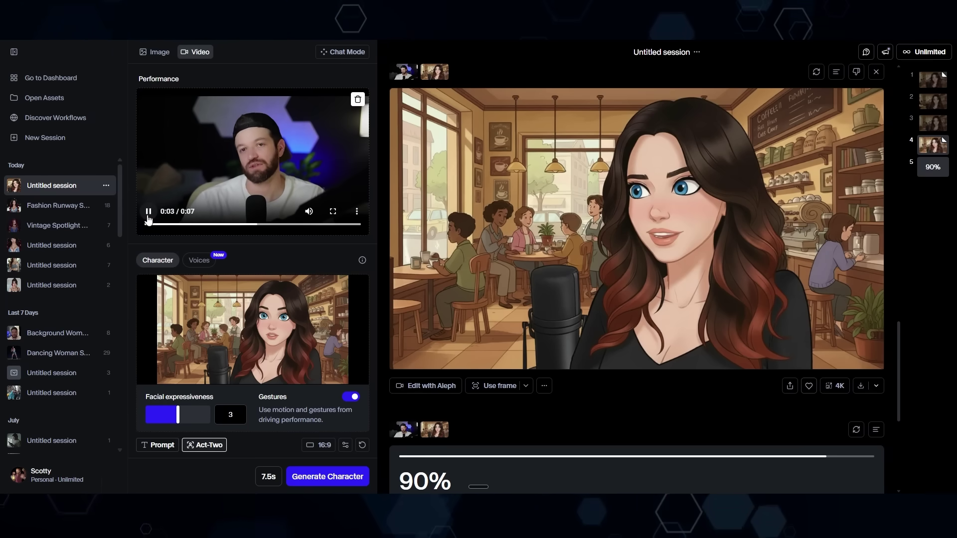
left_click(148, 218)
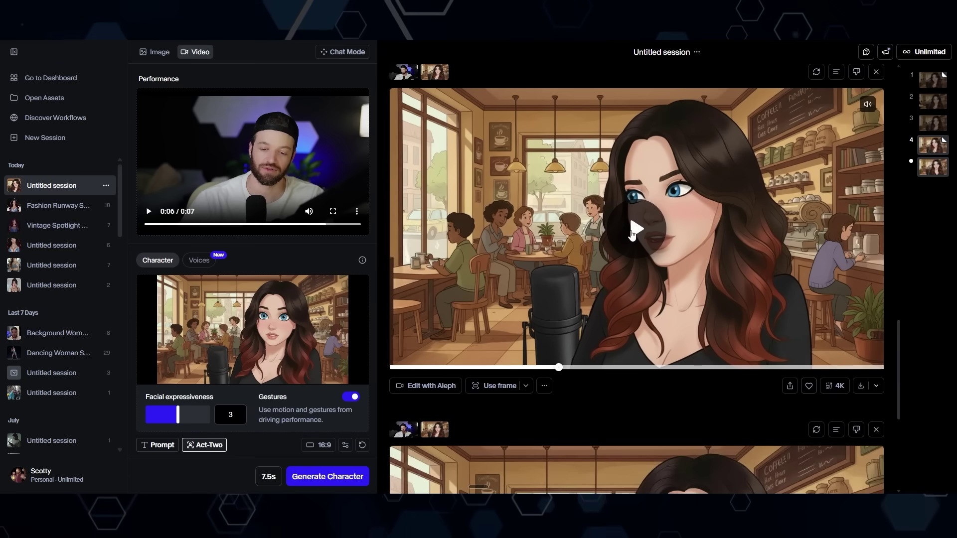
left_click(458, 280)
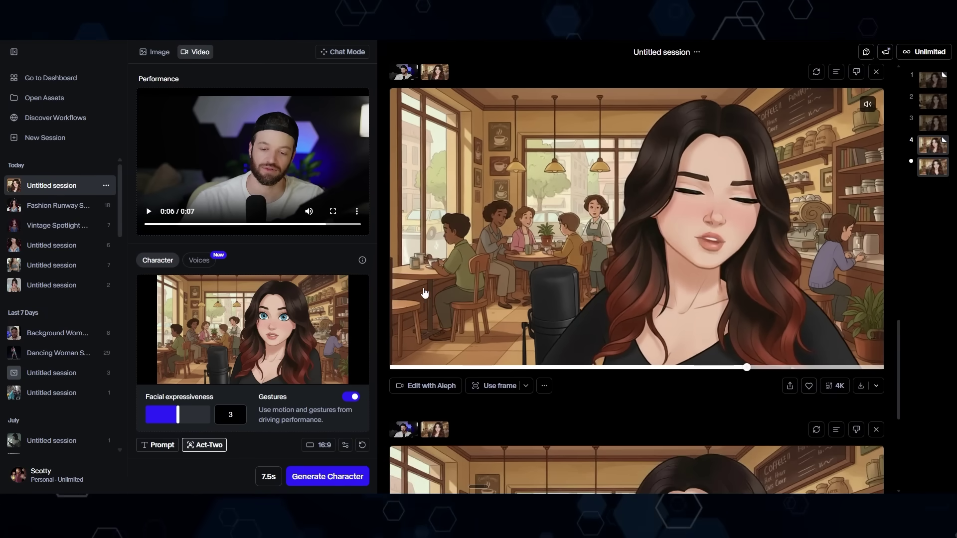
left_click(535, 278)
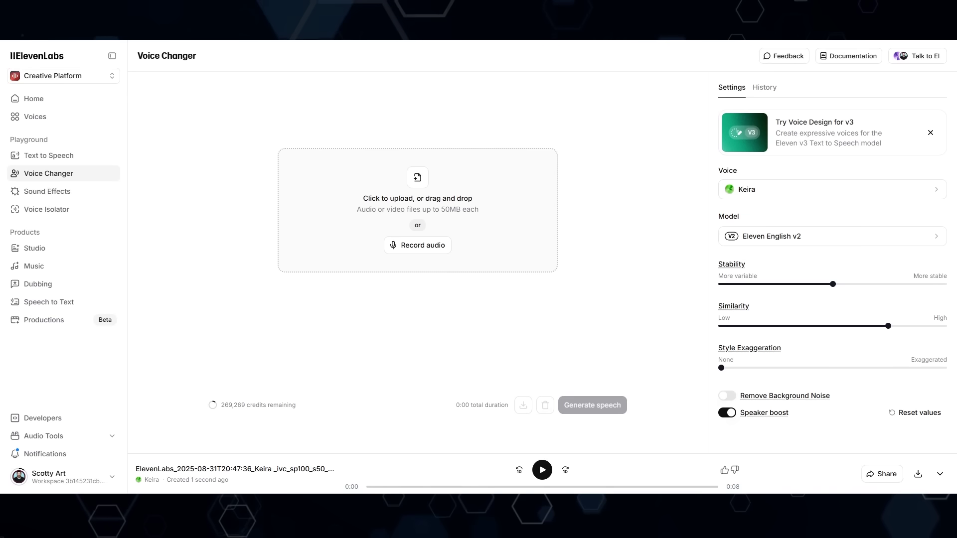
left_click_drag(299, 279, 399, 235)
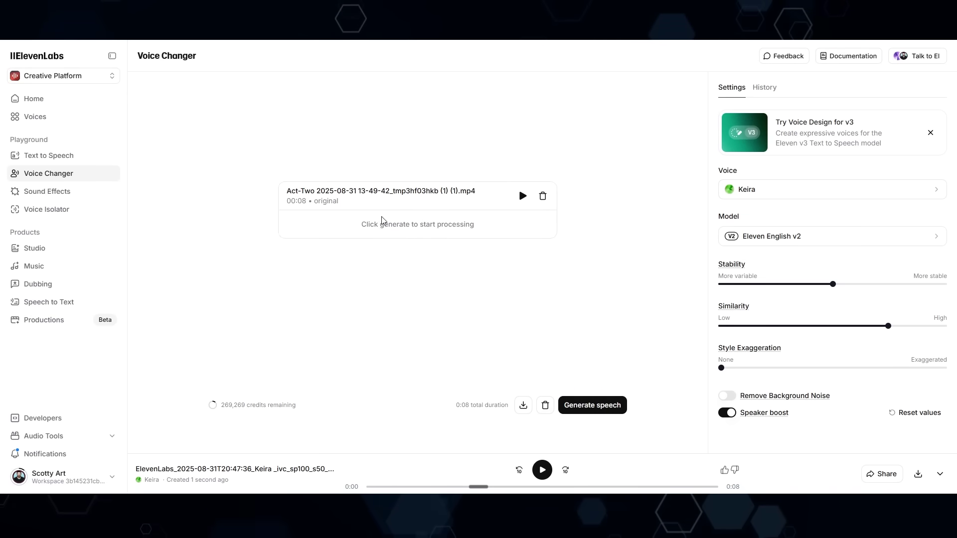
- Generate speech to re-voice the Act-Two clip with the Keira voice
left_click(592, 410)
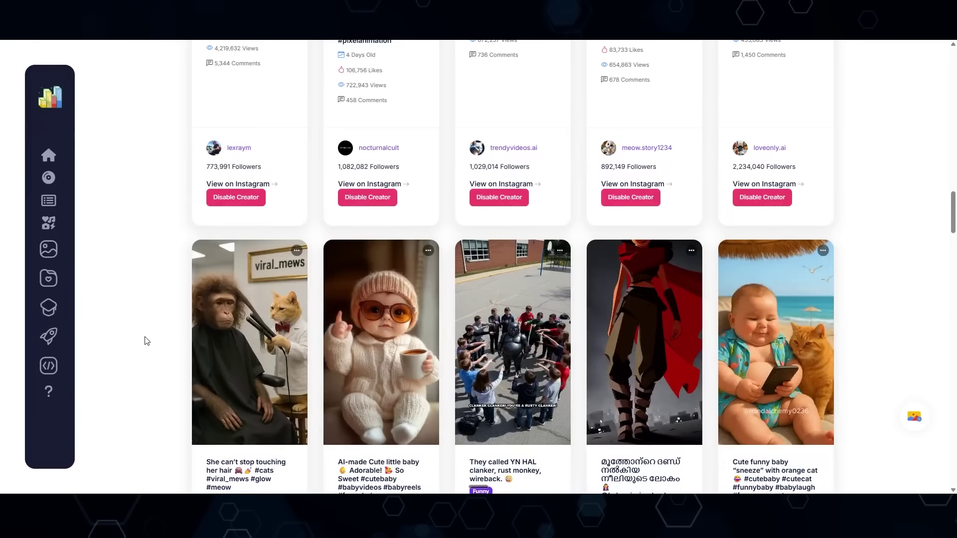
- Toggle the Filter Options to TikTok and back to Instagram videos
scroll(146, 344, "up", 8)
scroll(145, 334, "up", 15)
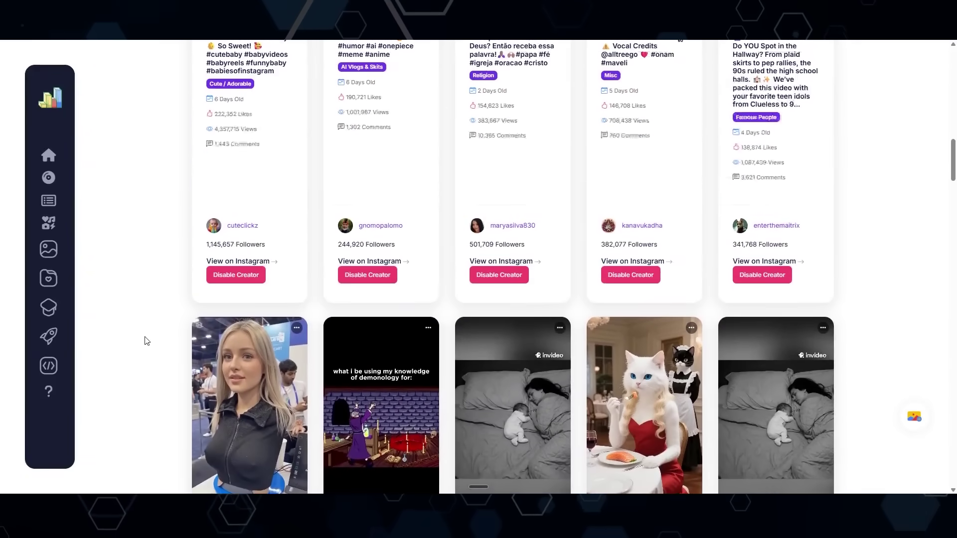
scroll(134, 317, "up", 6)
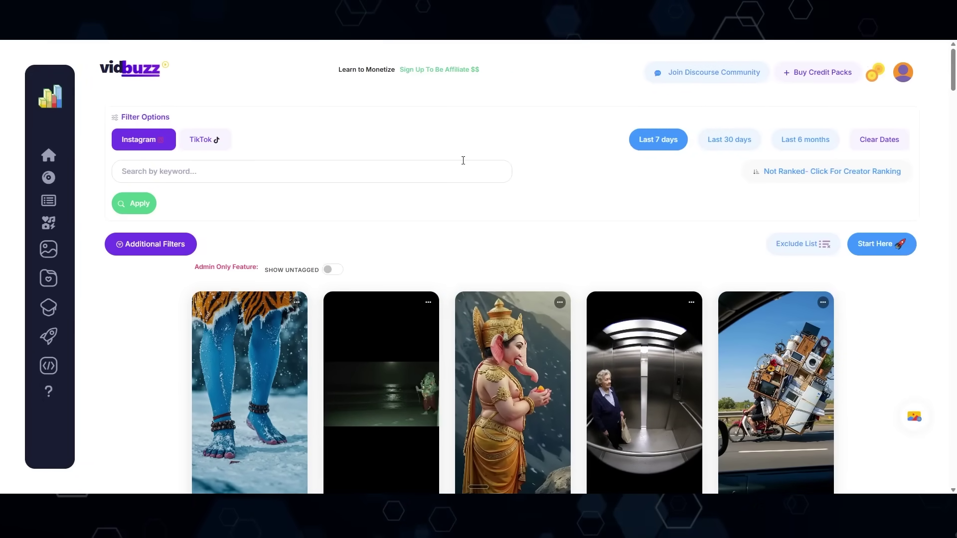
left_click(213, 141)
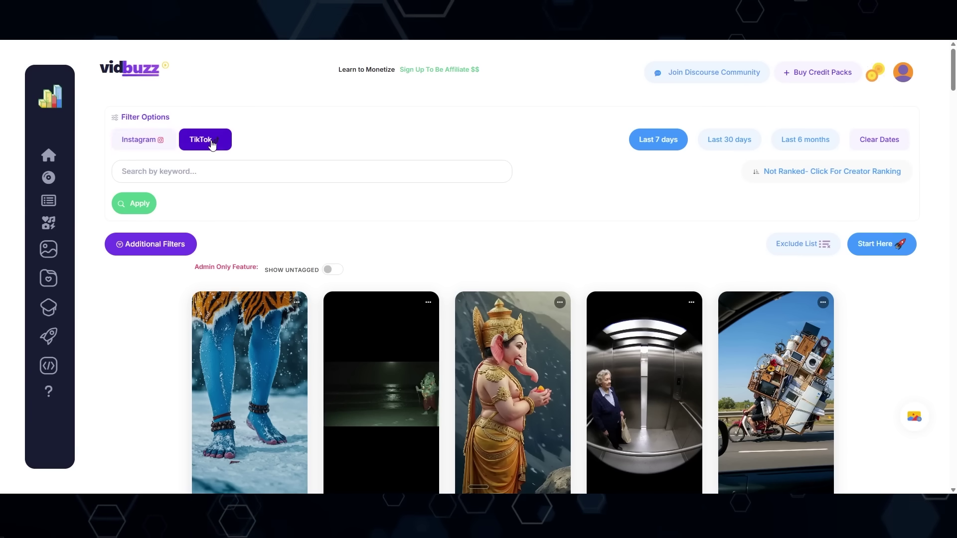
left_click(145, 140)
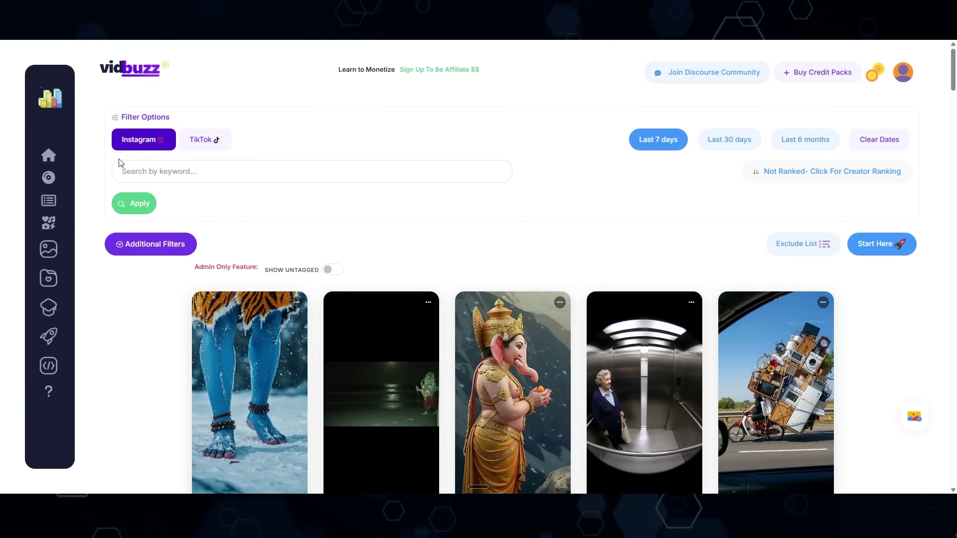
scroll(107, 166, "down", 15)
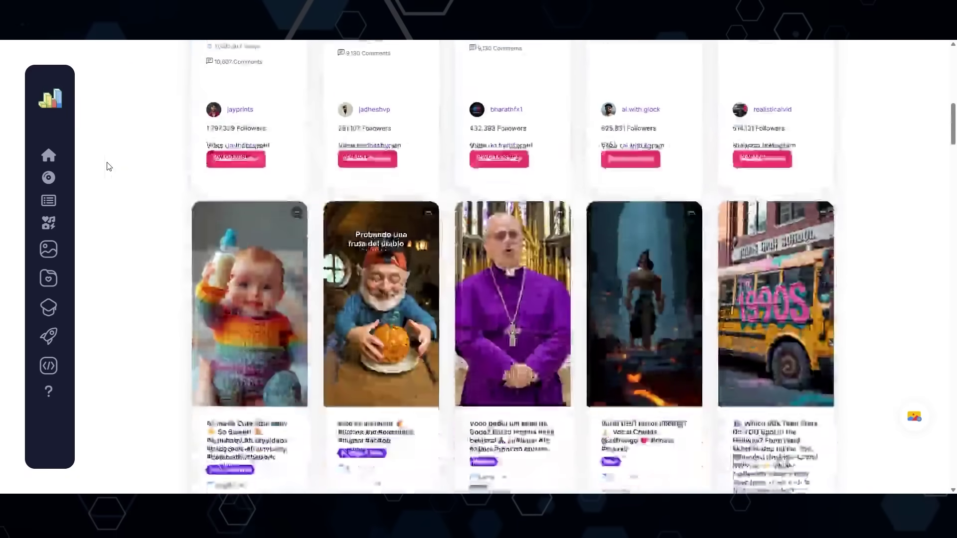
scroll(107, 166, "down", 12)
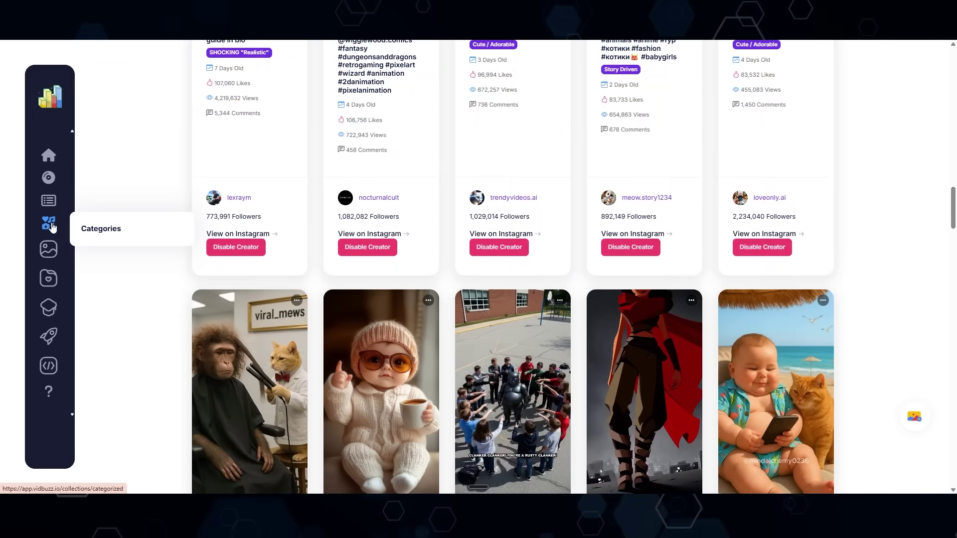
- Open the Categories overview and view the Bizarre category
left_click(52, 223)
scroll(166, 128, "down", 8)
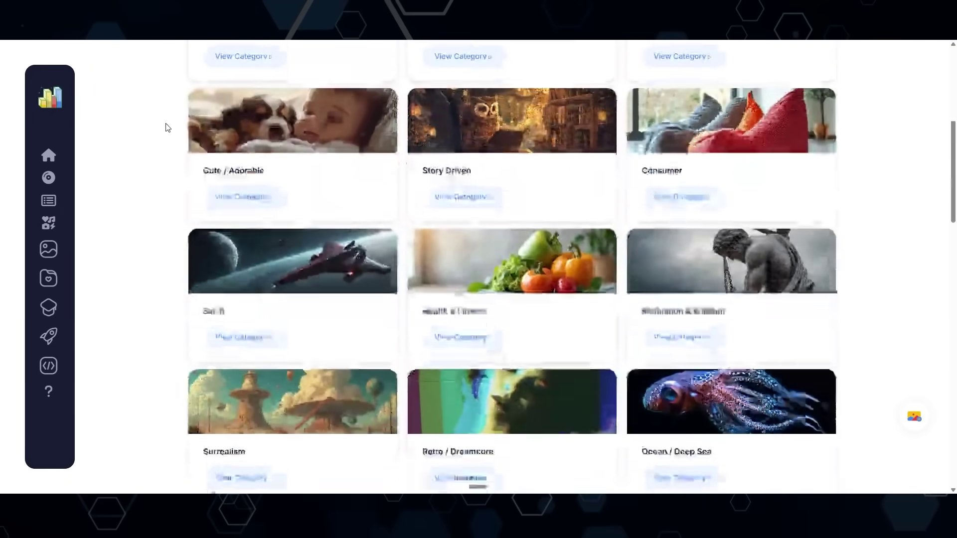
scroll(167, 128, "down", 5)
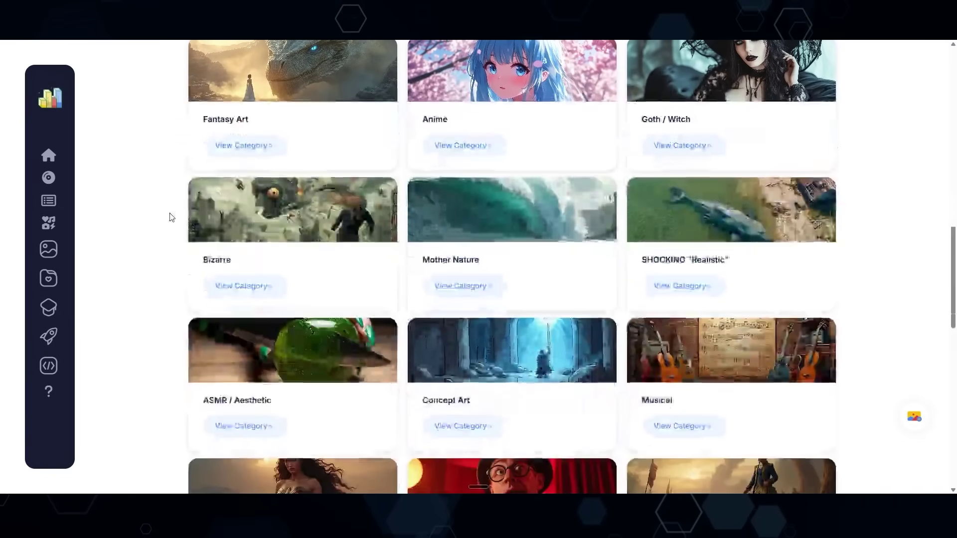
left_click(246, 292)
scroll(155, 225, "down", 4)
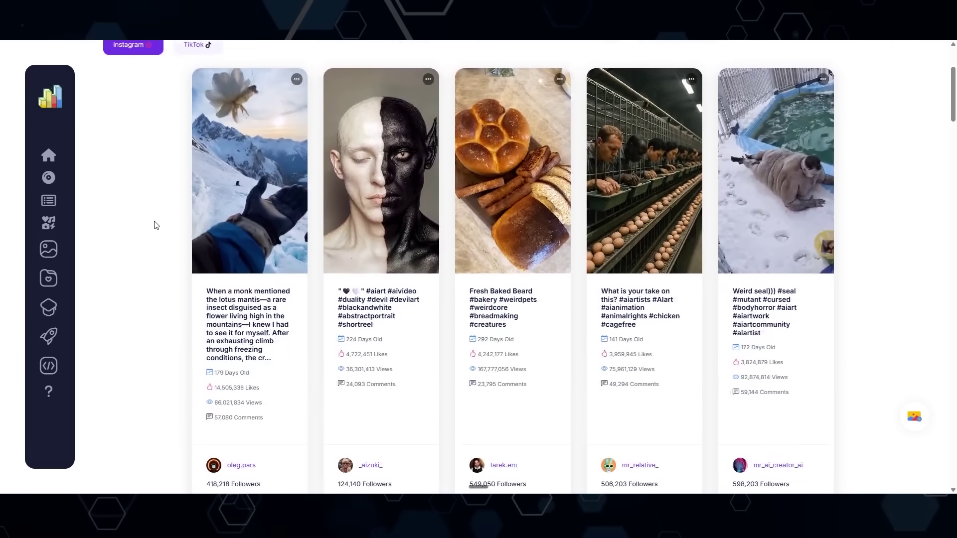
scroll(155, 225, "down", 15)
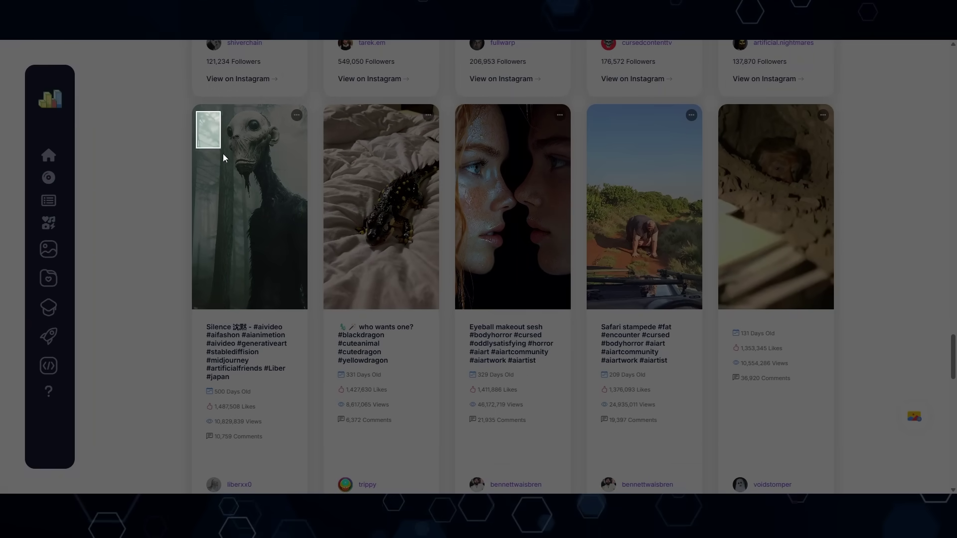
- Screenshot the forest creature card, paste it, and upload it to the Media Library
left_click_drag(223, 158, 307, 297)
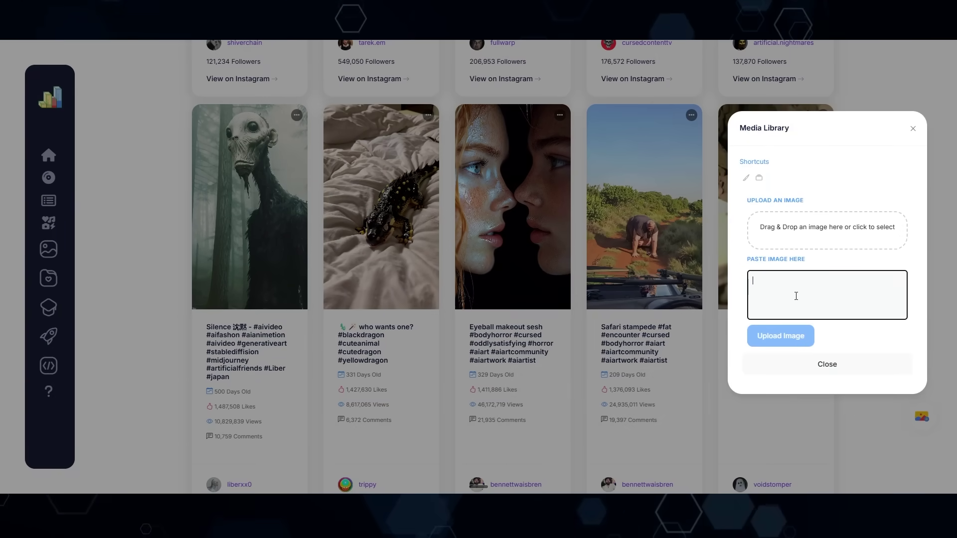
key("ctrl+v")
left_click(773, 338)
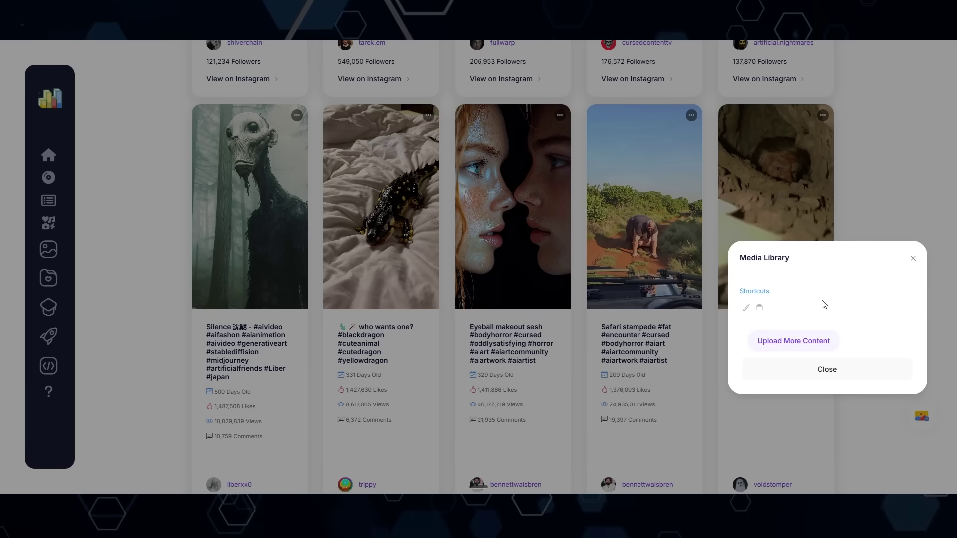
- Set the uploaded creature picture as Active Image and generate an image prompt from it
left_click(746, 311)
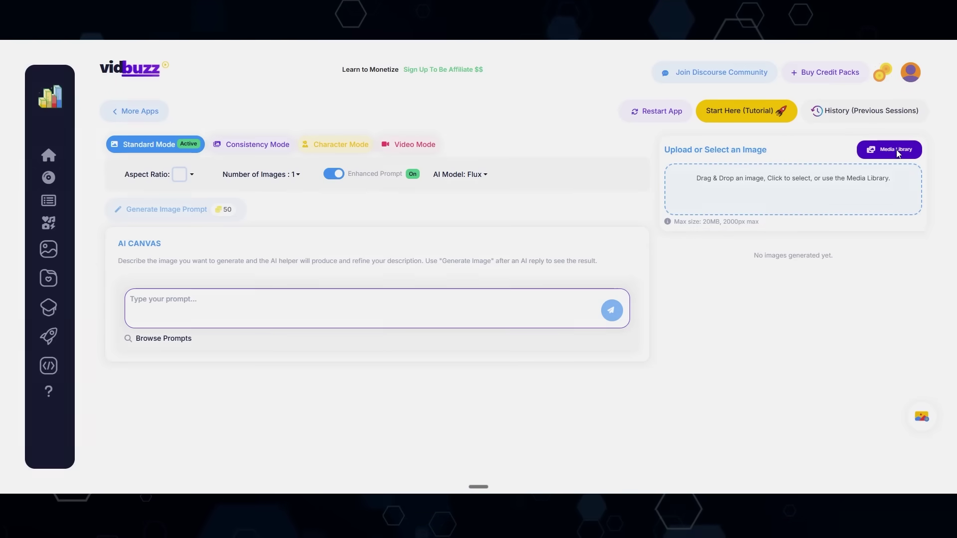
left_click(896, 150)
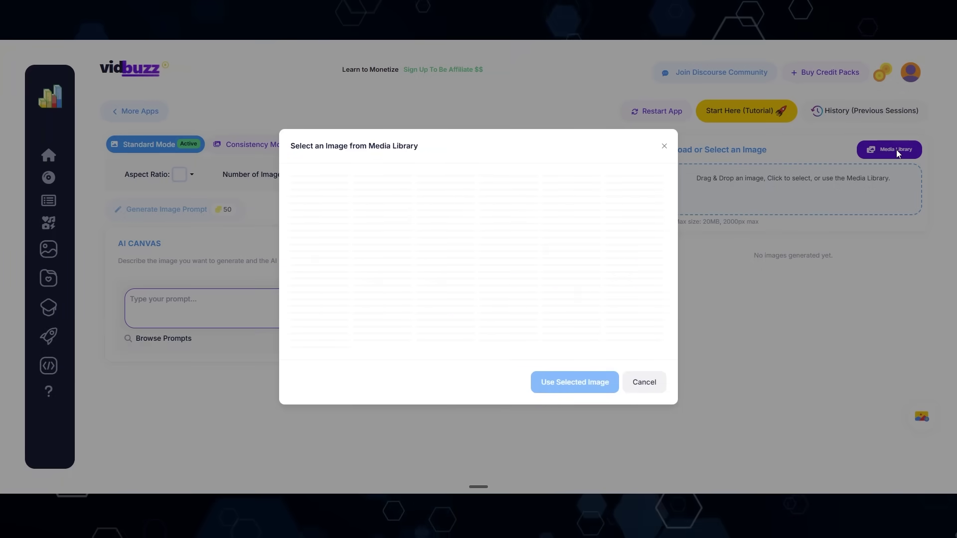
scroll(432, 171, "down", 5)
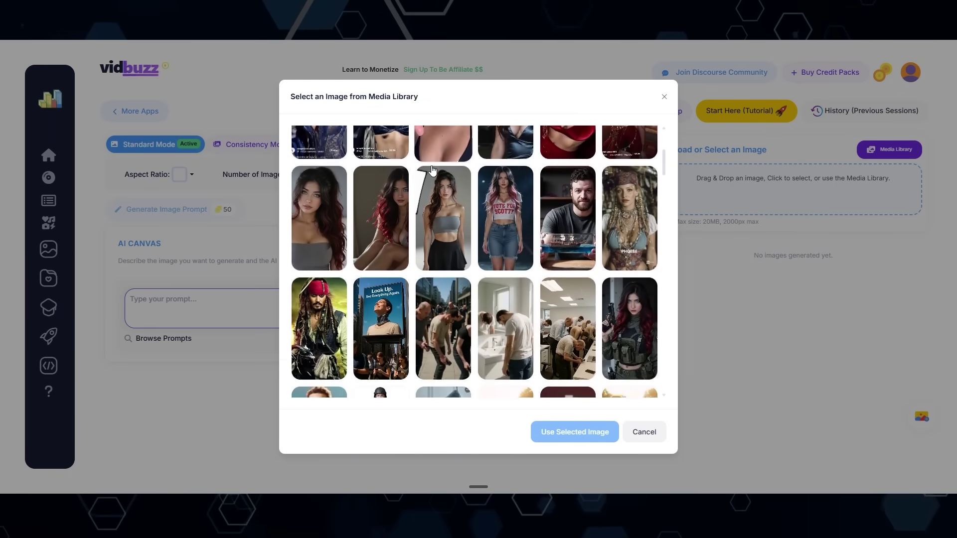
scroll(432, 171, "down", 4)
scroll(429, 172, "up", 5)
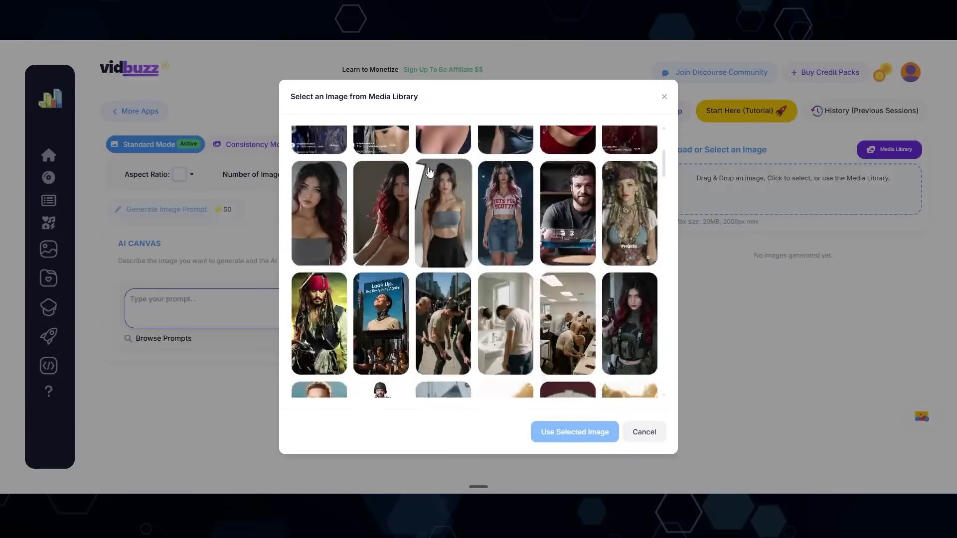
scroll(430, 172, "up", 4)
left_click(320, 169)
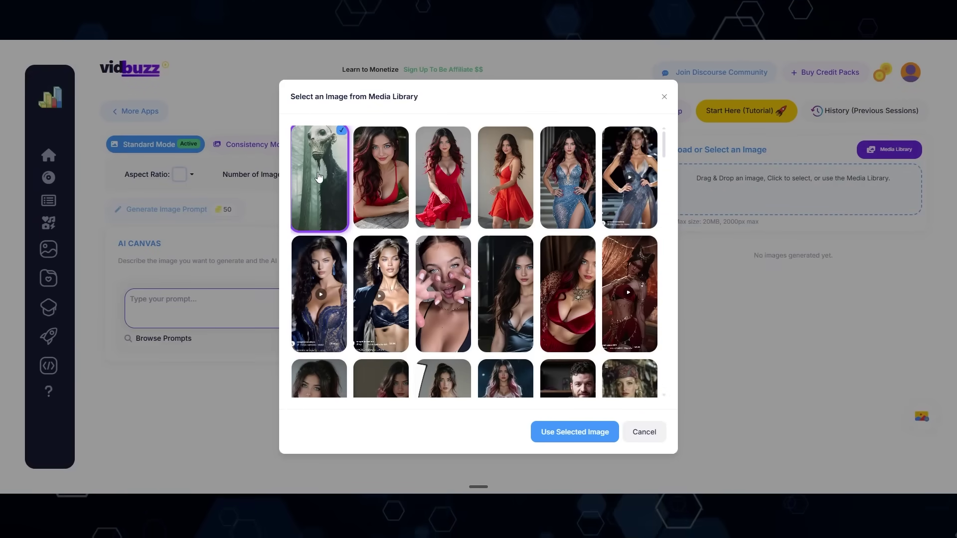
left_click(575, 432)
left_click(219, 210)
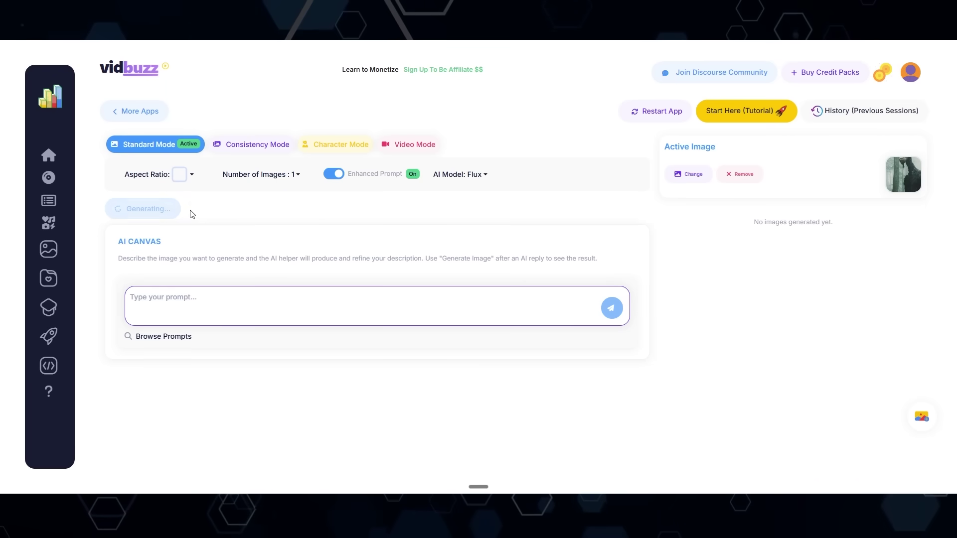
- Regenerate the creature image in Portrait (9:16) and preview it
left_click(191, 175)
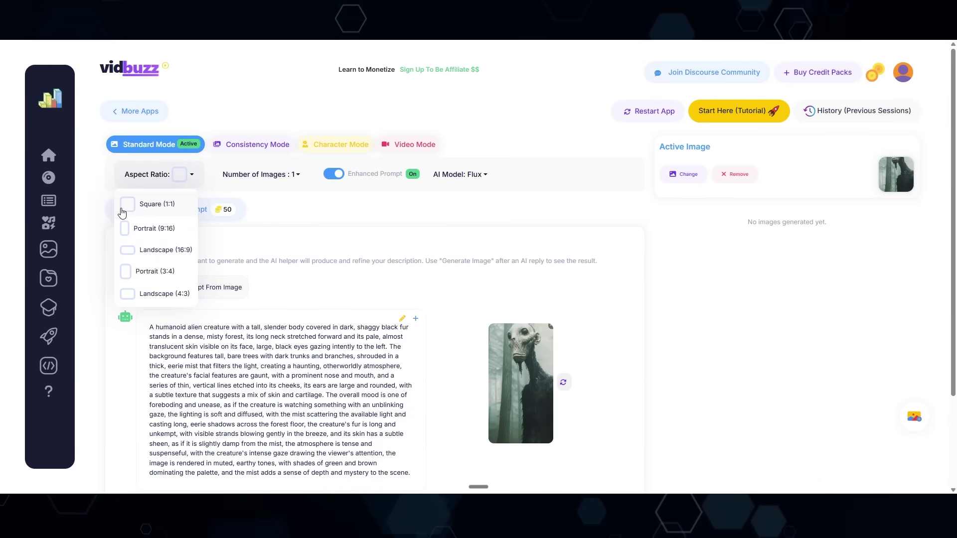
left_click(128, 230)
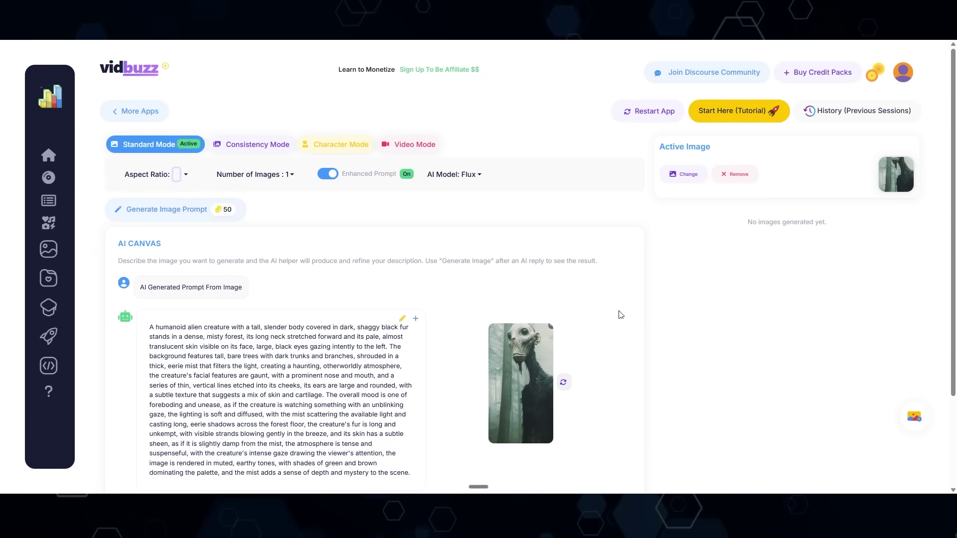
left_click(564, 383)
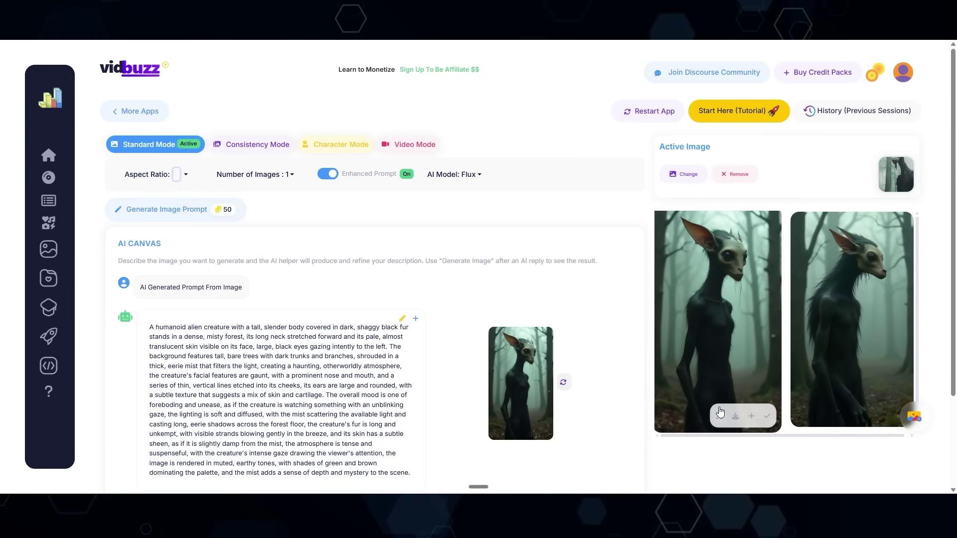
left_click(719, 421)
left_click(641, 342)
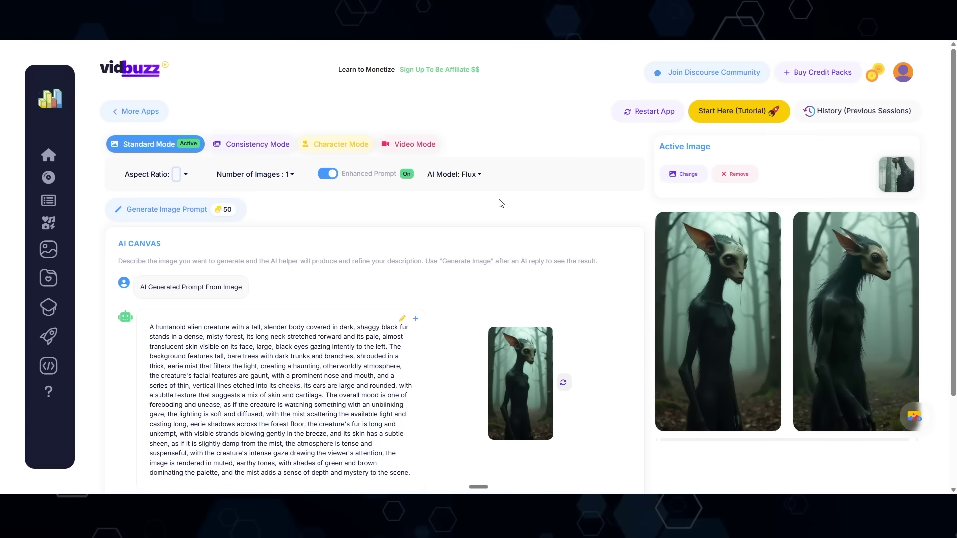
- Send a follow-up request to add a black top hat to the creature
left_click(480, 175)
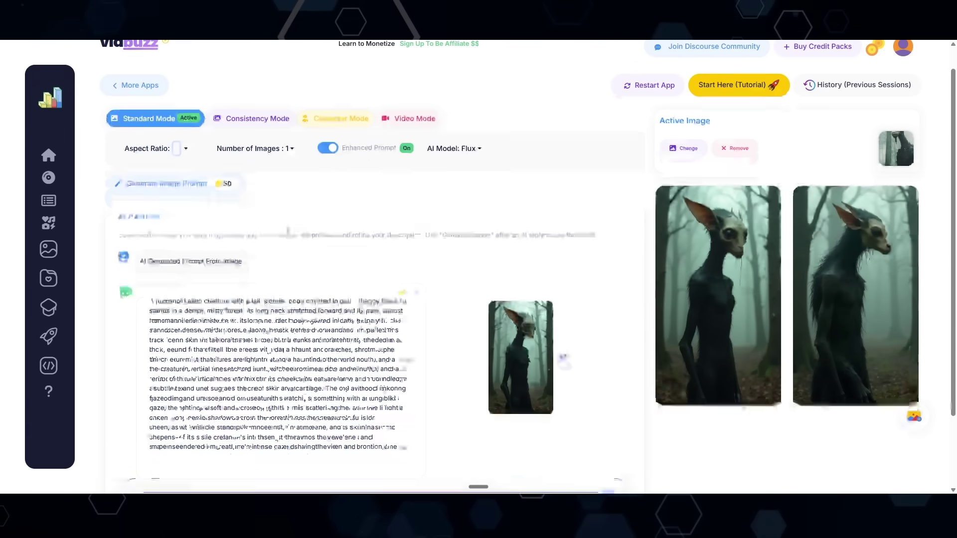
scroll(182, 405, "down", 2)
left_click(182, 405)
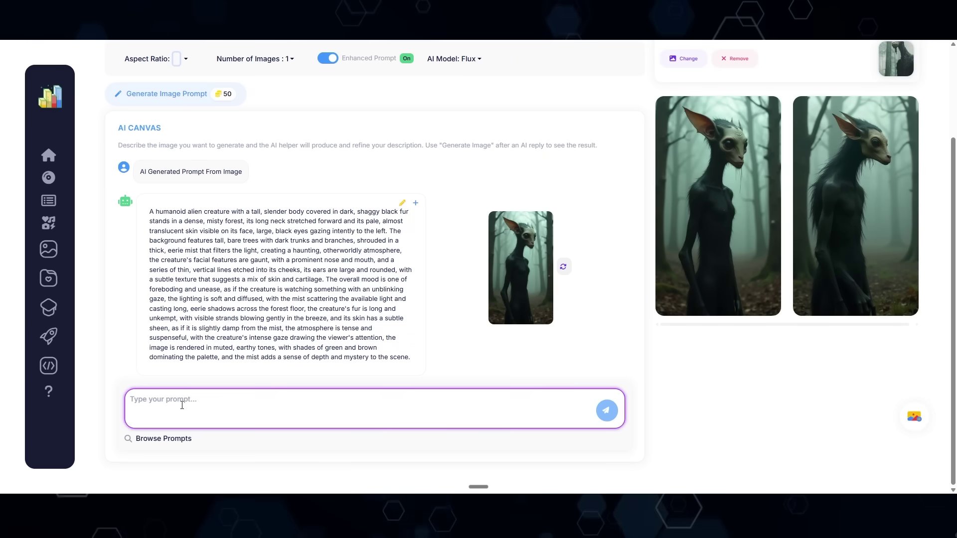
type("make the creature wearing a top hat")
left_click_drag(131, 408, 294, 414)
left_click(609, 422)
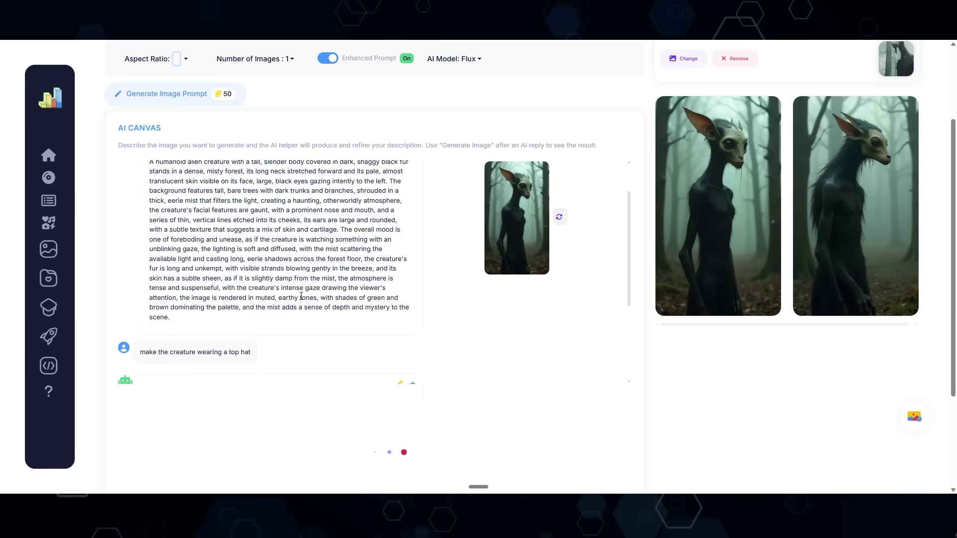
- Generate an image from the revised top-hat prompt and preview the result
scroll(285, 284, "up", 3)
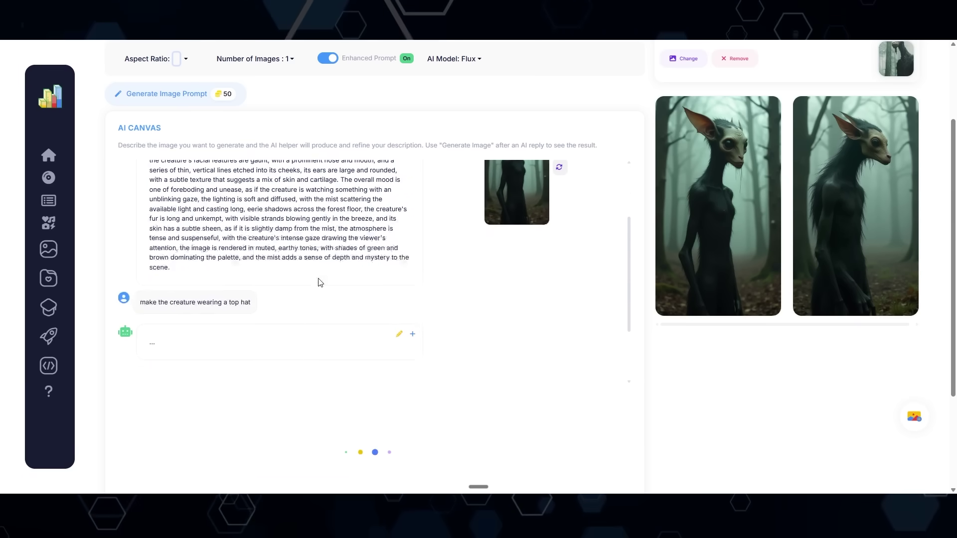
left_click_drag(154, 201, 342, 357)
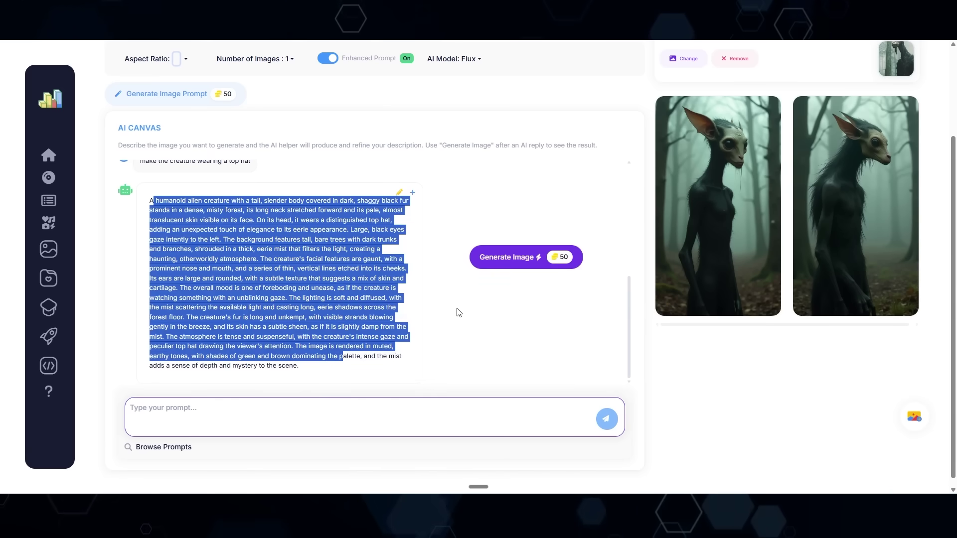
left_click(524, 257)
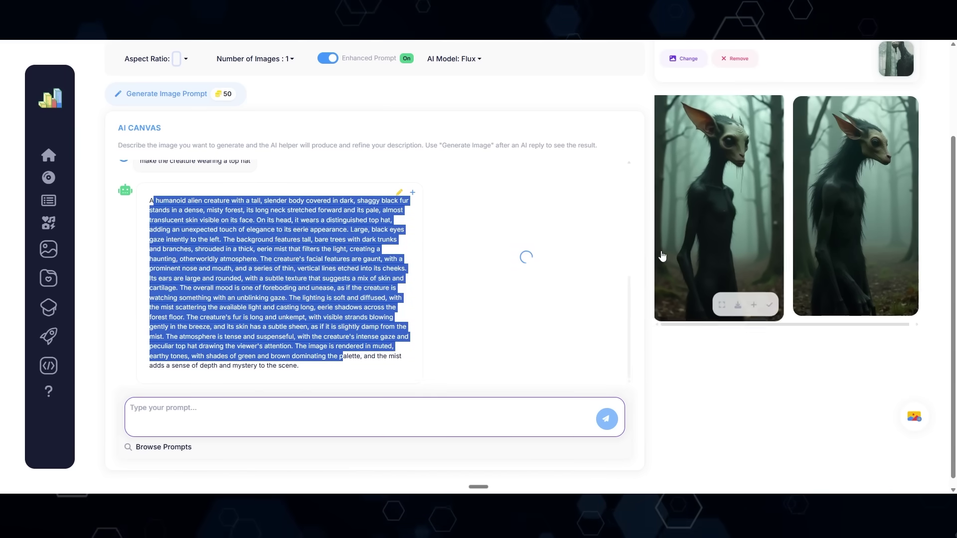
scroll(651, 247, "up", 2)
scroll(648, 257, "down", 1)
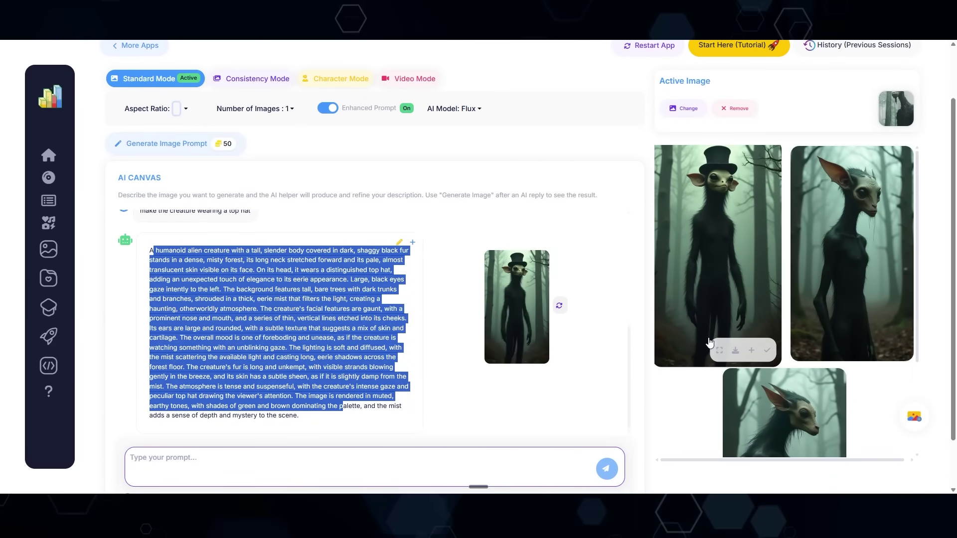
left_click(718, 348)
left_click(588, 88)
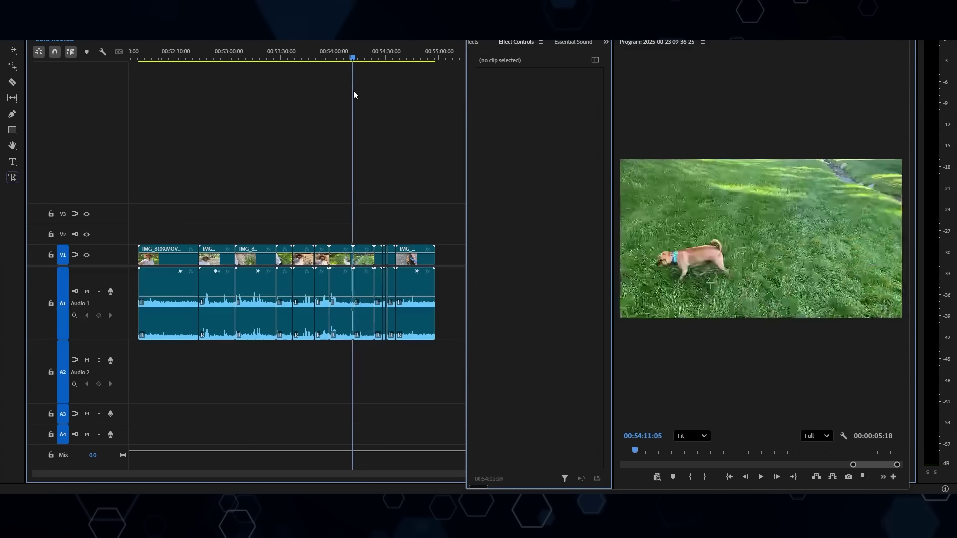
- Close the man's selfie viewer and add his selfie as a reference image
left_click_drag(354, 95, 325, 76)
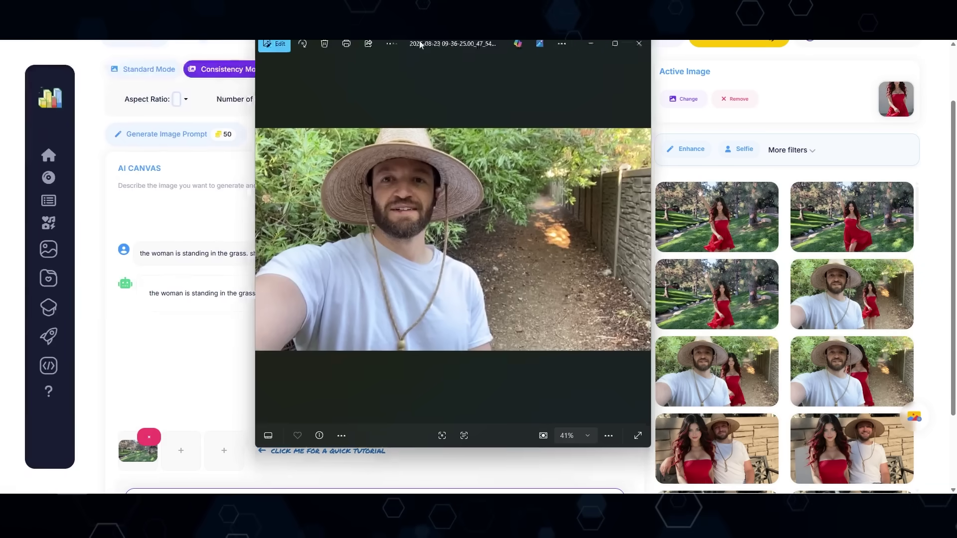
left_click_drag(423, 45, 412, 68)
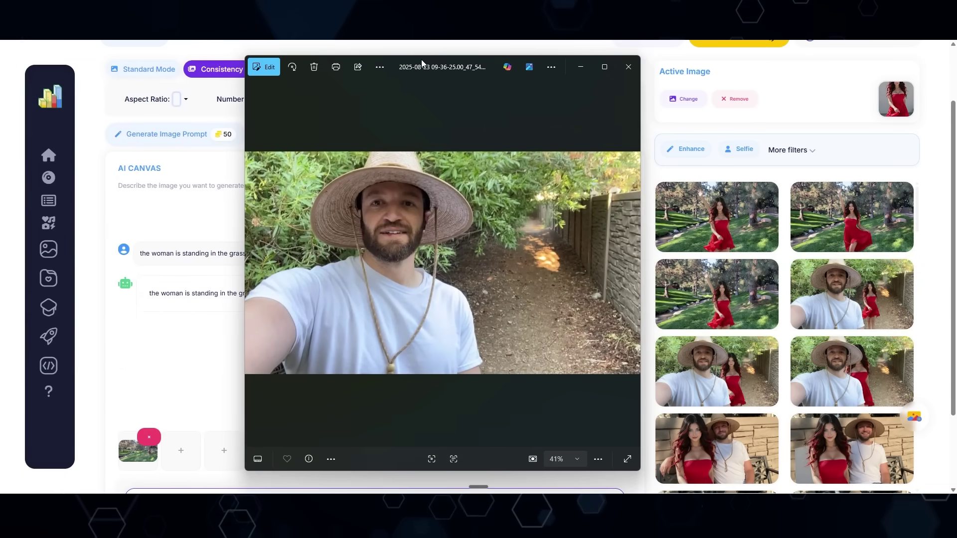
key("alt+F4")
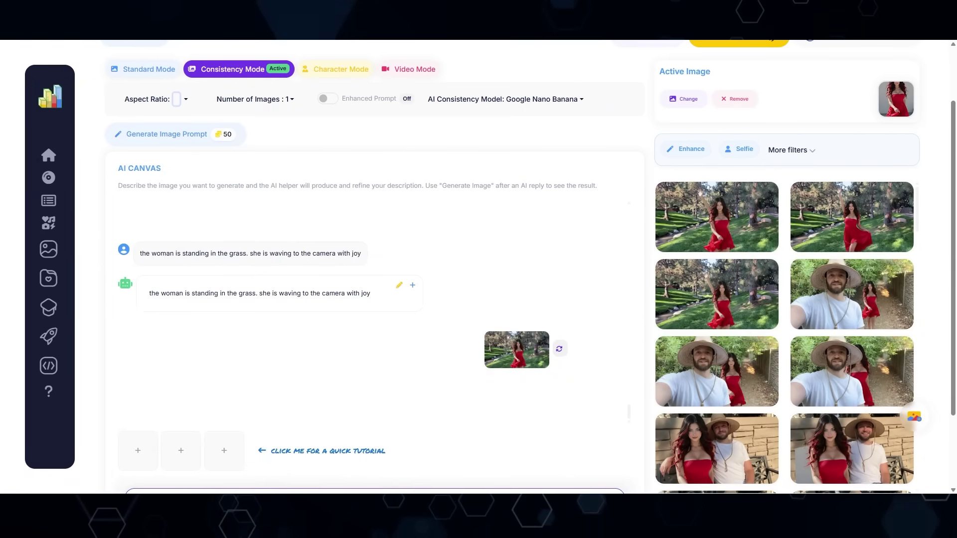
left_click_drag(2, 270, 137, 454)
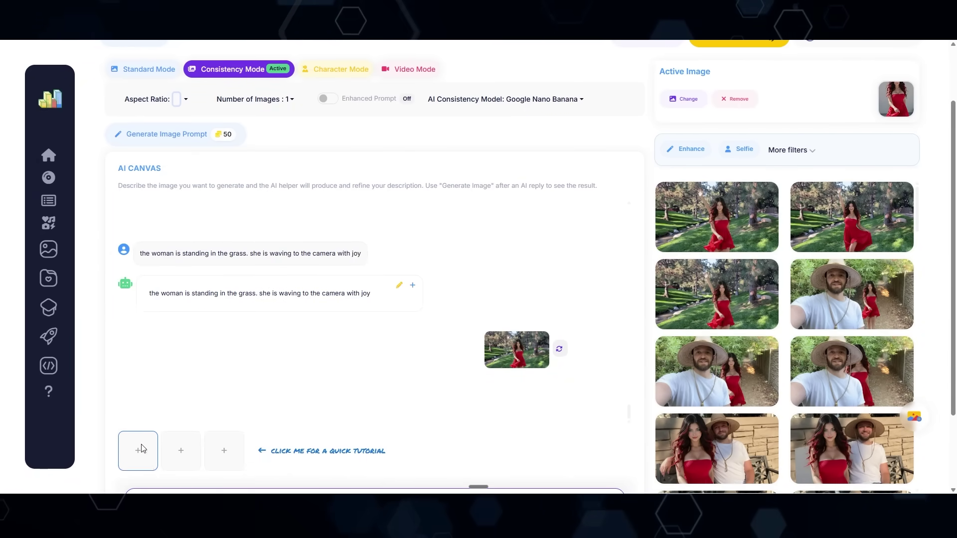
- Send the prompt 'put the woman next' to place her beside the man
scroll(215, 340, "down", 2)
left_click(148, 411)
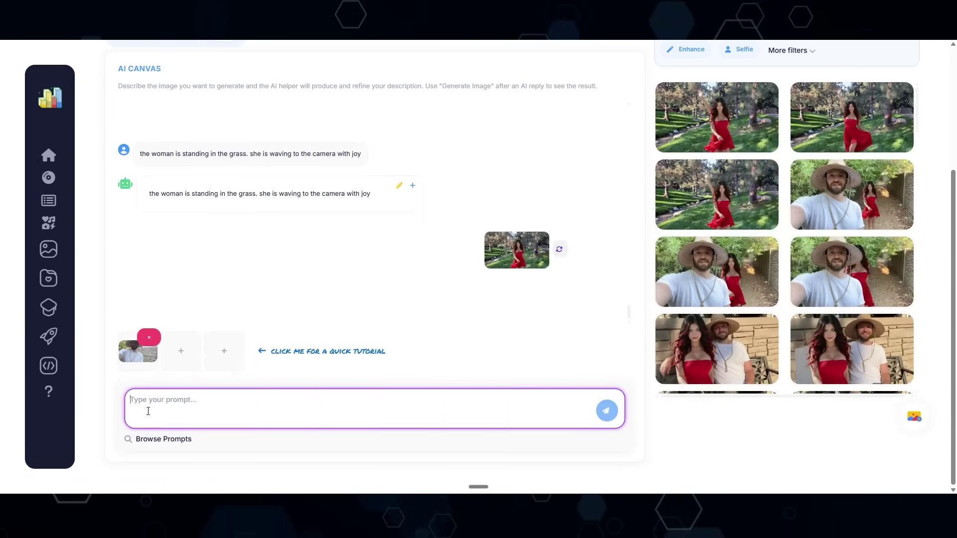
type("put the woman next to the man")
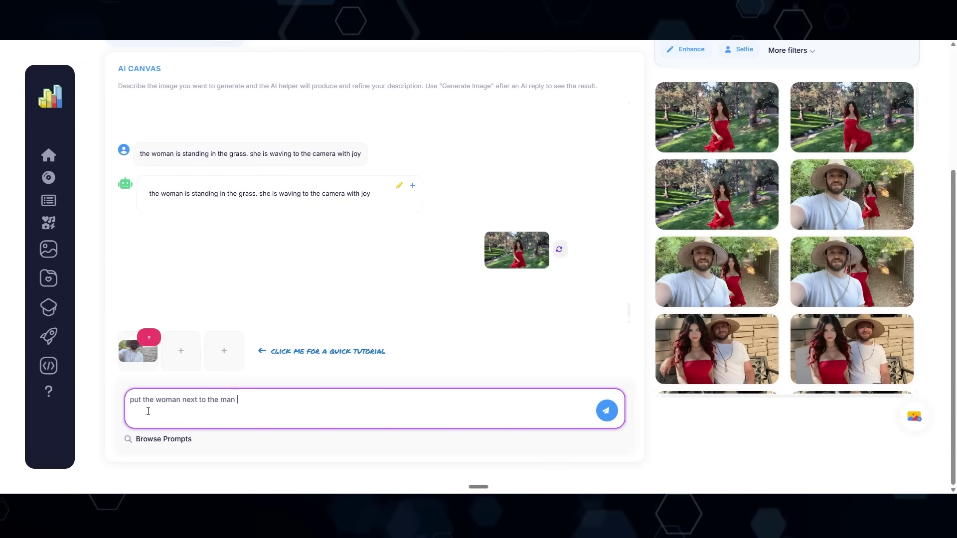
key("Return")
scroll(855, 219, "down", 5)
- Preview the bench, path selfie, and man-and-woman composite results
left_click(855, 220)
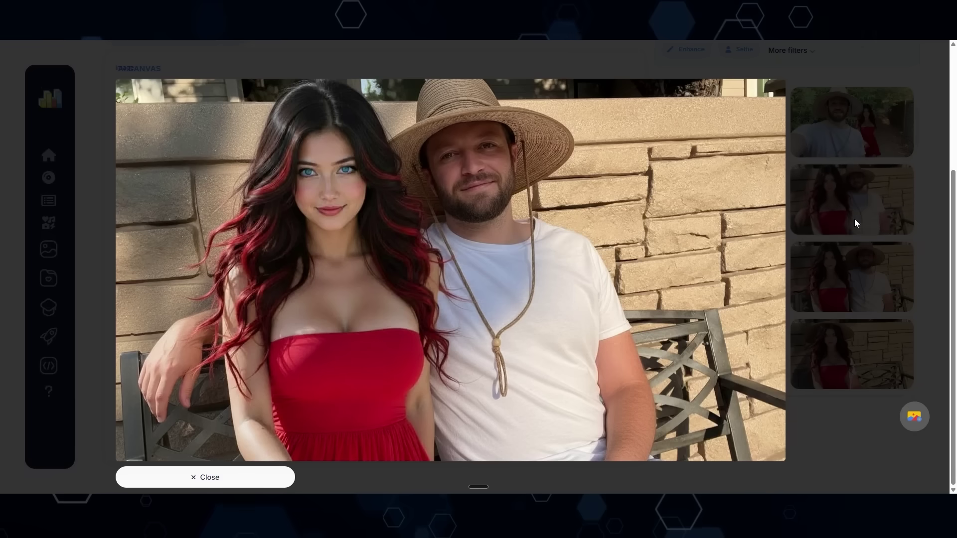
left_click(846, 428)
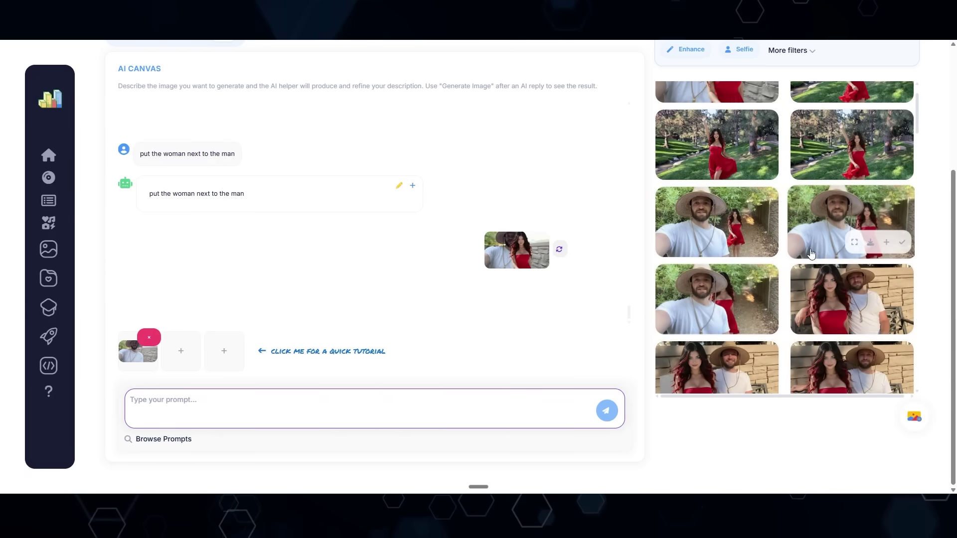
left_click(806, 253)
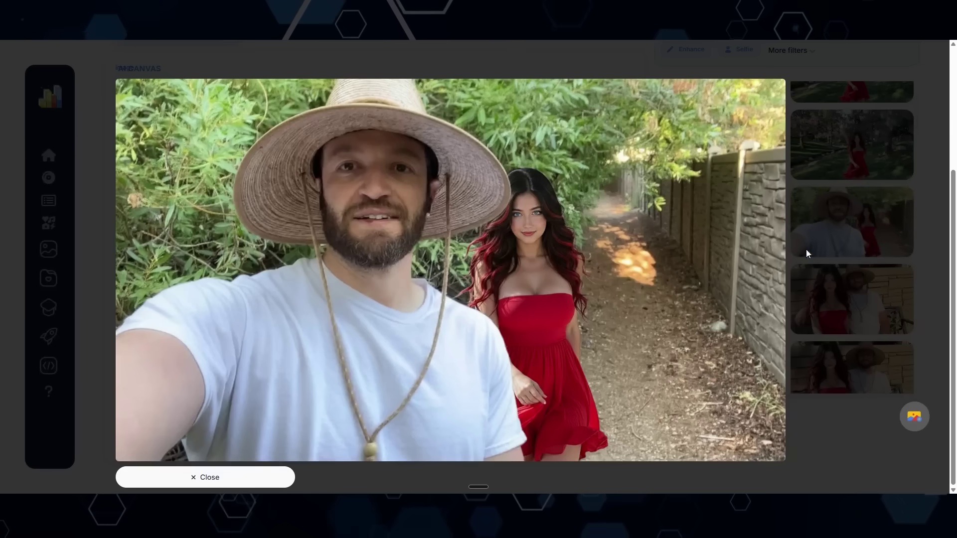
left_click(824, 416)
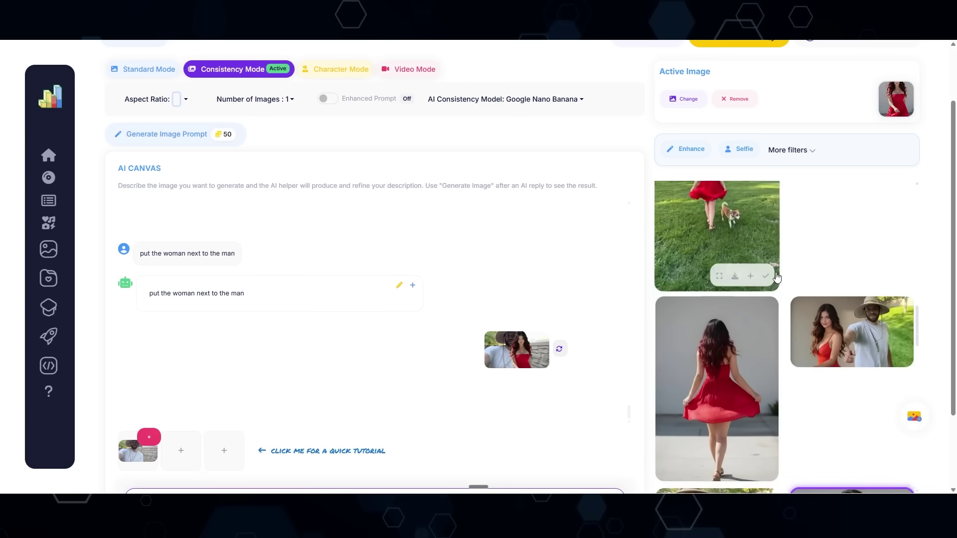
left_click(848, 251)
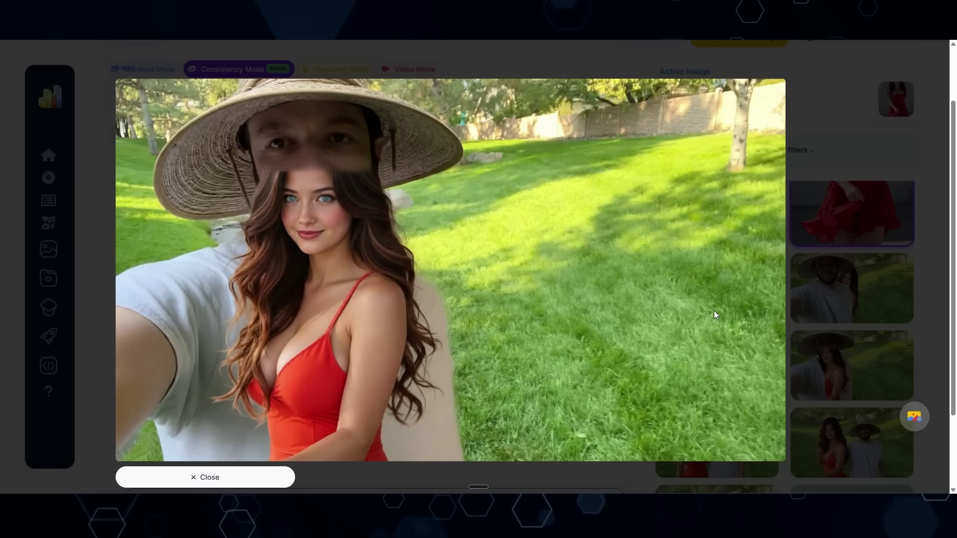
left_click(669, 293)
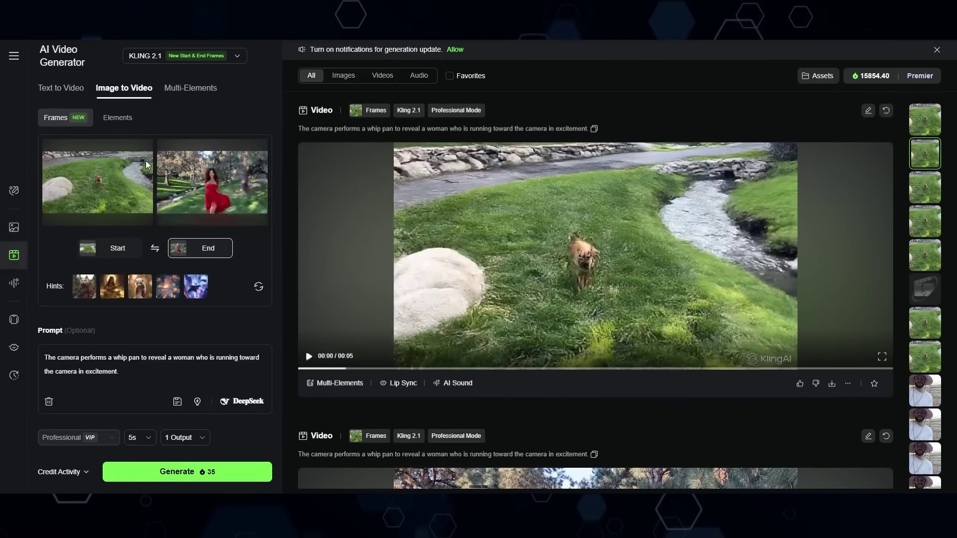
- Play the whip-pan video, then review the Multi-Elements selfie video, red-dress image and prompt
left_click(468, 266)
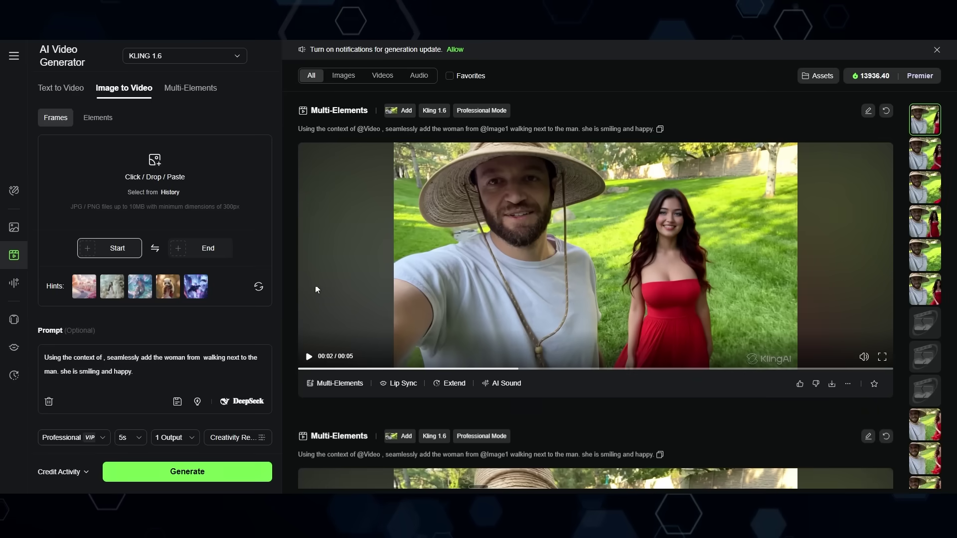
left_click(187, 93)
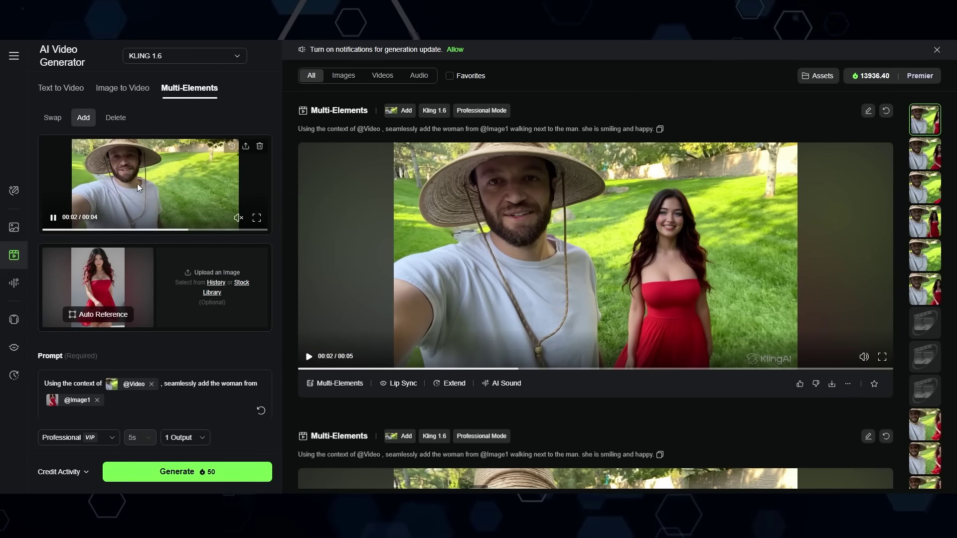
mouse_move(114, 274)
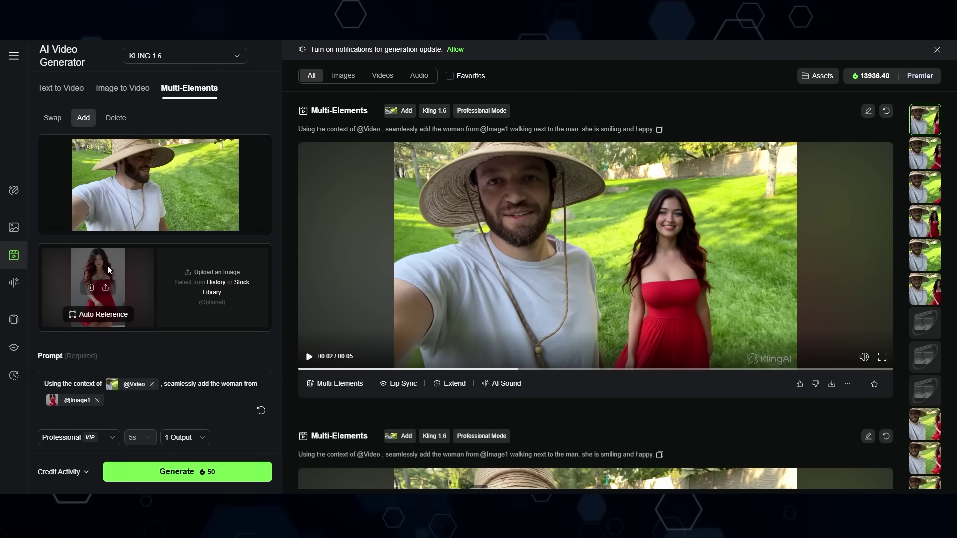
left_click_drag(61, 382, 100, 382)
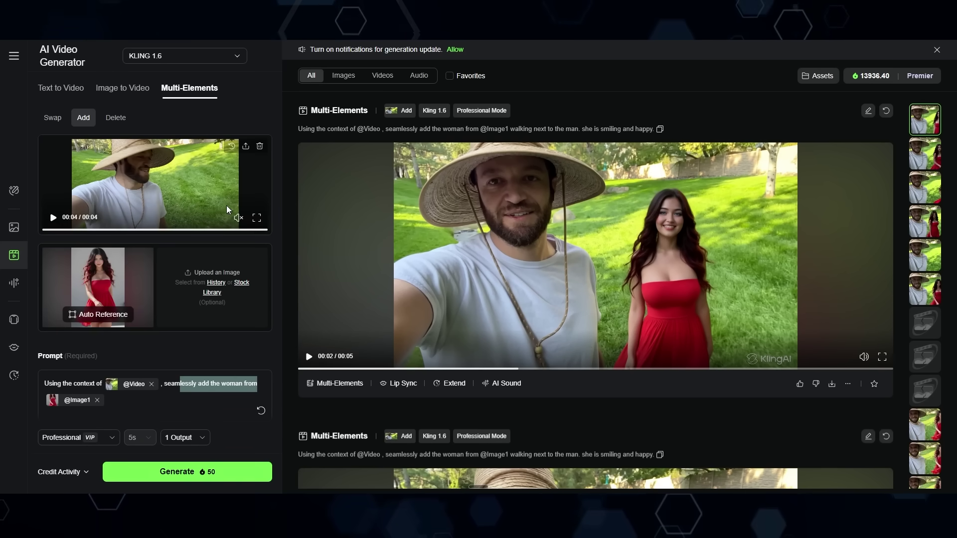
mouse_move(405, 279)
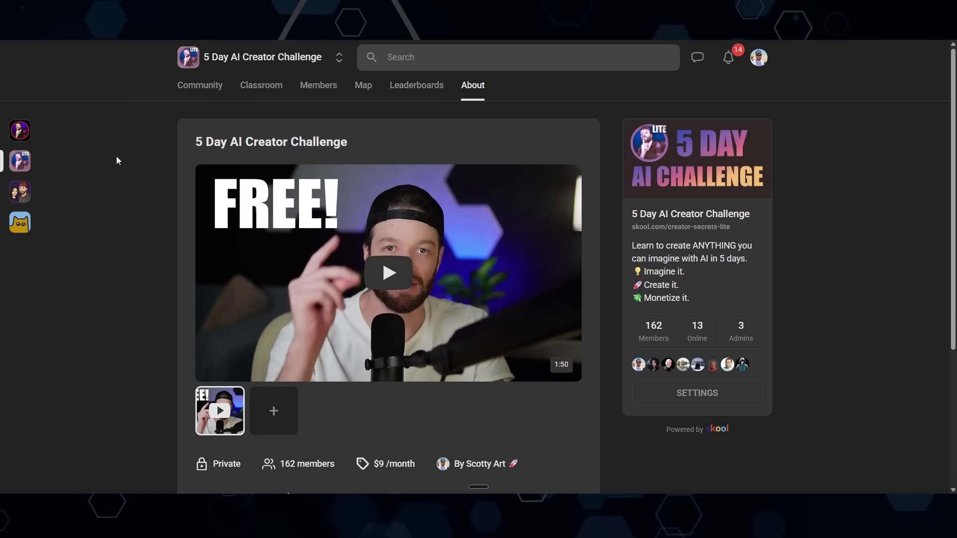
scroll(117, 160, "down", 2)
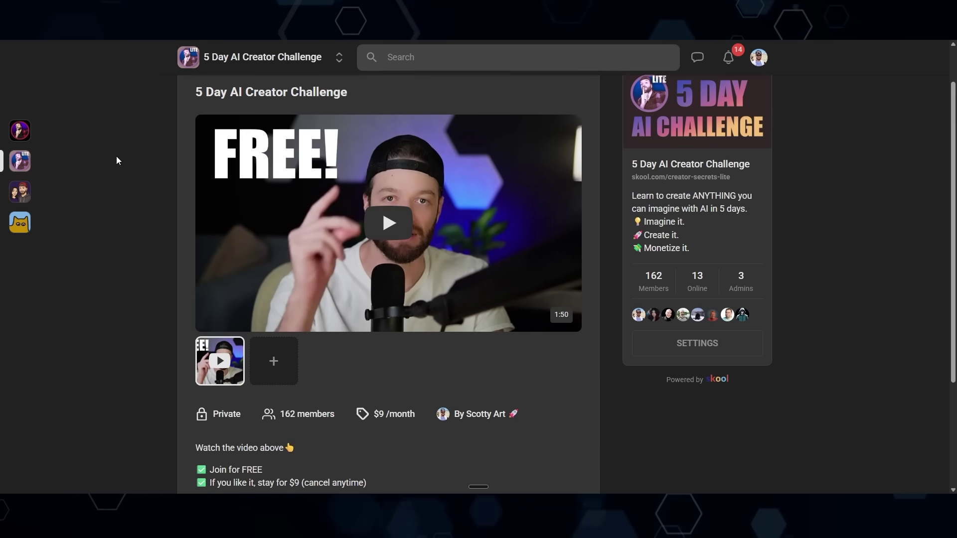
scroll(126, 165, "up", 2)
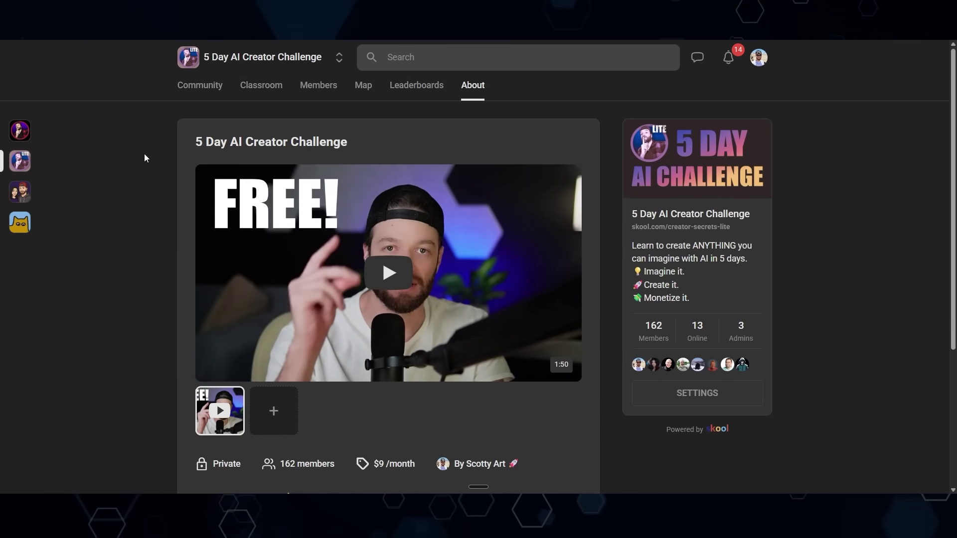
scroll(144, 154, "down", 3)
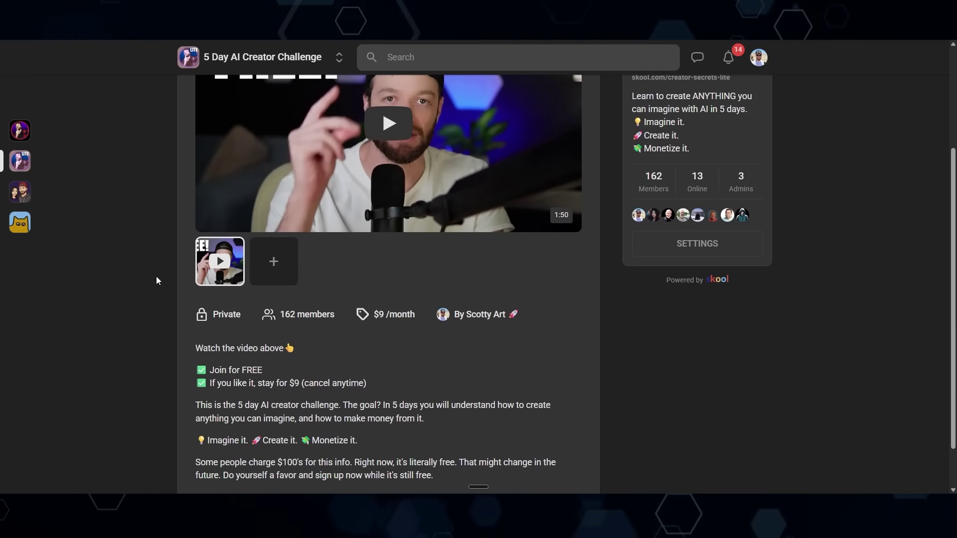
scroll(150, 199, "up", 3)
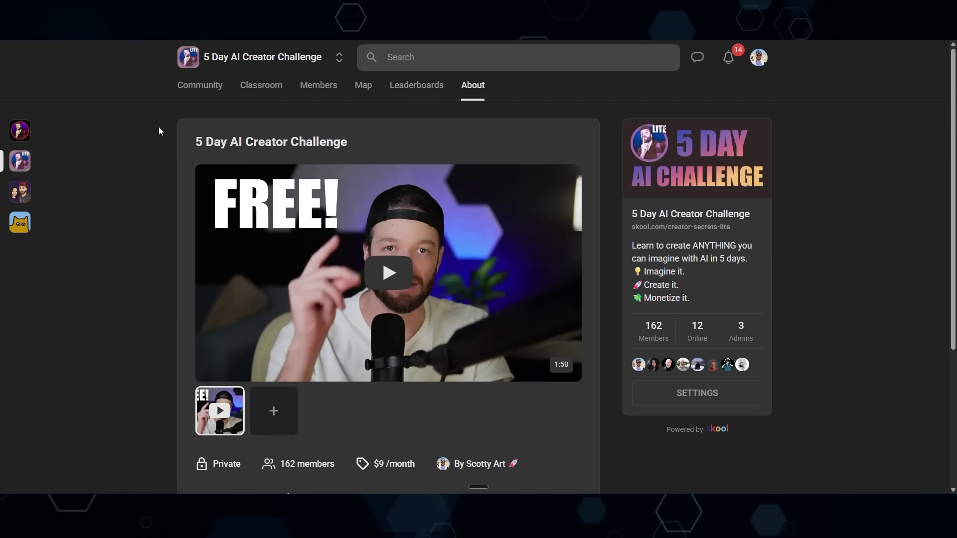
left_click(198, 86)
scroll(181, 186, "down", 8)
scroll(180, 187, "up", 7)
left_click(262, 89)
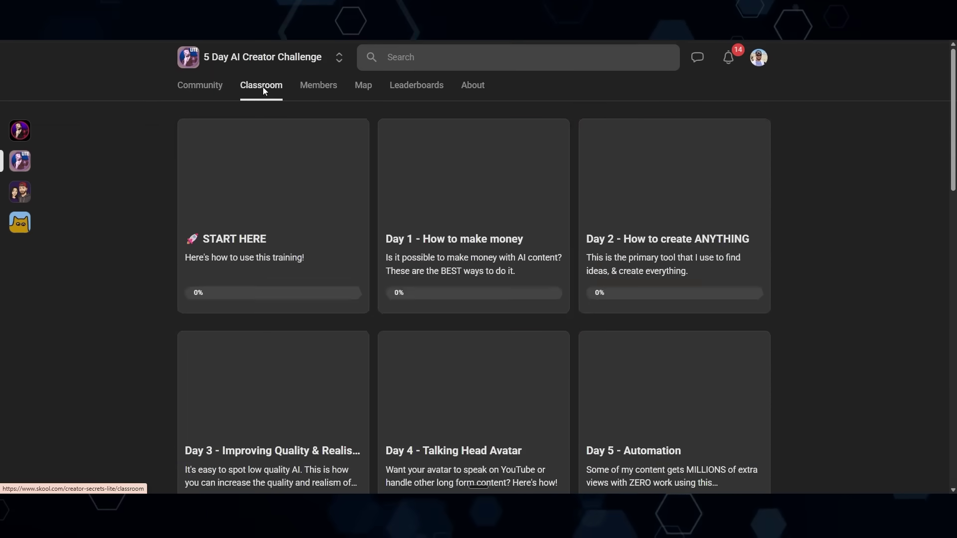
scroll(499, 209, "down", 2)
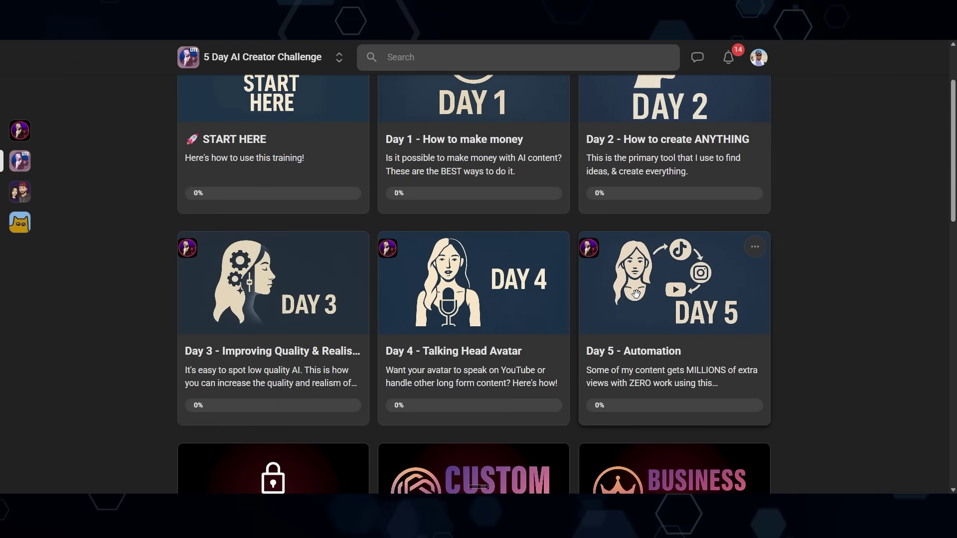
scroll(636, 295, "down", 3)
scroll(623, 284, "down", 2)
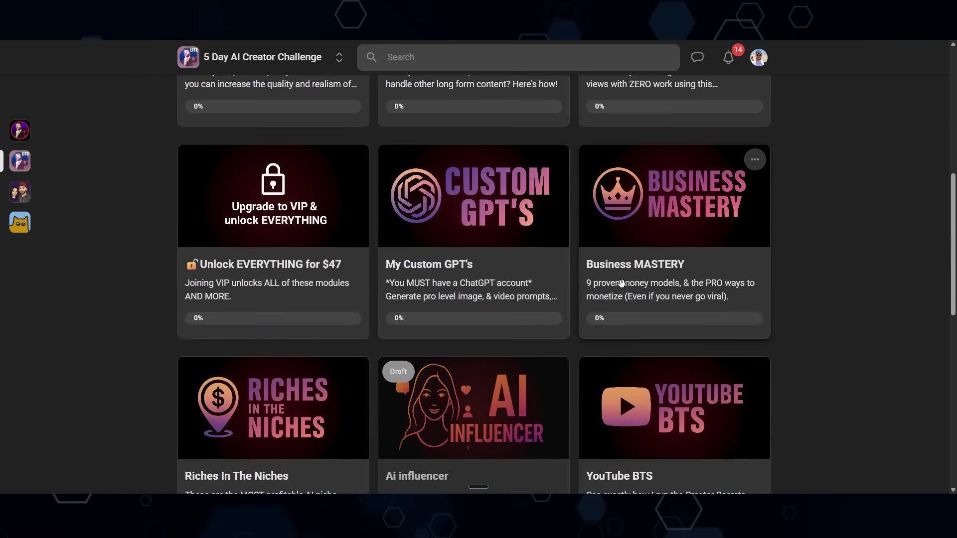
scroll(605, 285, "down", 1)
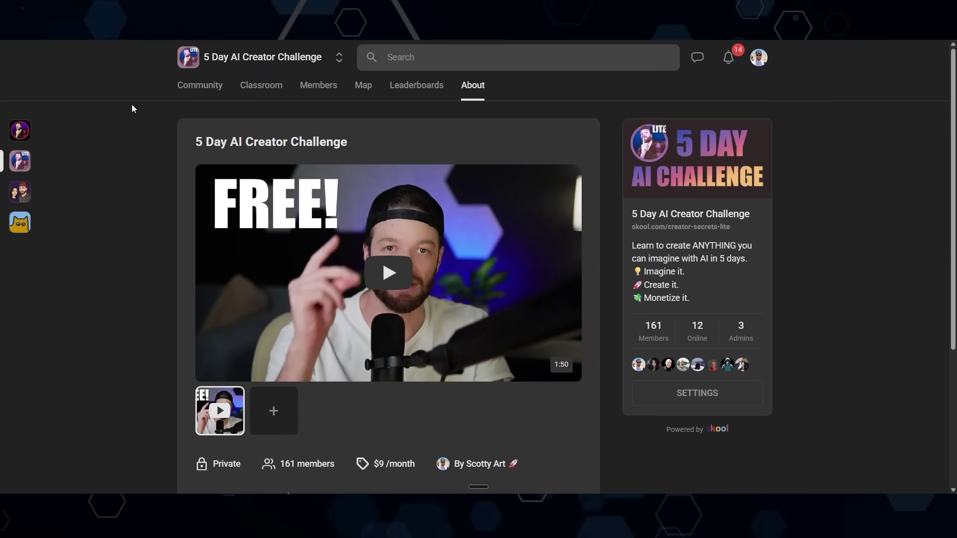
scroll(132, 109, "down", 4)
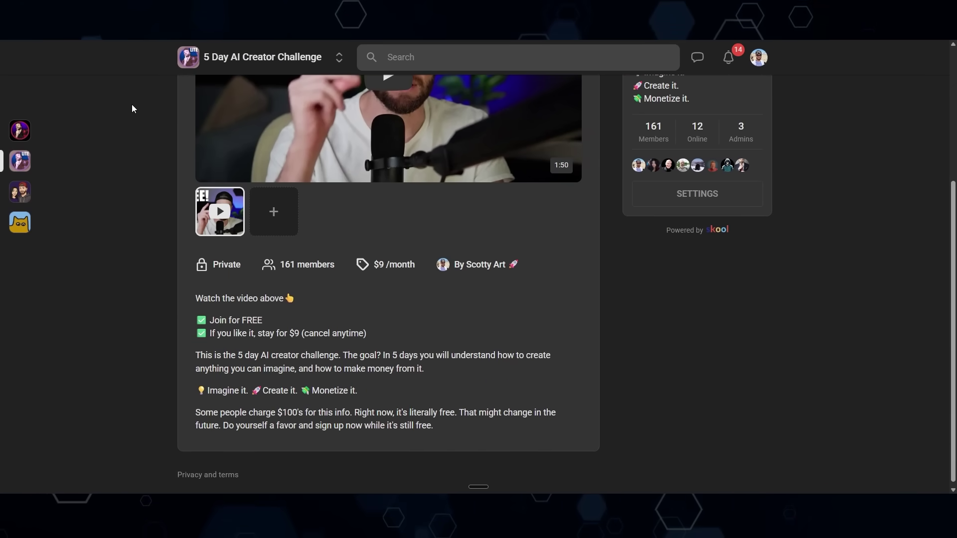
scroll(131, 114, "up", 2)
scroll(131, 120, "up", 2)
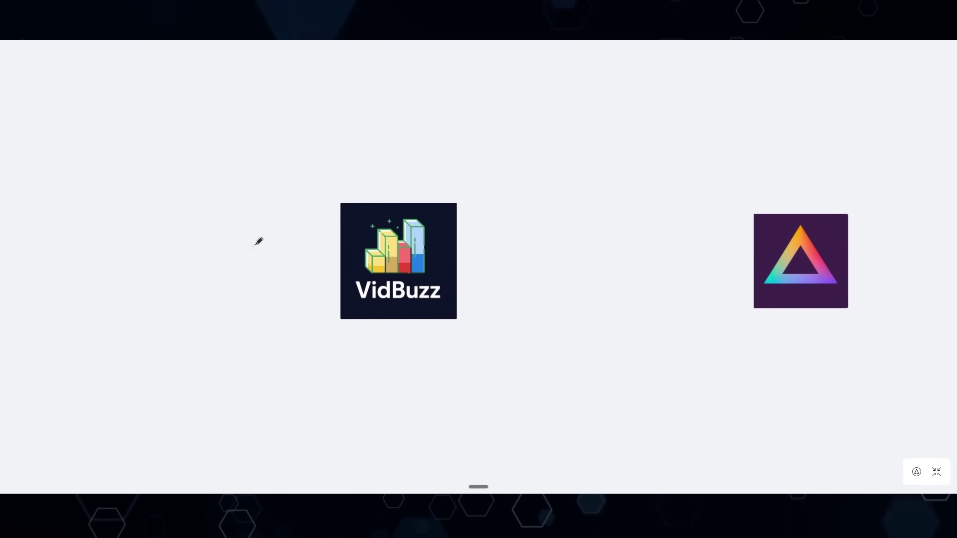
- Circle the VidBuzz logo in purple and draw an arrow to the prism logo
mouse_move(511, 143)
left_mouse_down()
mouse_move(445, 124)
mouse_move(304, 157)
mouse_move(264, 258)
mouse_move(287, 337)
mouse_move(372, 363)
mouse_move(534, 219)
left_mouse_up()
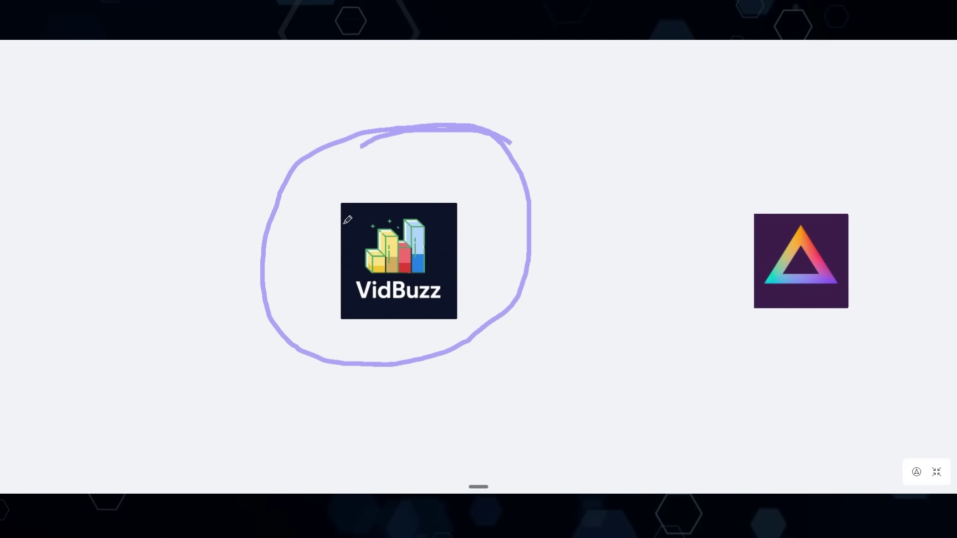
left_click_drag(673, 274, 430, 327)
mouse_move(274, 181)
left_mouse_down()
mouse_move(333, 141)
mouse_move(449, 149)
mouse_move(521, 194)
mouse_move(540, 230)
mouse_move(544, 193)
mouse_move(547, 222)
left_mouse_up()
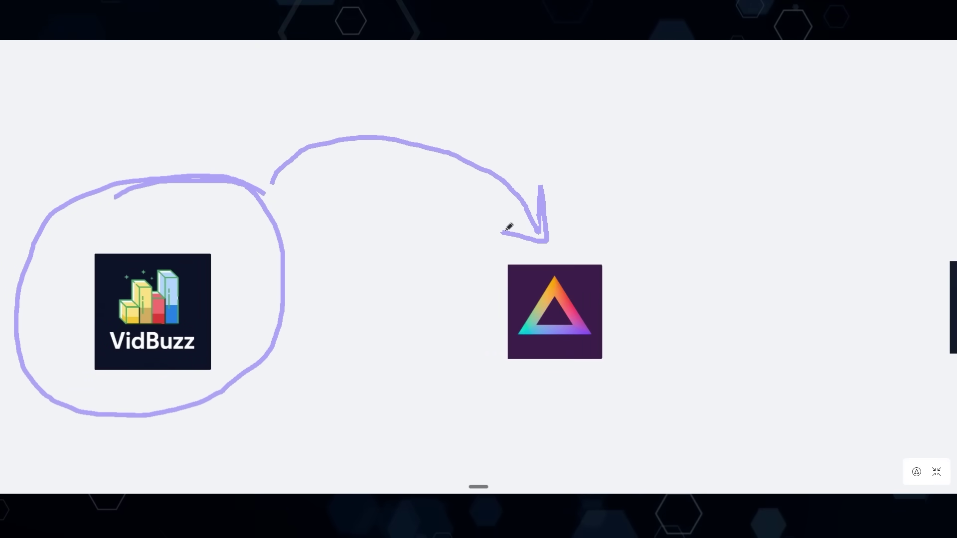
- Draw a purple curve from the prism logo toward the moon logo
left_click_drag(676, 380, 461, 322)
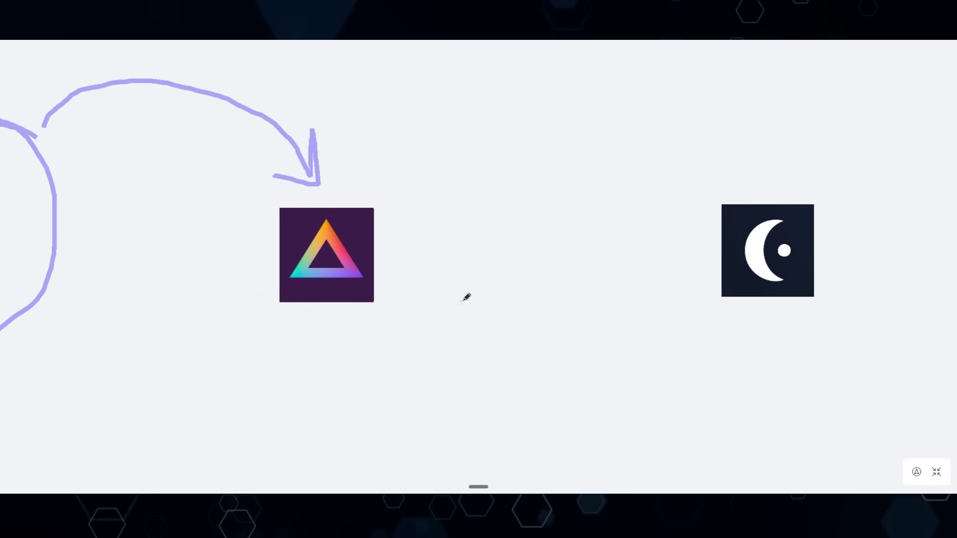
scroll(472, 294, "right", 5)
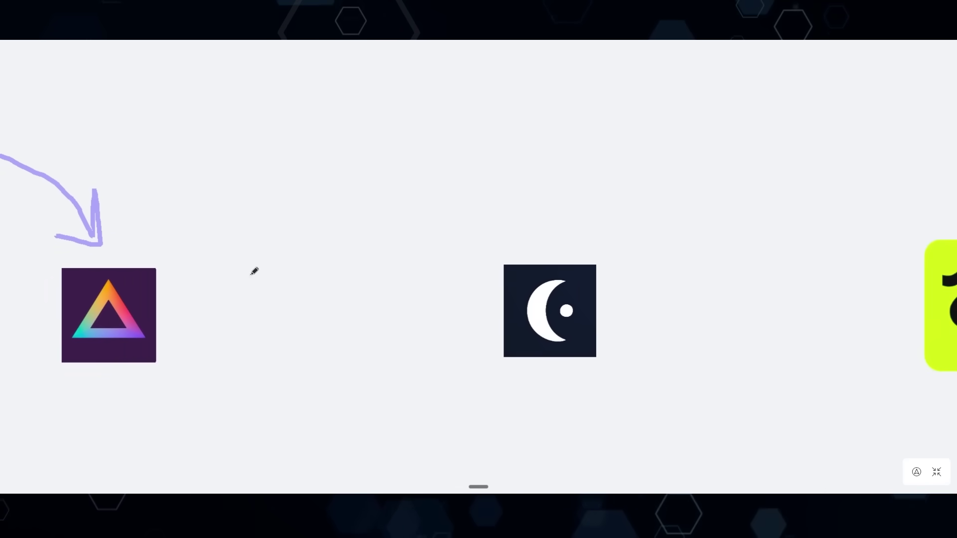
mouse_move(432, 165)
left_mouse_down()
mouse_move(526, 198)
mouse_move(550, 223)
left_mouse_up()
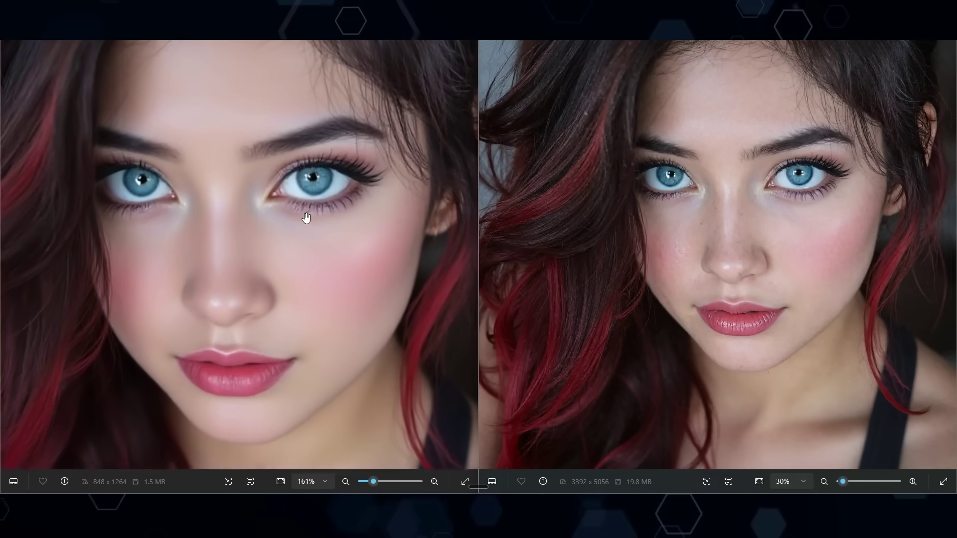
- Zoom both side-by-side portraits onto the eyes, left to 459% and right to 133%
scroll(306, 218, "up", 6)
left_click_drag(327, 256, 195, 306)
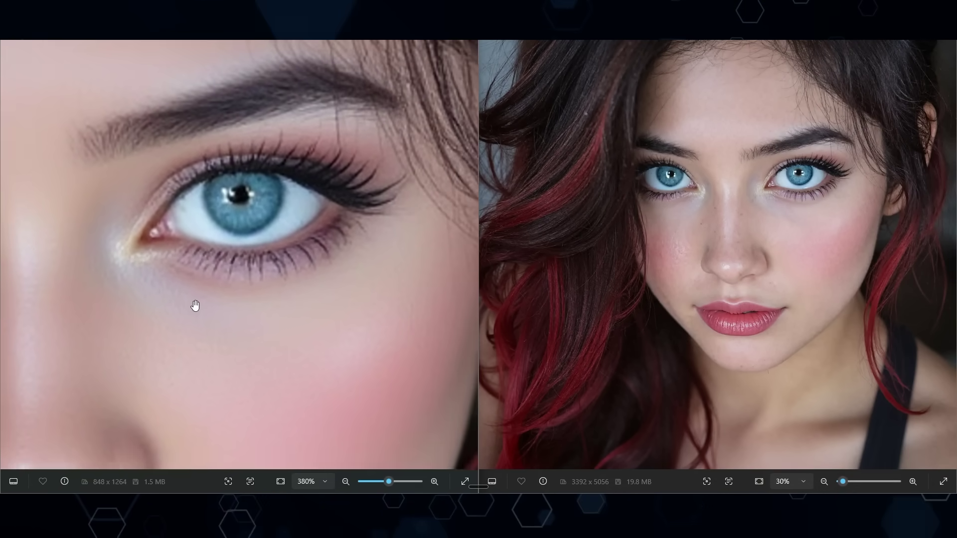
scroll(195, 306, "up", 1)
scroll(195, 306, "up", 1)
scroll(753, 194, "up", 1)
scroll(752, 193, "up", 9)
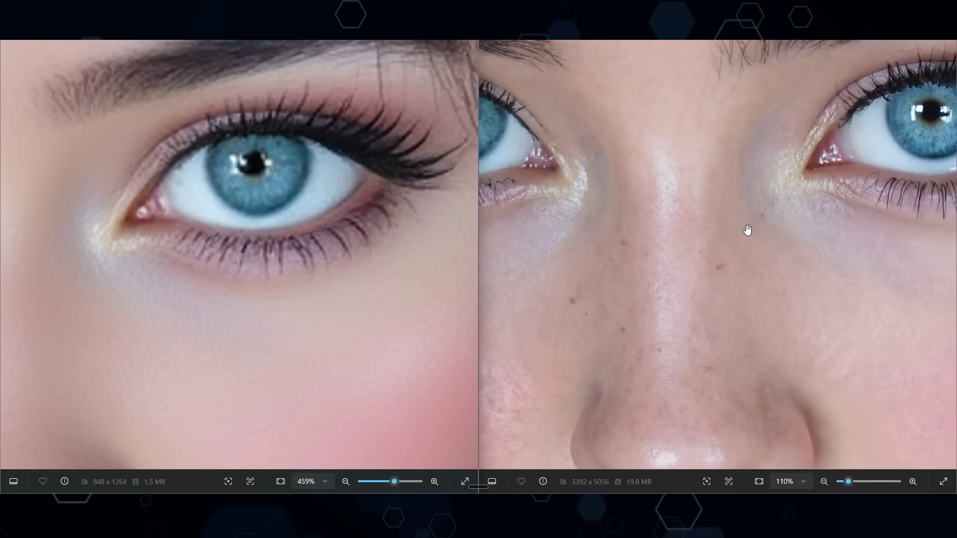
scroll(749, 229, "up", 2)
left_click_drag(720, 261, 758, 277)
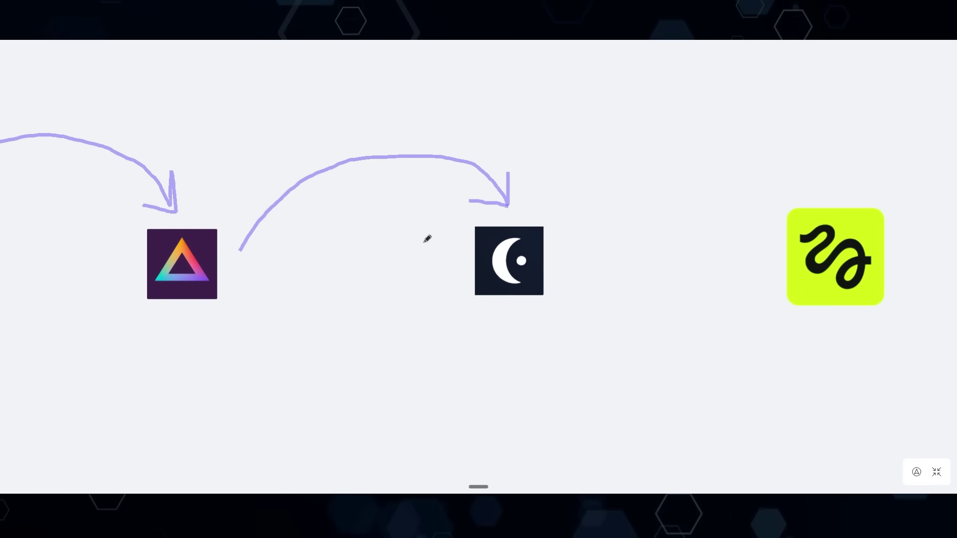
- Zoom the board slightly to show the arrowhead pointing at the moon logo
scroll(434, 284, "up", 5)
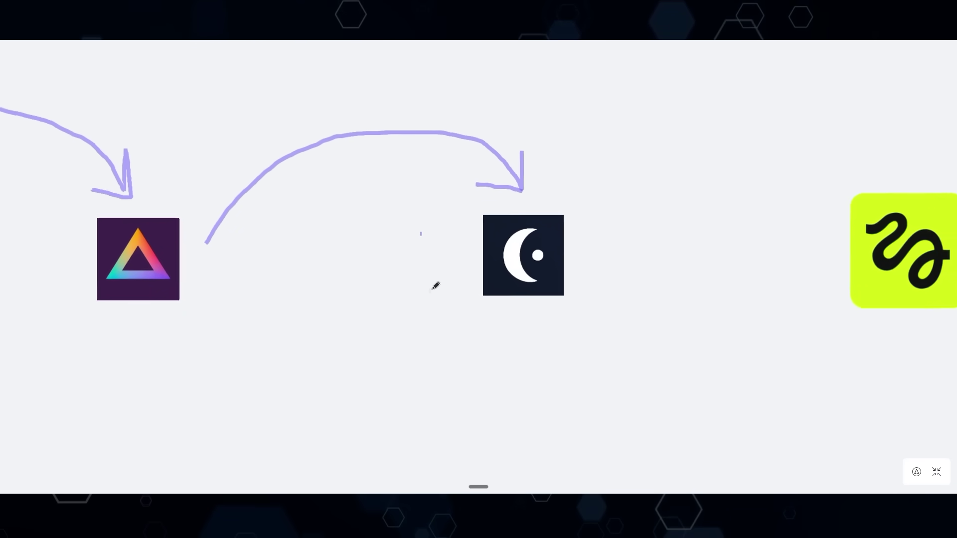